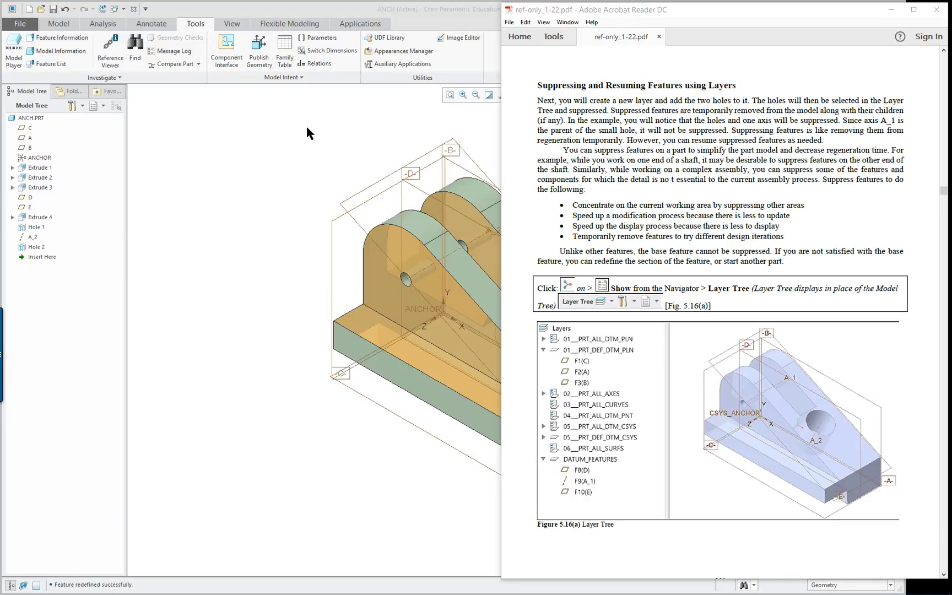
- Switch to the Creo Parametric window with the ANCH part and show its modelling commands
click(262, 112)
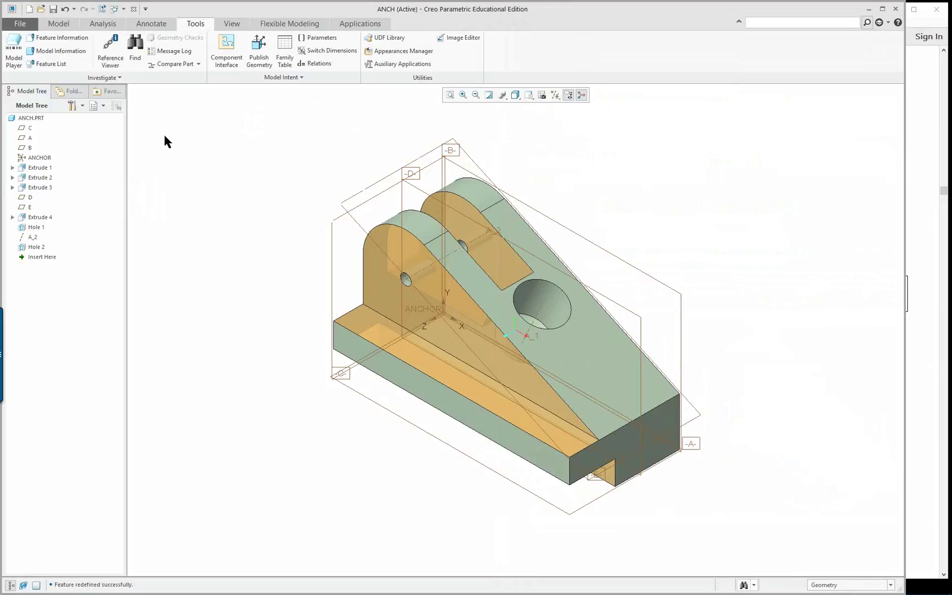
click(103, 105)
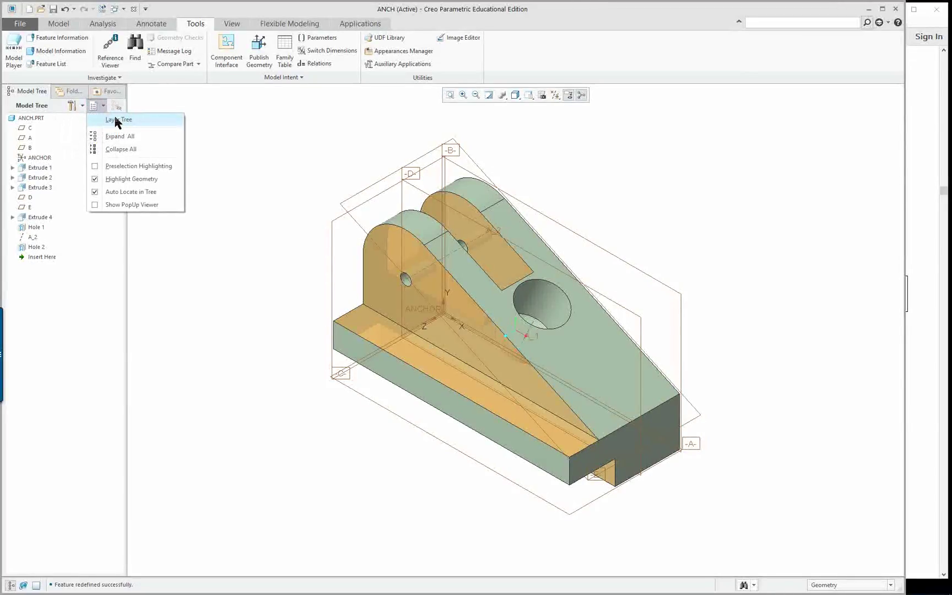
click(226, 126)
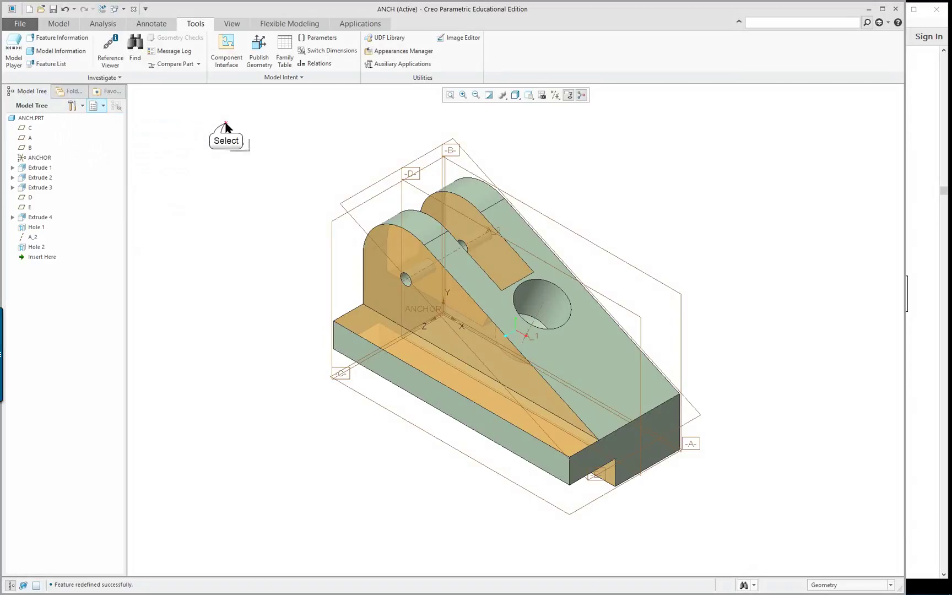
click(61, 24)
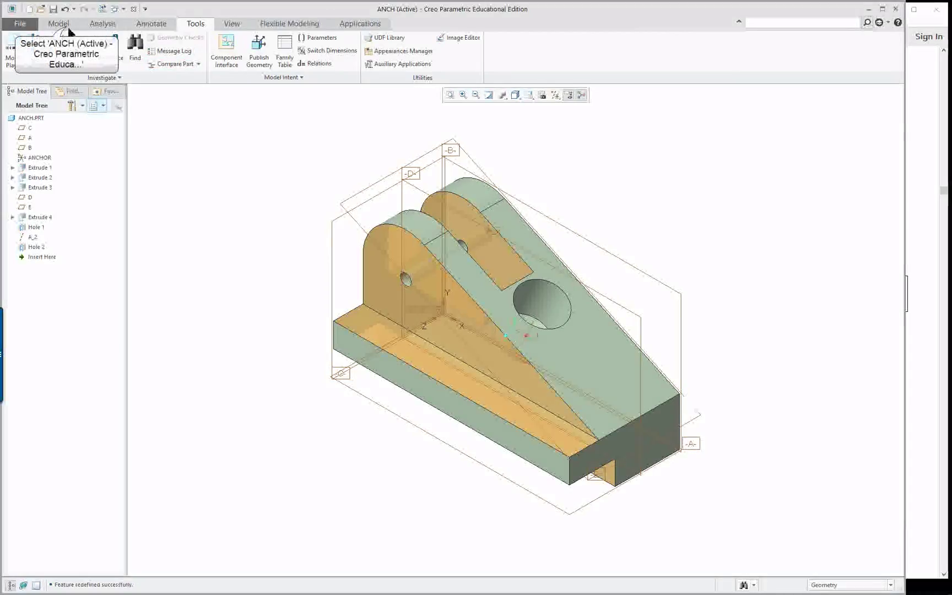
- Search the available commands for "layer" and clear the search
click(785, 22)
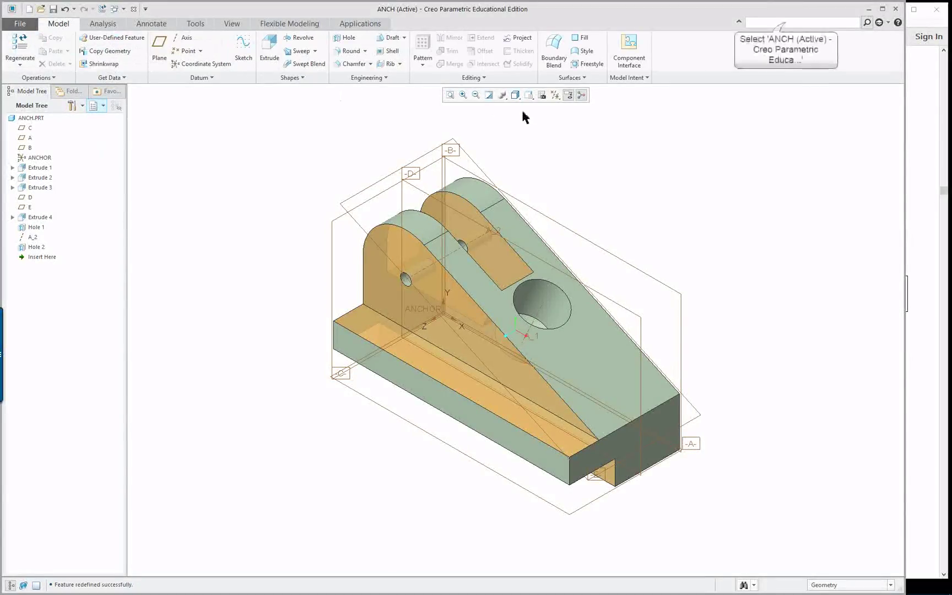
text(l)
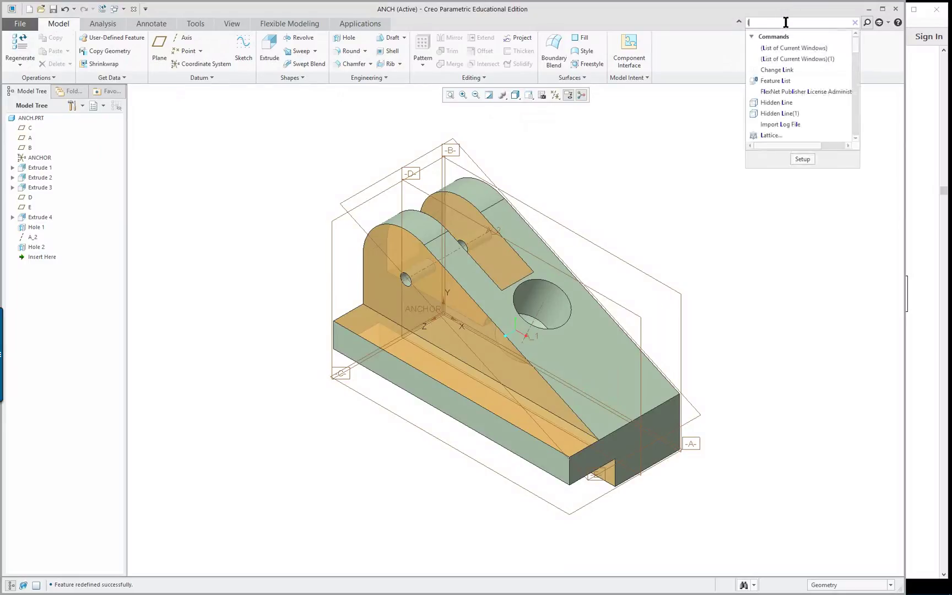
text(ayer)
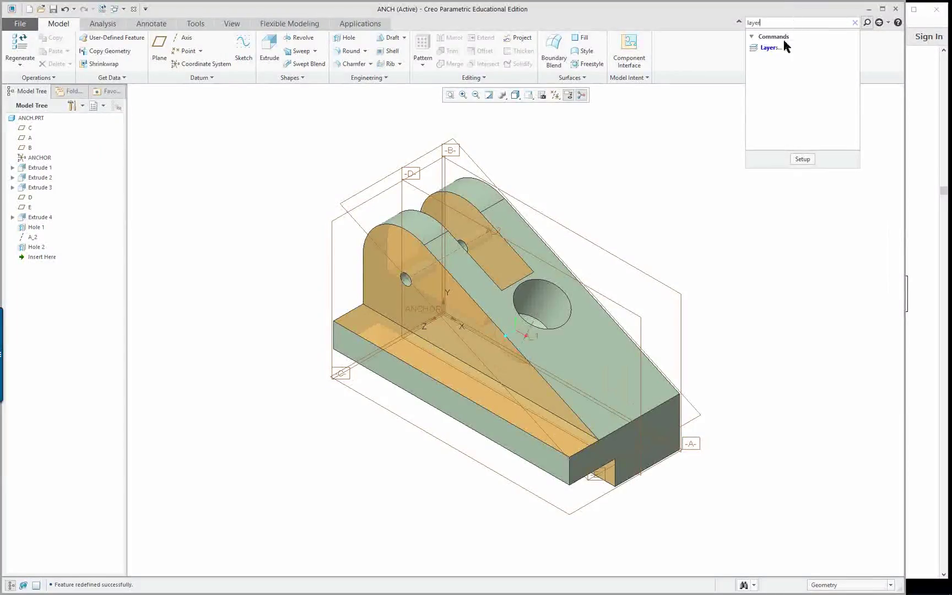
mouse_move(774, 51)
click(854, 23)
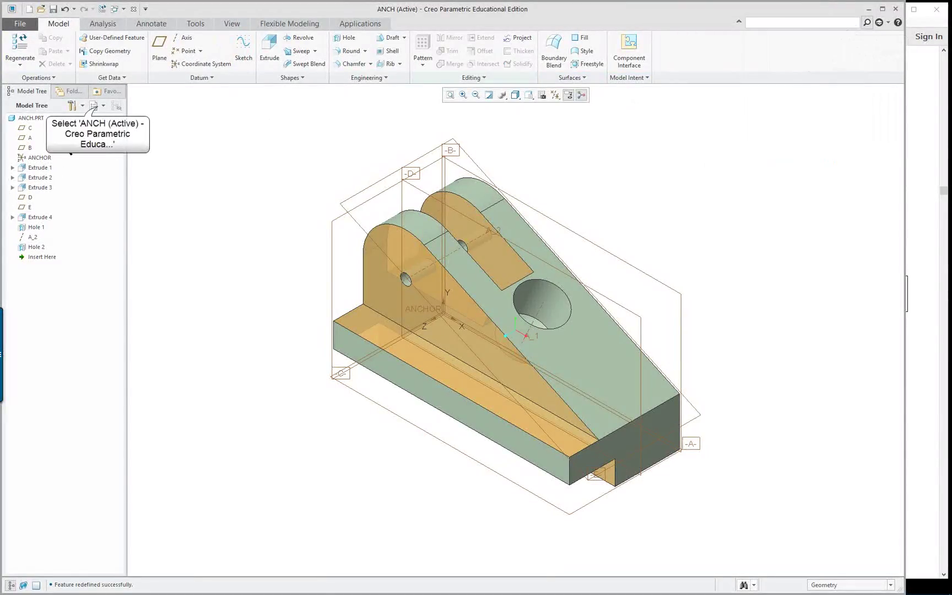
- Display the layer tree in place of the model tree
click(98, 107)
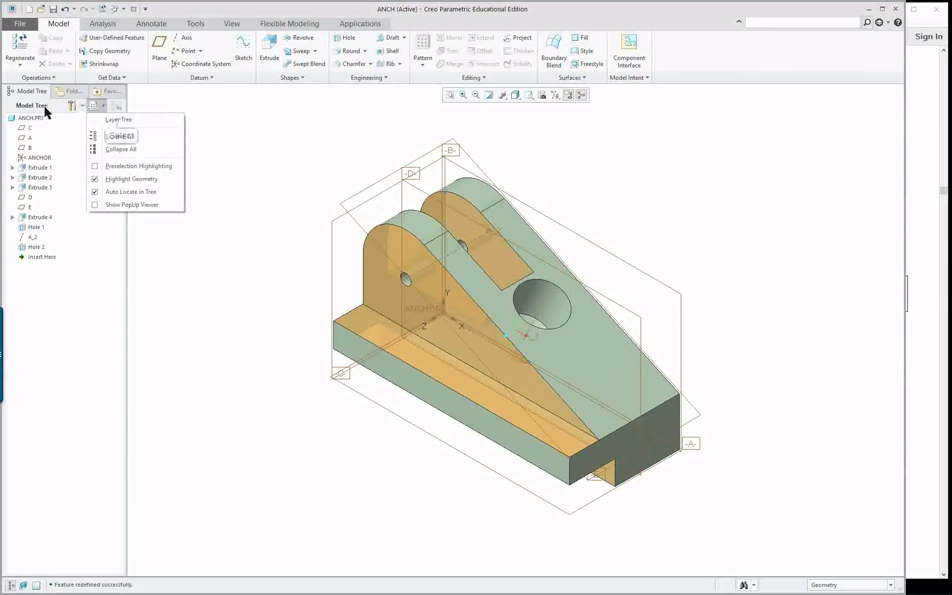
click(120, 119)
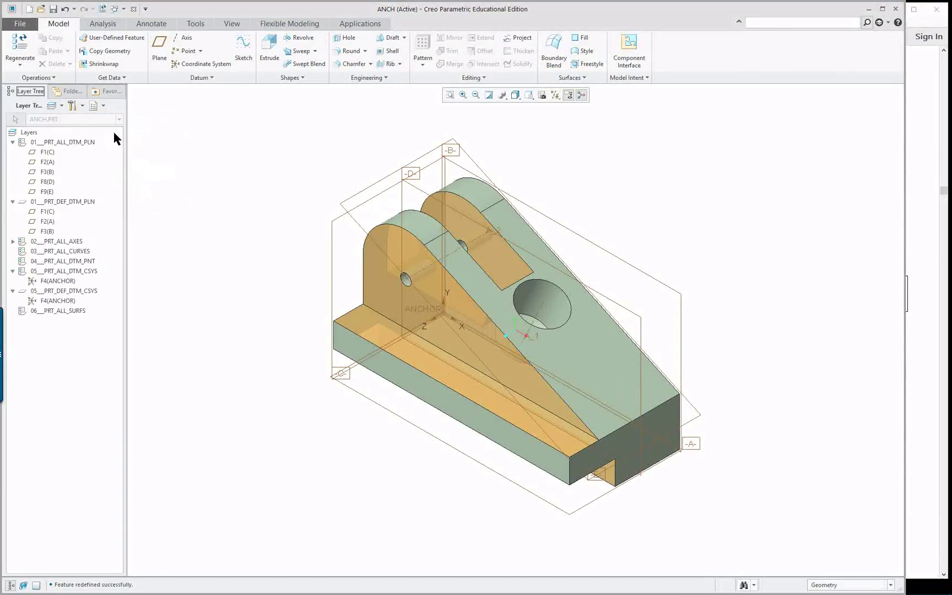
click(61, 106)
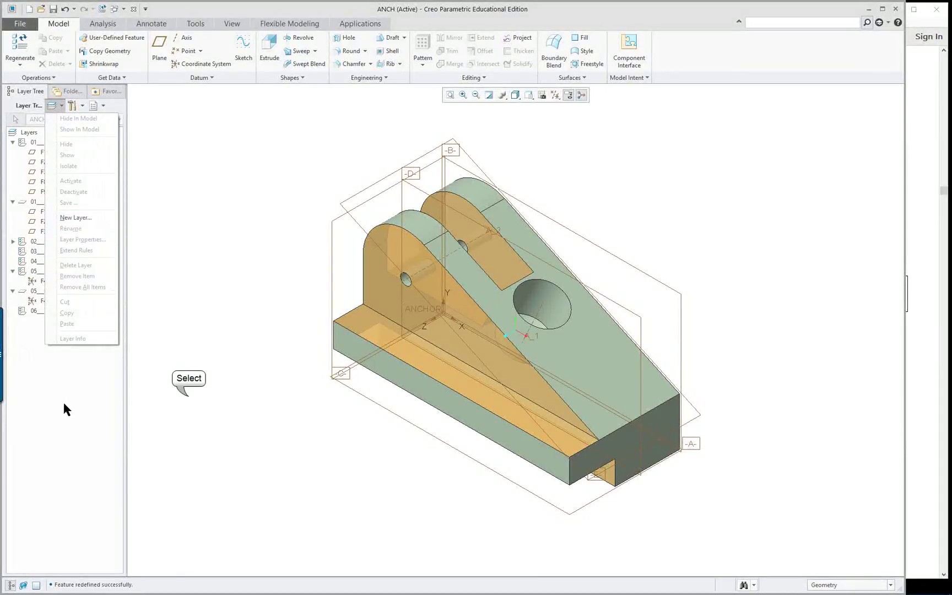
click(189, 400)
- Create a new layer named holes
right_click(31, 337)
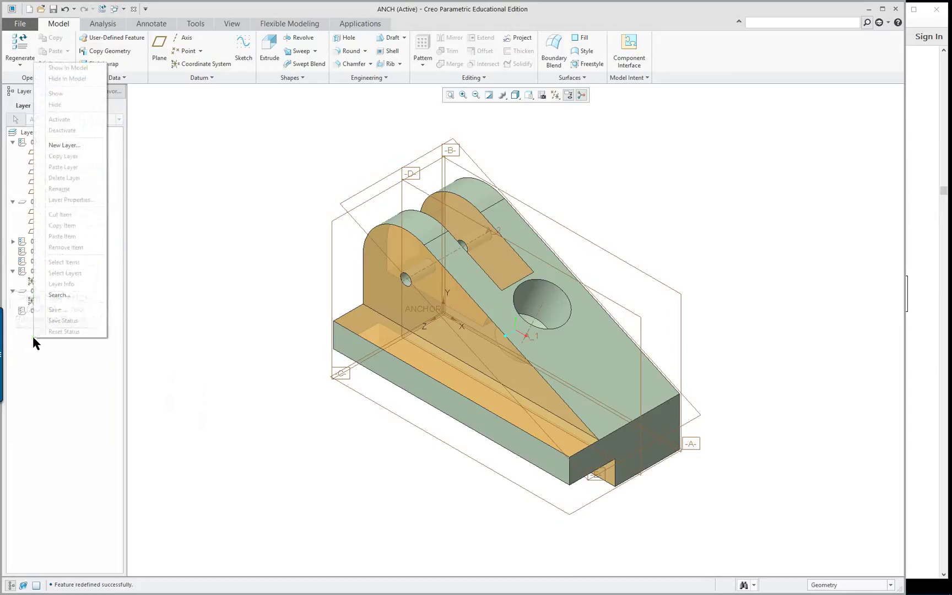
click(69, 146)
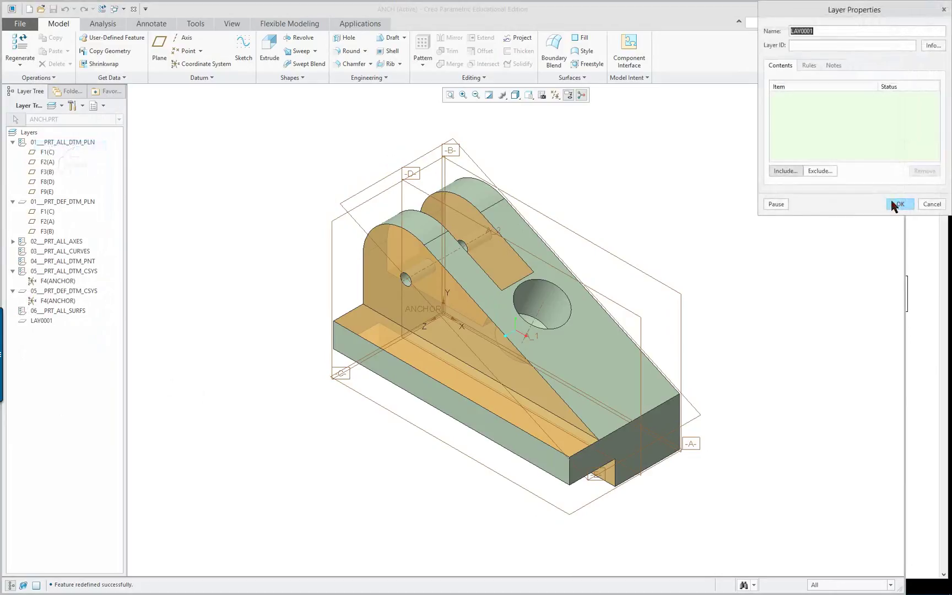
text(holess)
key(BackSpace)
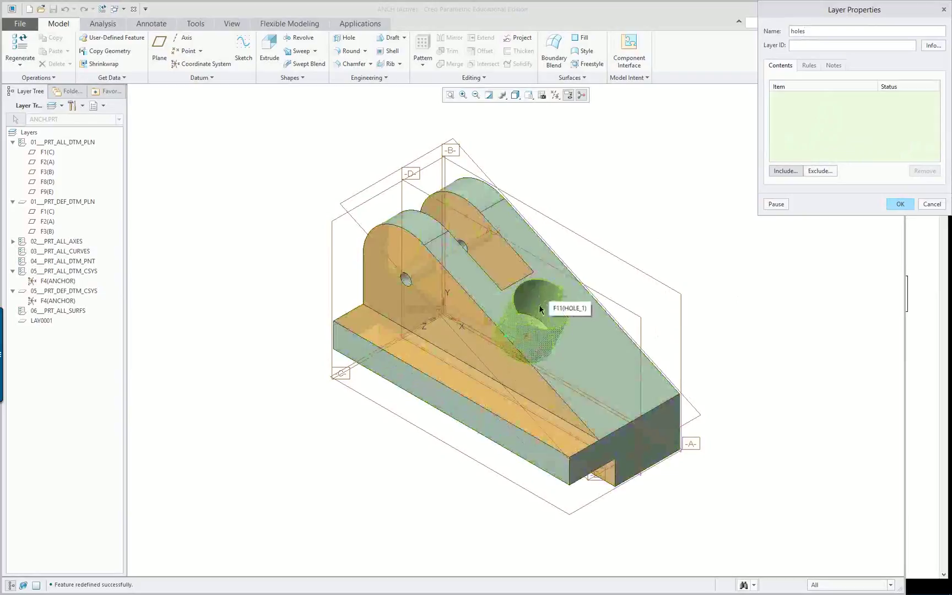
- Include the large hole in the new layer, try to include the small hole in the upright, and expand the layer
click(547, 301)
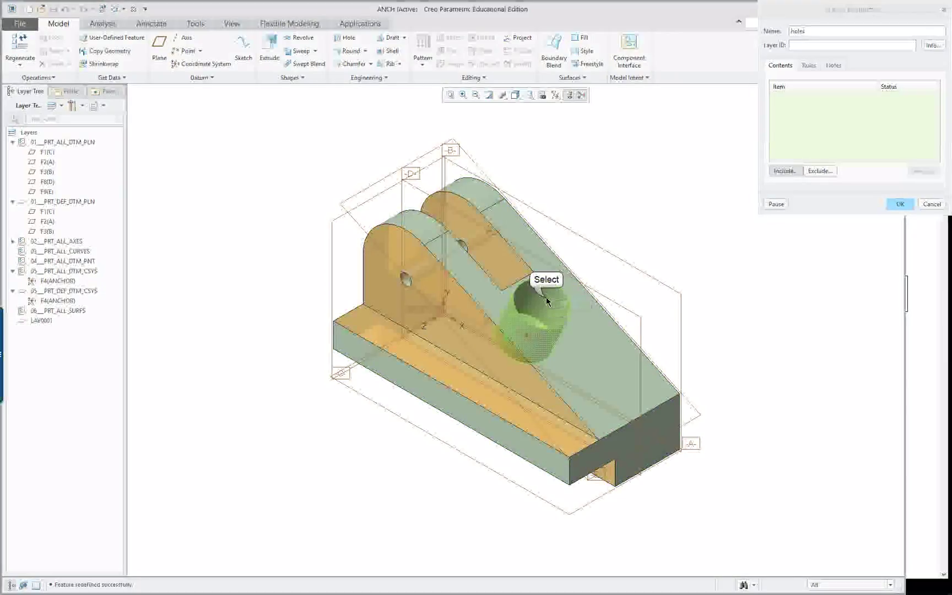
click(408, 284)
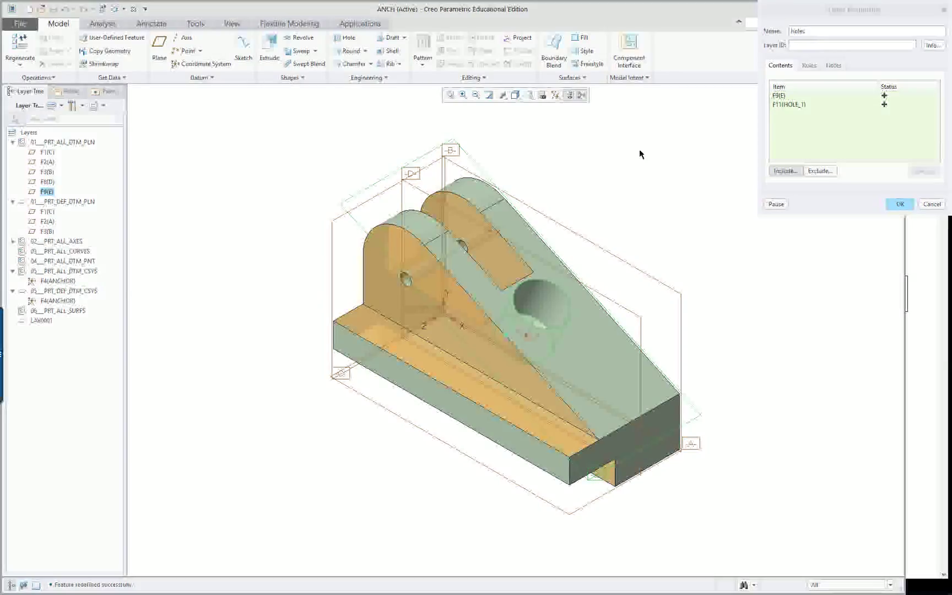
click(899, 205)
click(13, 321)
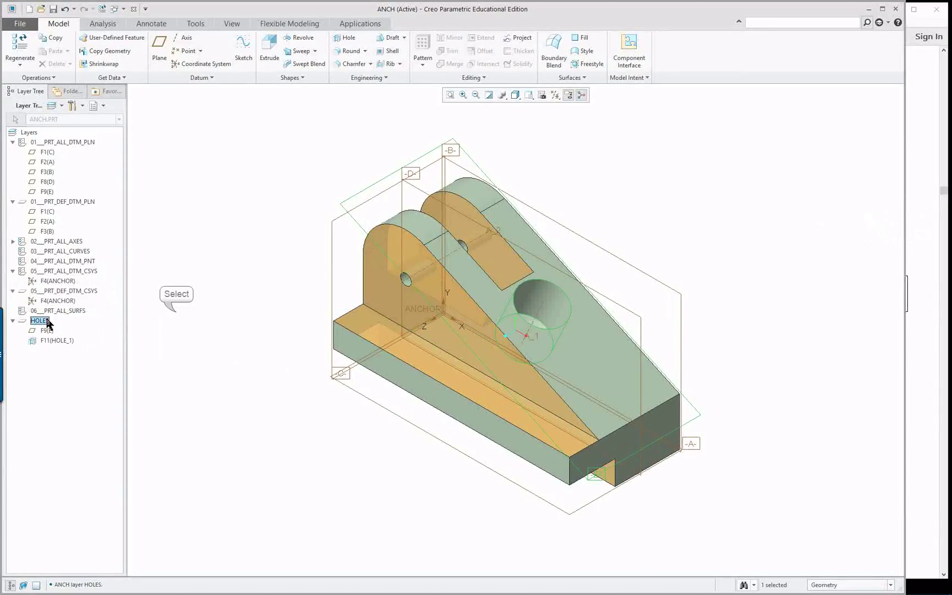
click(174, 310)
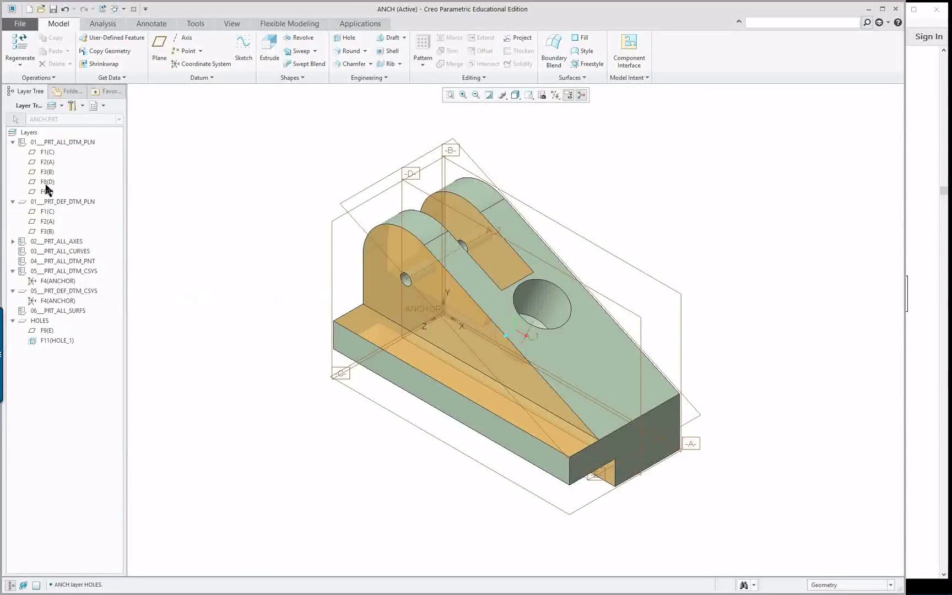
- Hide datum planes C, A, B, D and E listed under layer 01___PRT_ALL_DTM_PLN, and undo the hiding
right_click(70, 144)
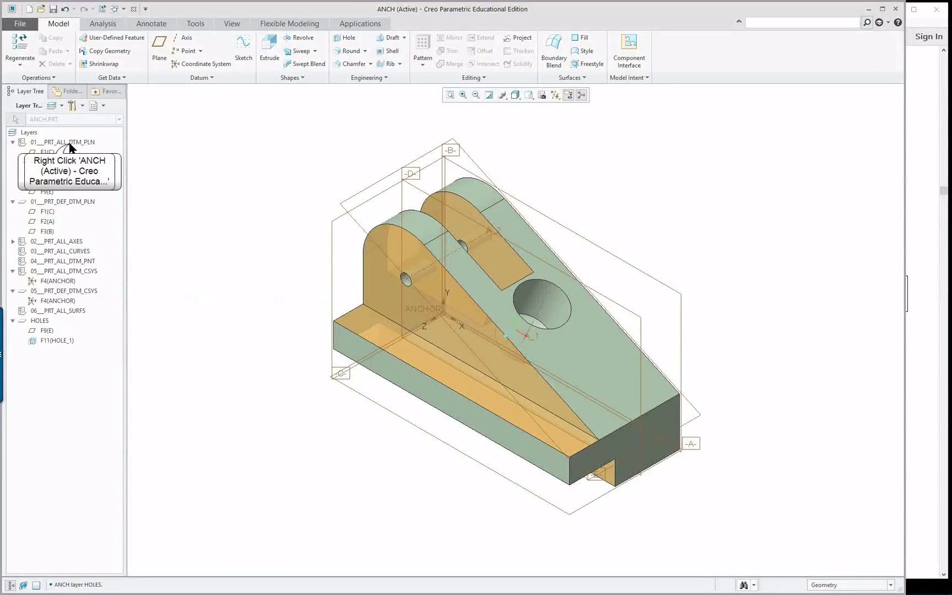
click(202, 168)
click(43, 153)
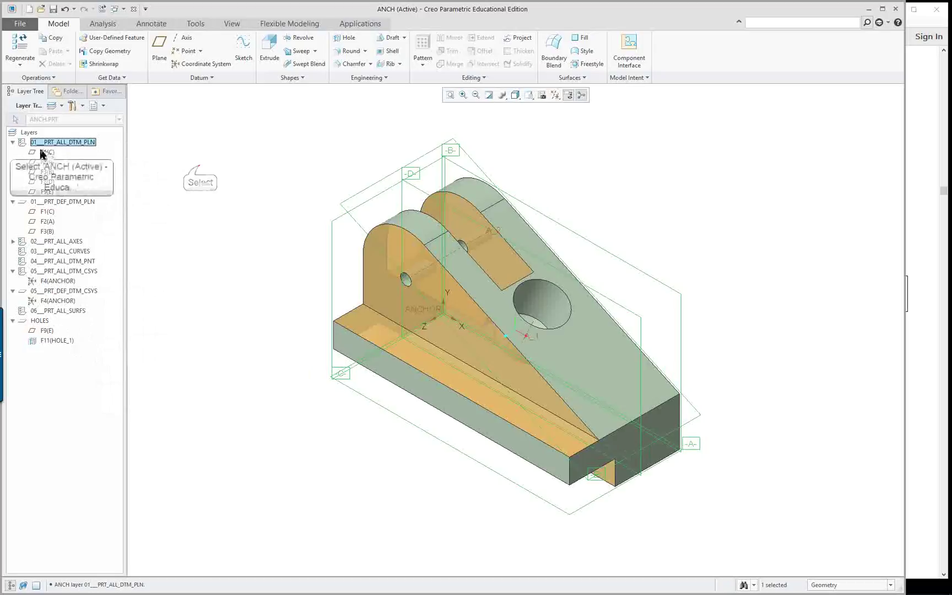
shift+click(45, 193)
right_click(48, 183)
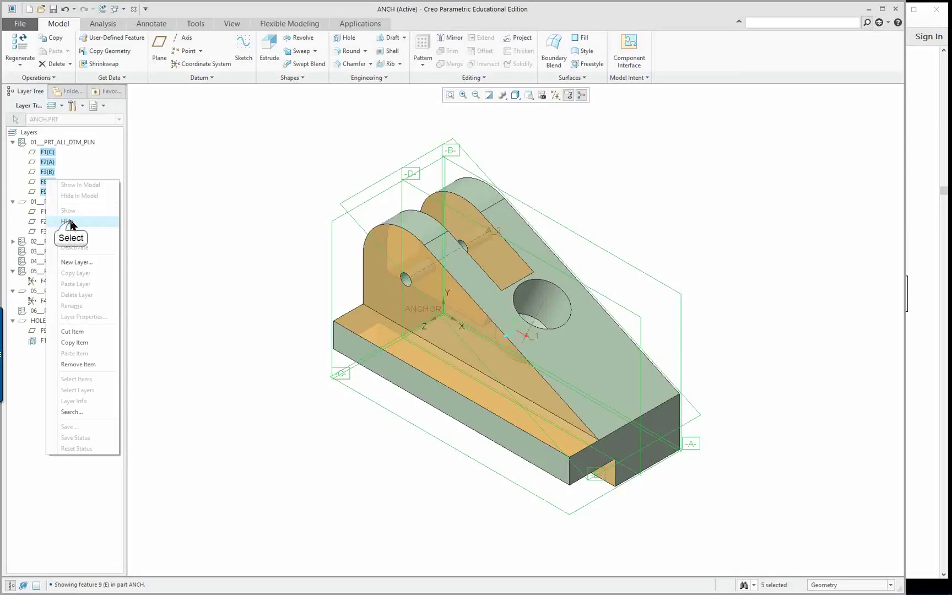
click(69, 221)
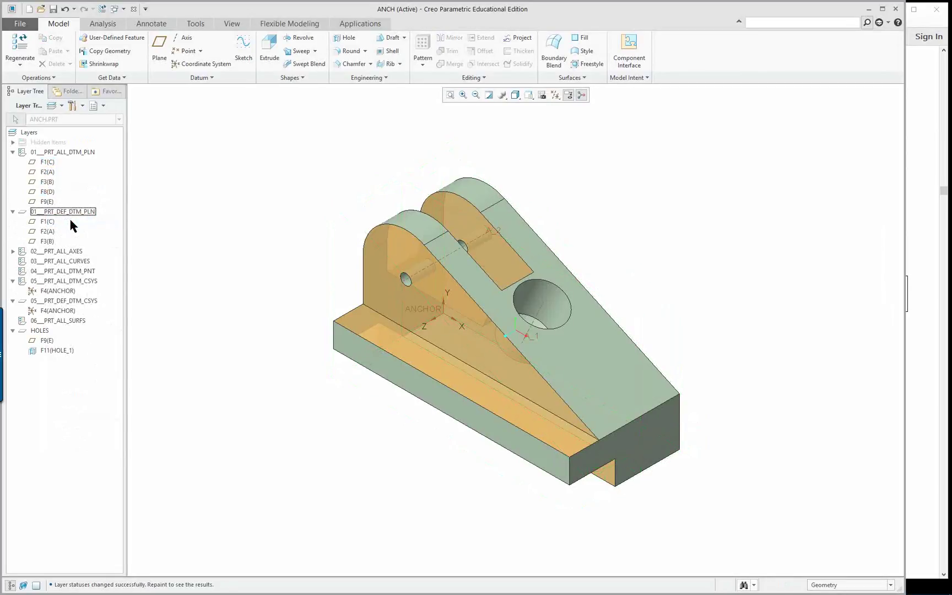
click(65, 10)
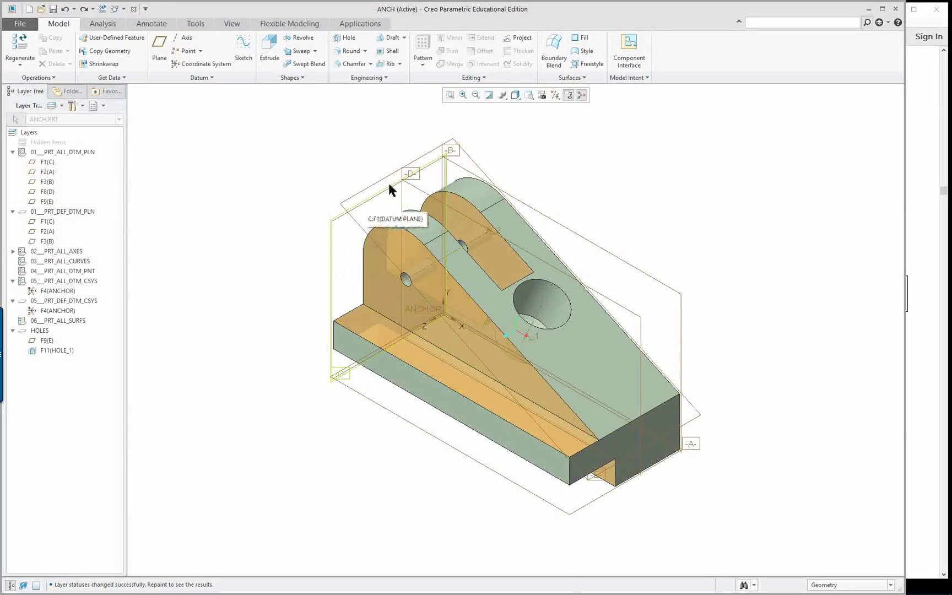
- Turn off all datum display filters for axes, points, coordinate systems and planes, and turn them all back on
click(555, 95)
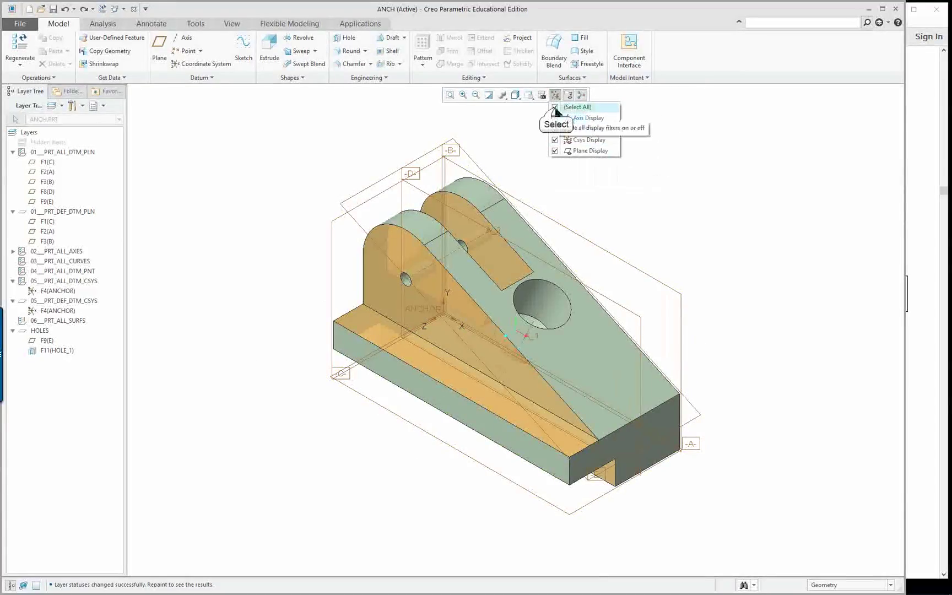
click(555, 107)
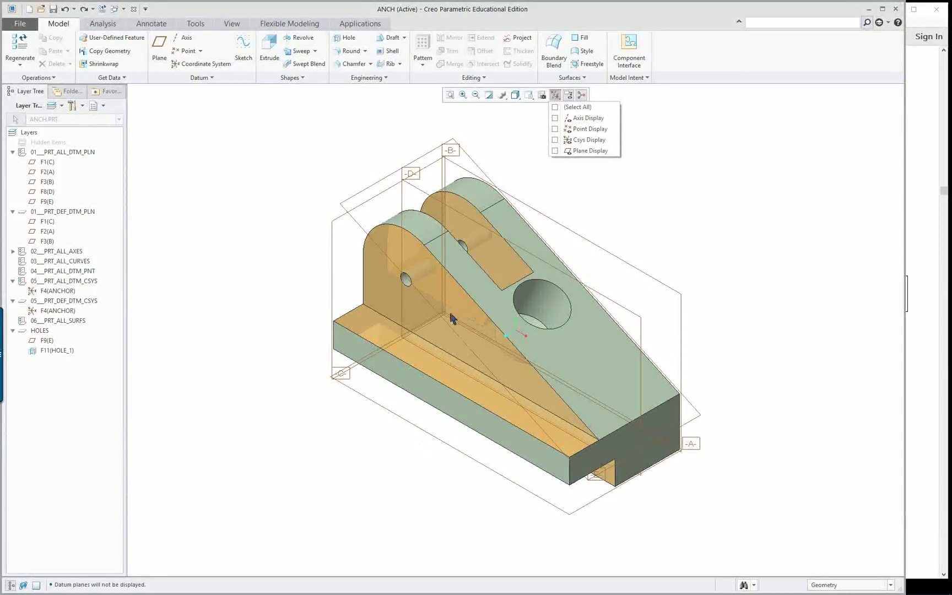
click(555, 96)
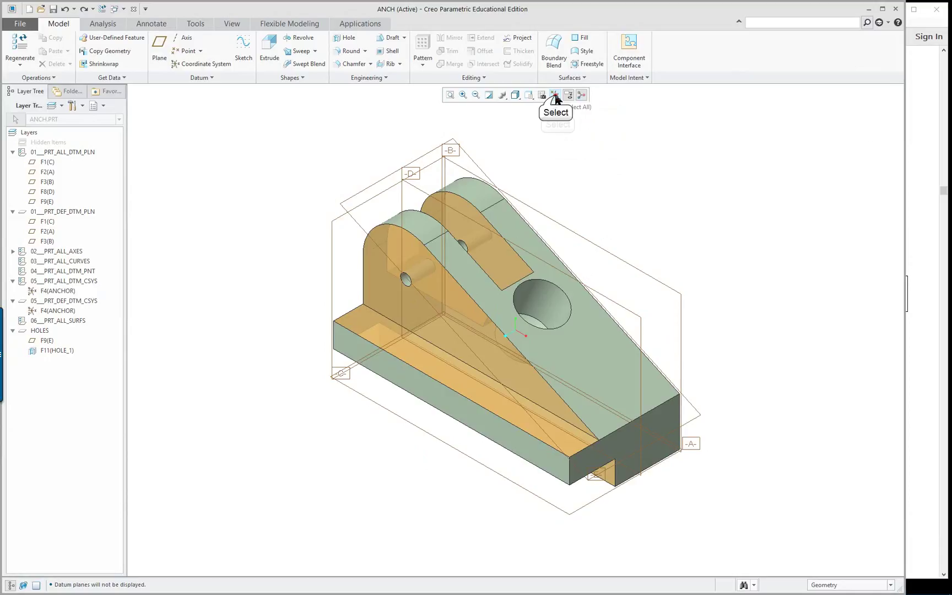
click(557, 107)
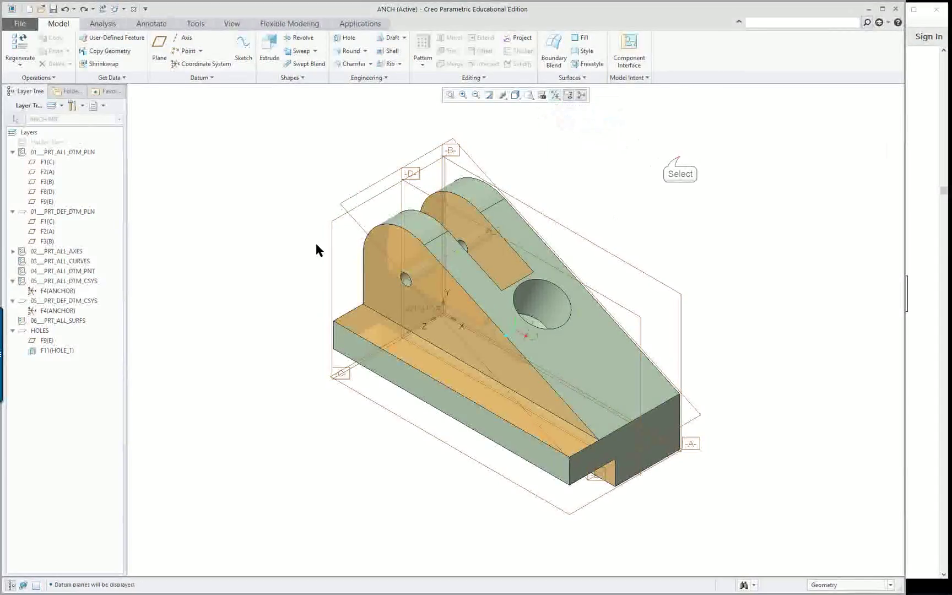
- Edit the HOLES layer's properties and remove datum plane F9(E) from its contents
click(47, 351)
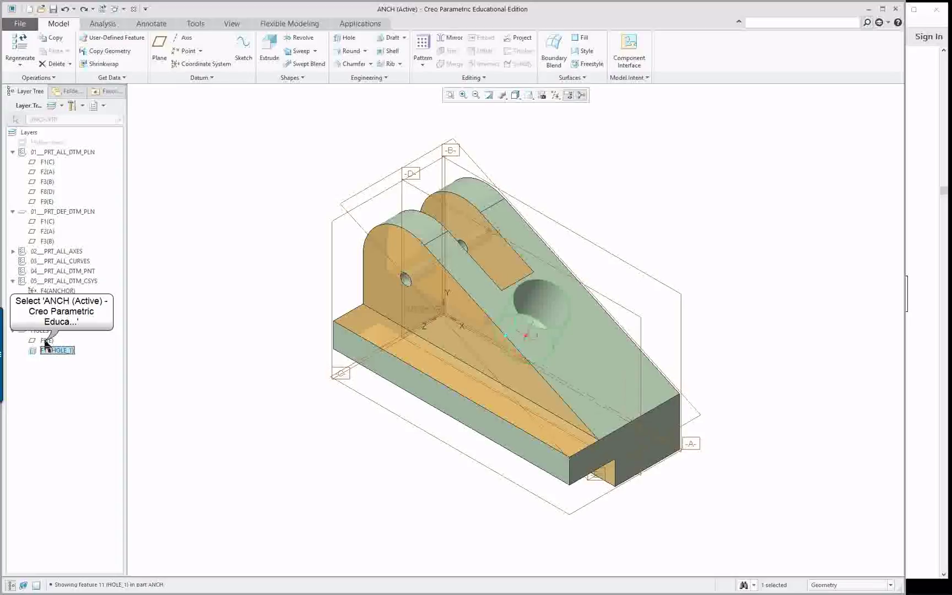
click(47, 340)
right_click(44, 332)
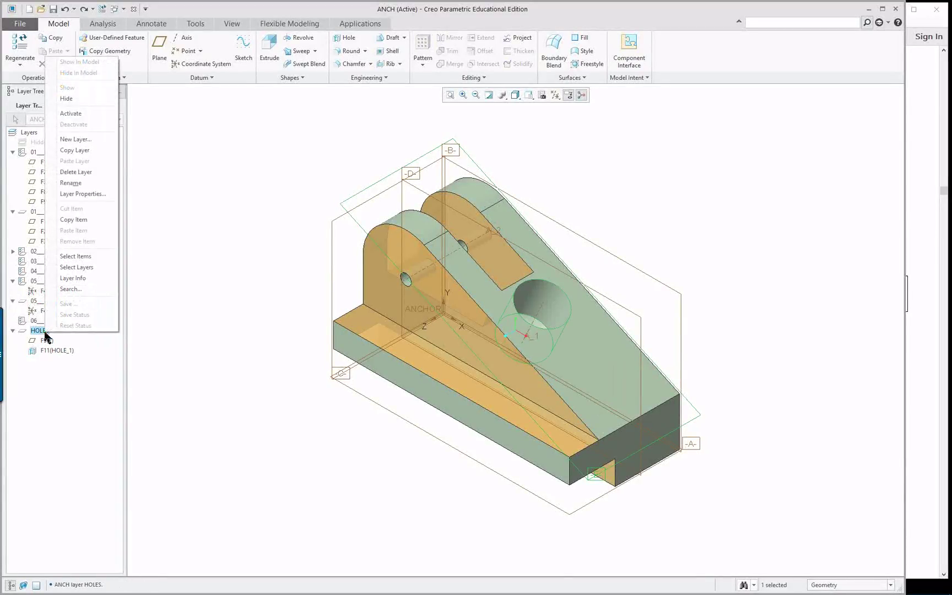
click(81, 183)
click(82, 192)
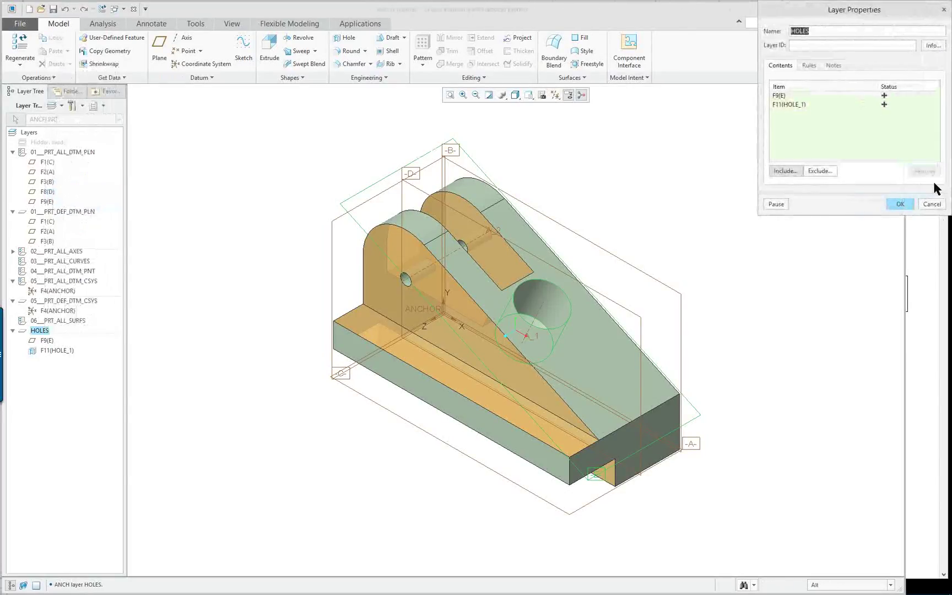
click(782, 96)
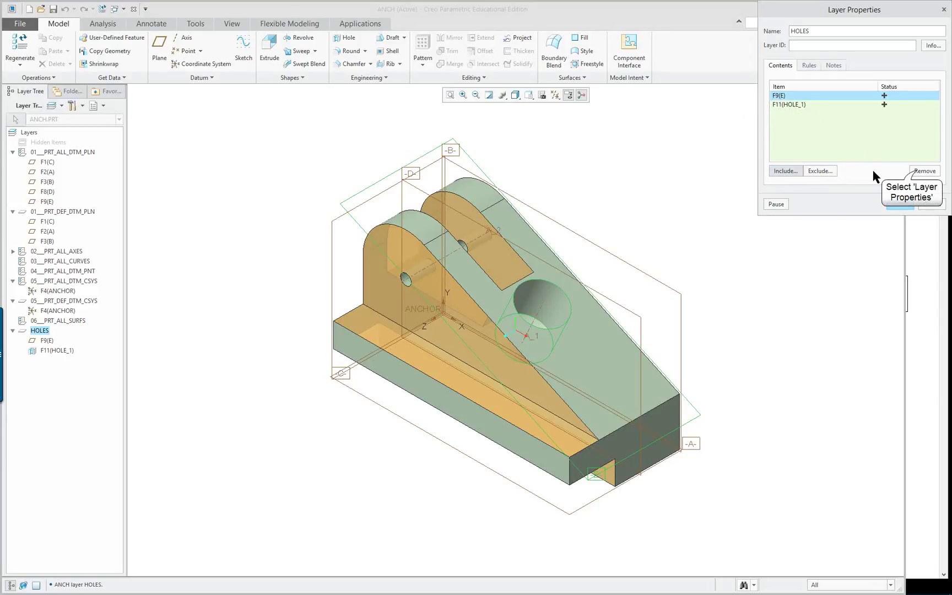
click(924, 170)
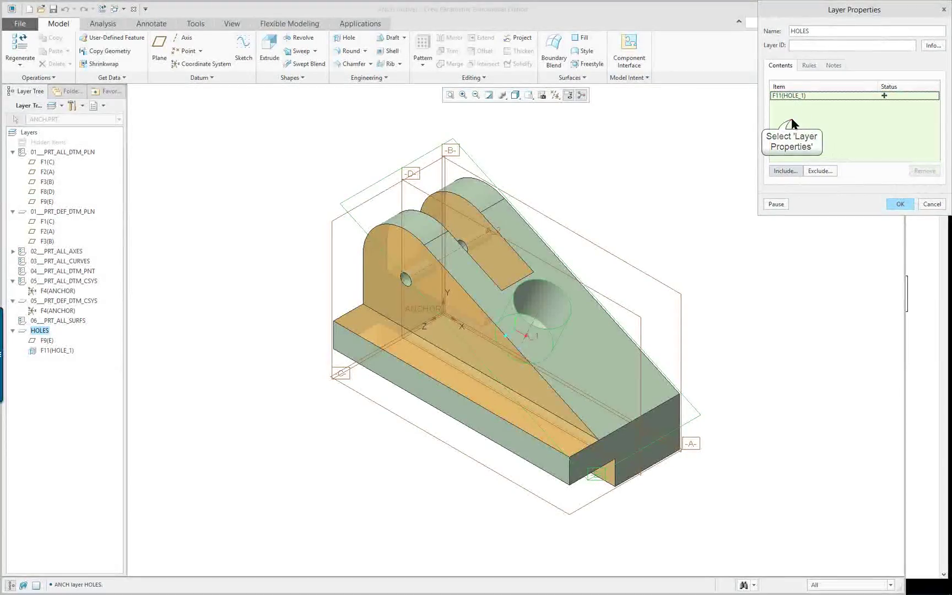
- Add the small hole in the upright to the HOLES layer's contents and accept the layer properties
scroll(395, 279, down, 4)
scroll(395, 279, down, 3)
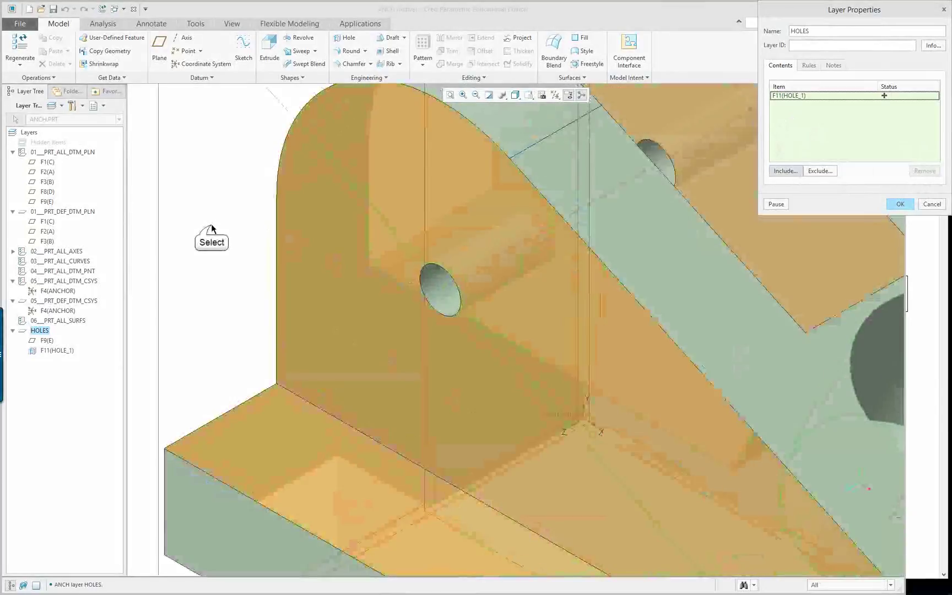
click(443, 303)
scroll(443, 303, up, 7)
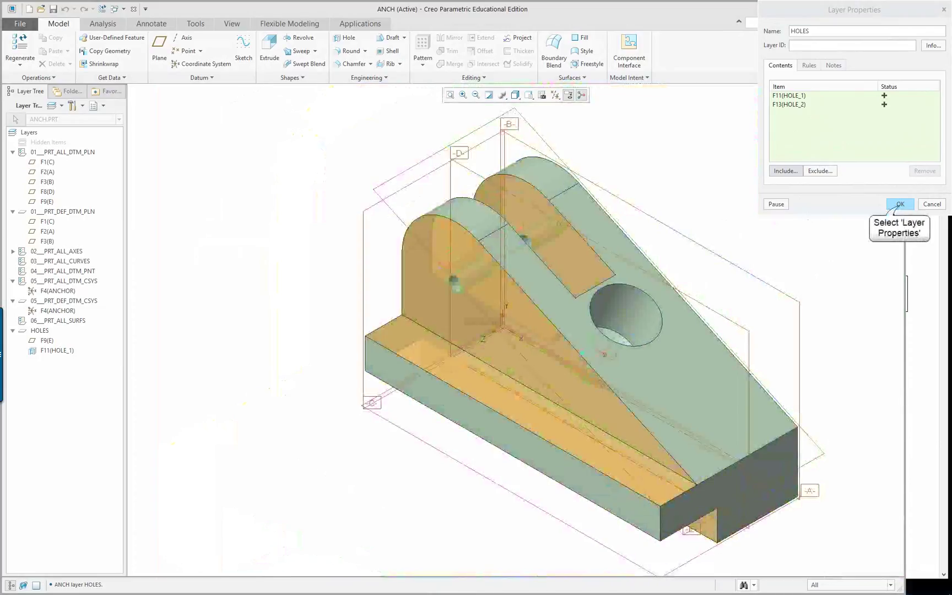
click(899, 204)
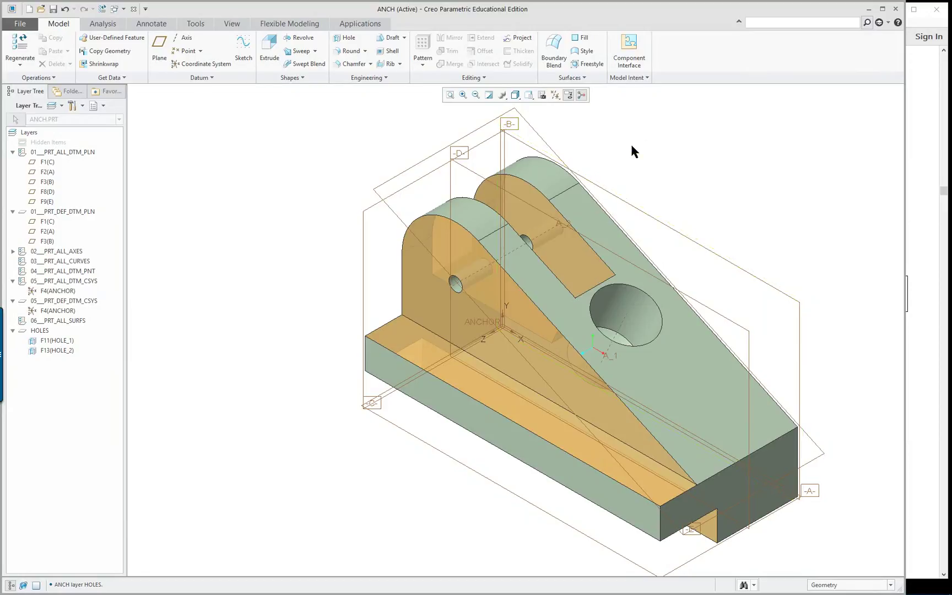
- Hide both hole features, HOLE_1 and HOLE_2, listed under the HOLES layer
click(767, 22)
drag(84, 359, 64, 340)
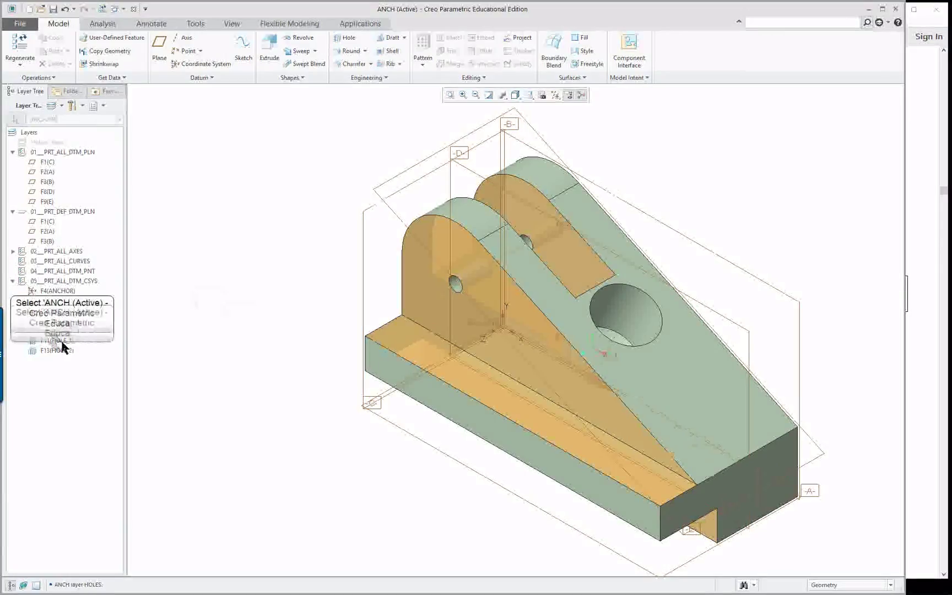
right_click(64, 342)
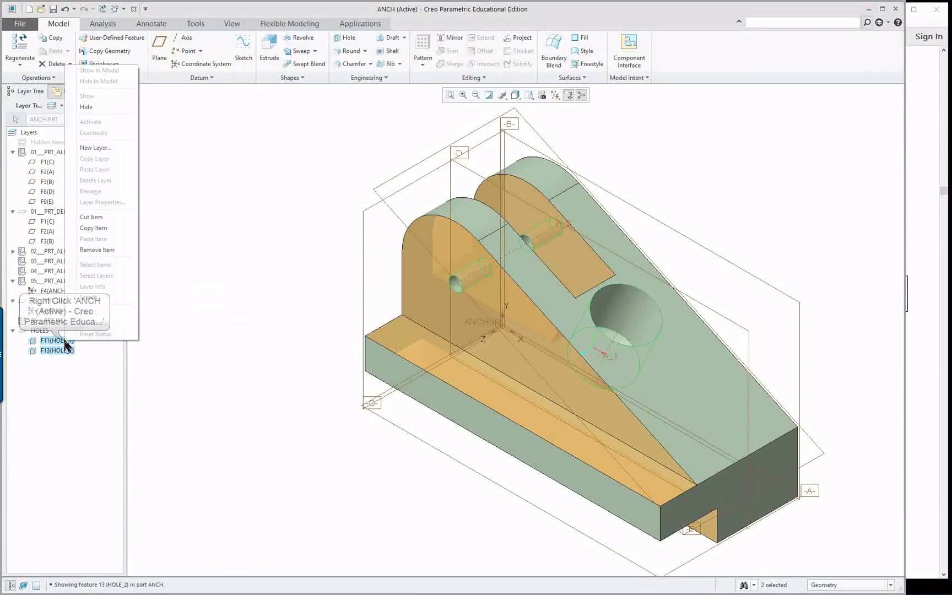
click(94, 106)
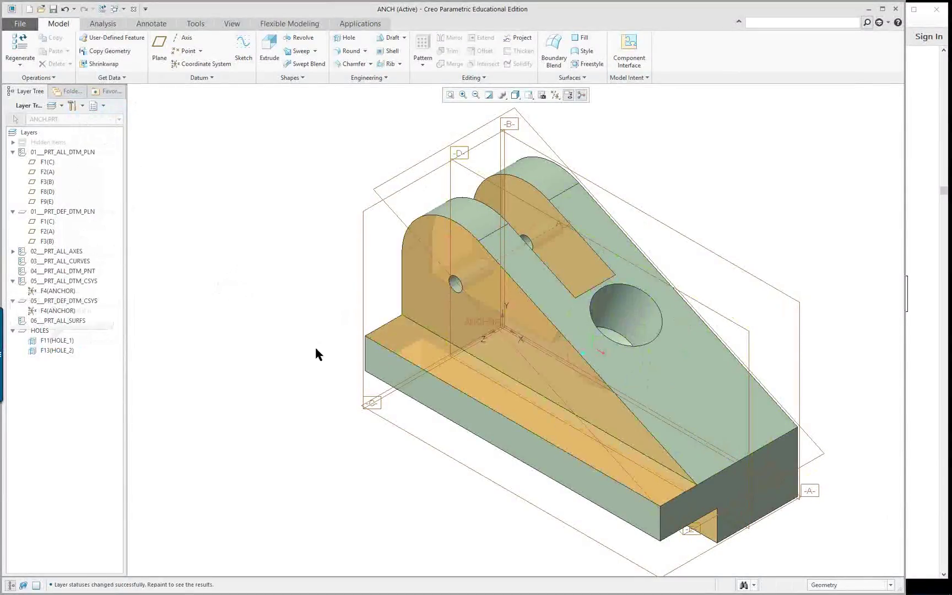
click(56, 341)
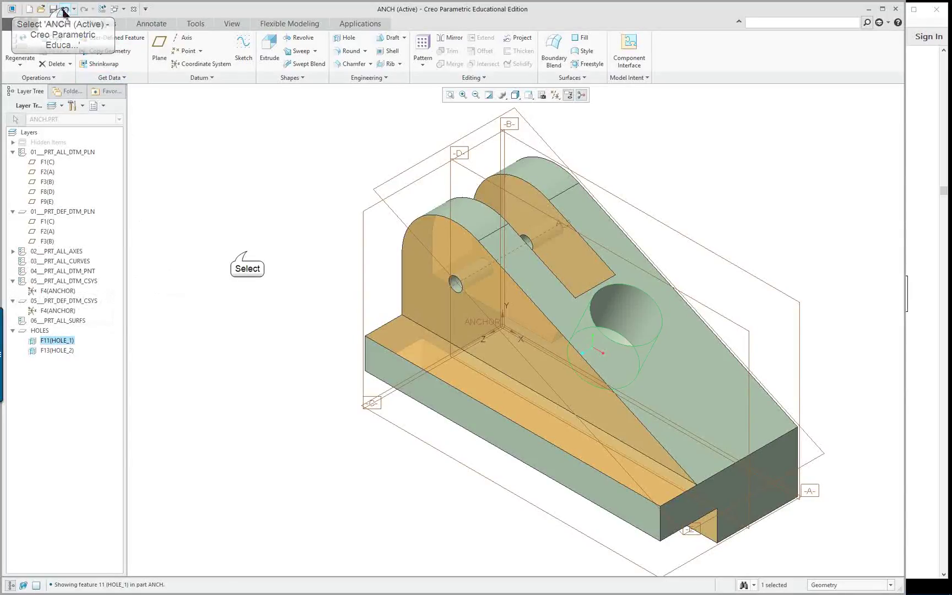
click(339, 223)
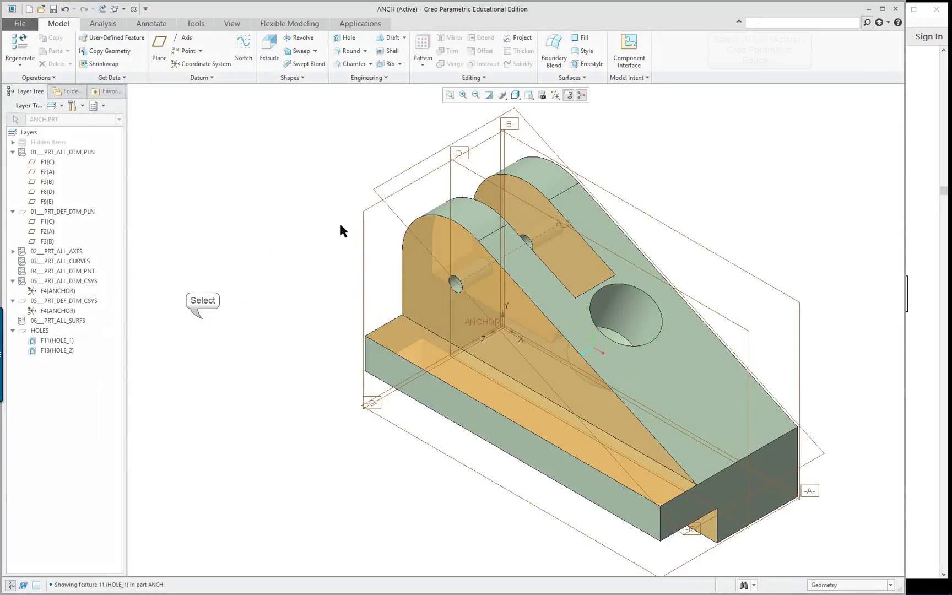
- Search the available commands for "sup" to find the Suppress command
click(758, 22)
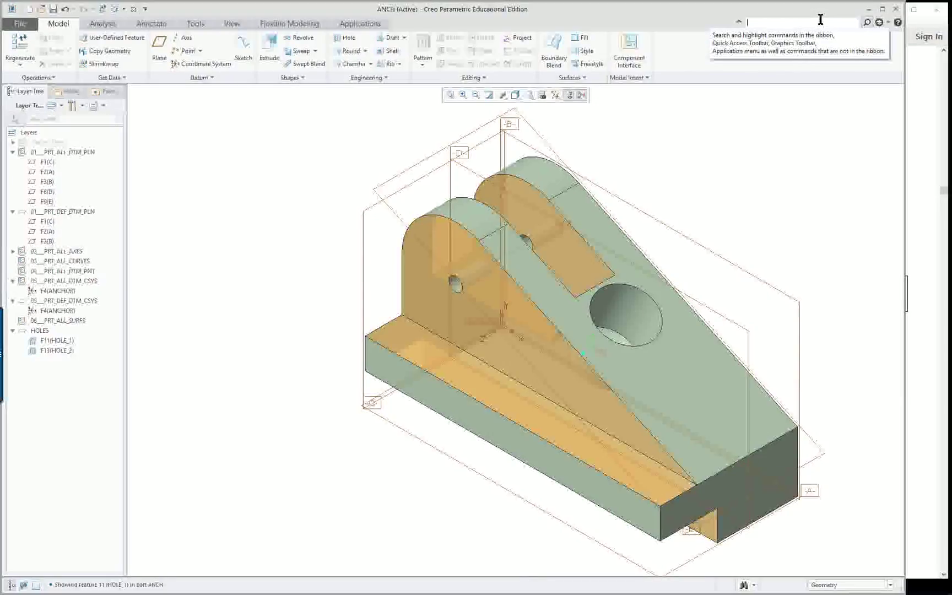
text(sup)
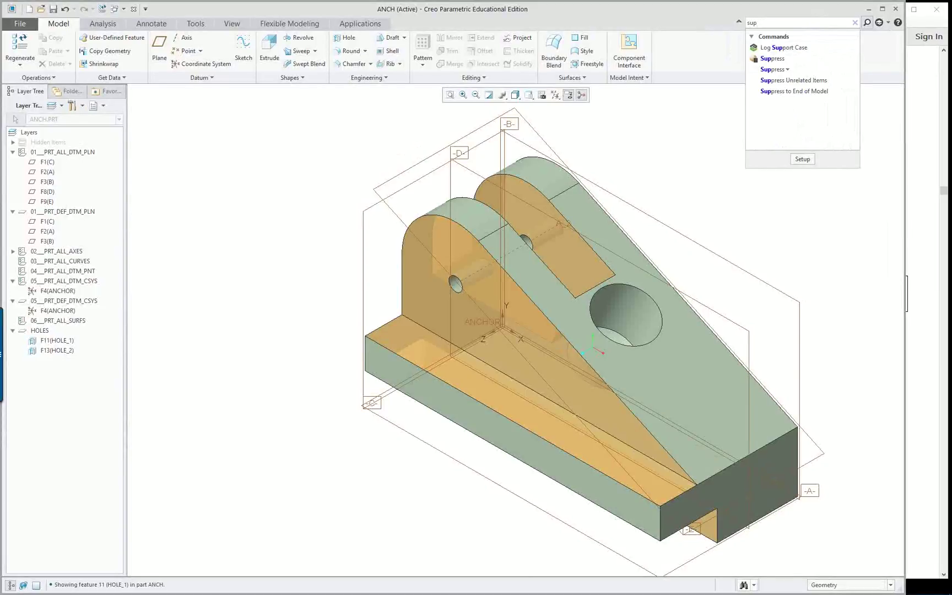
mouse_move(765, 63)
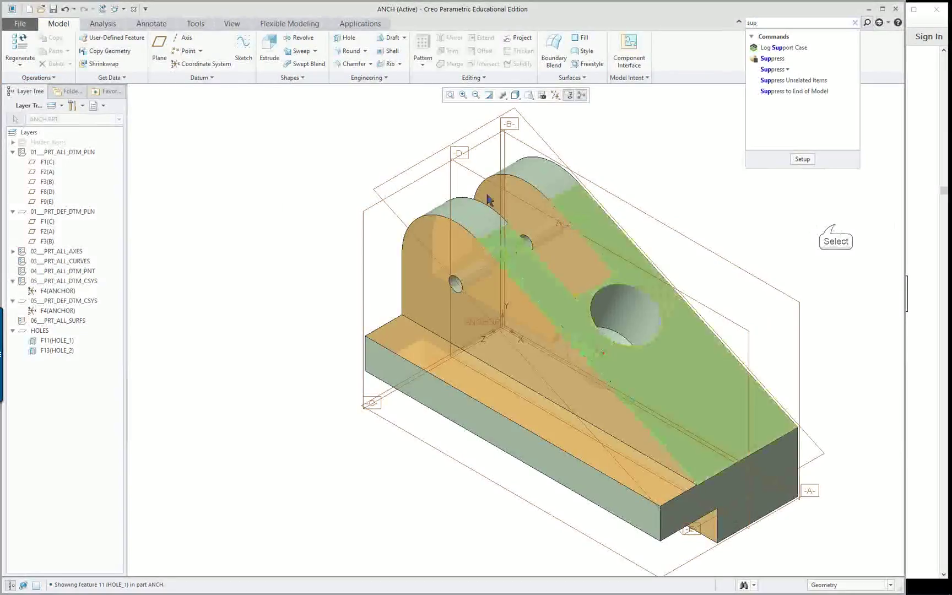
- Suppress HOLE_1 and HOLE_2 together from the HOLES layer, and clear the command search
click(49, 341)
ctrl+click(57, 350)
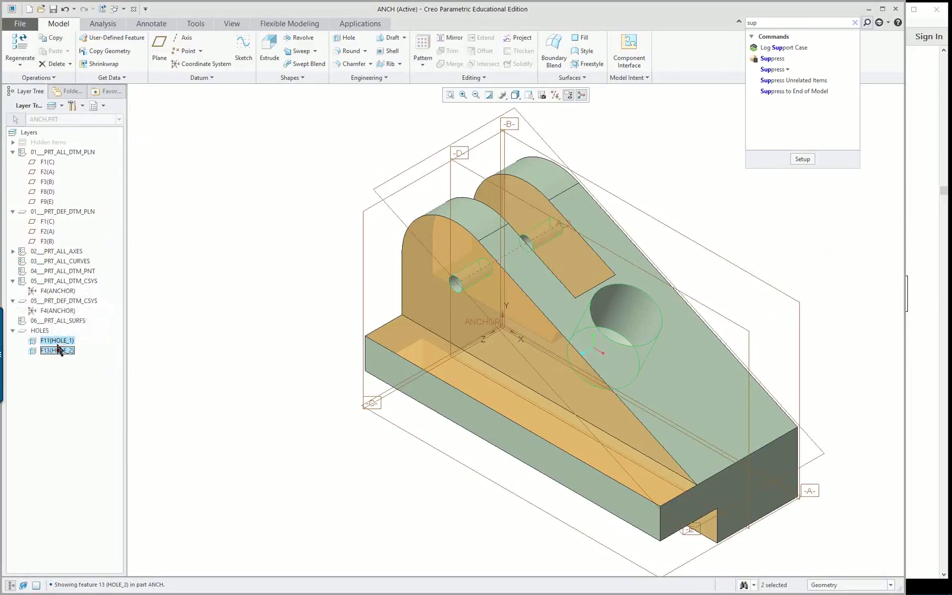
click(51, 78)
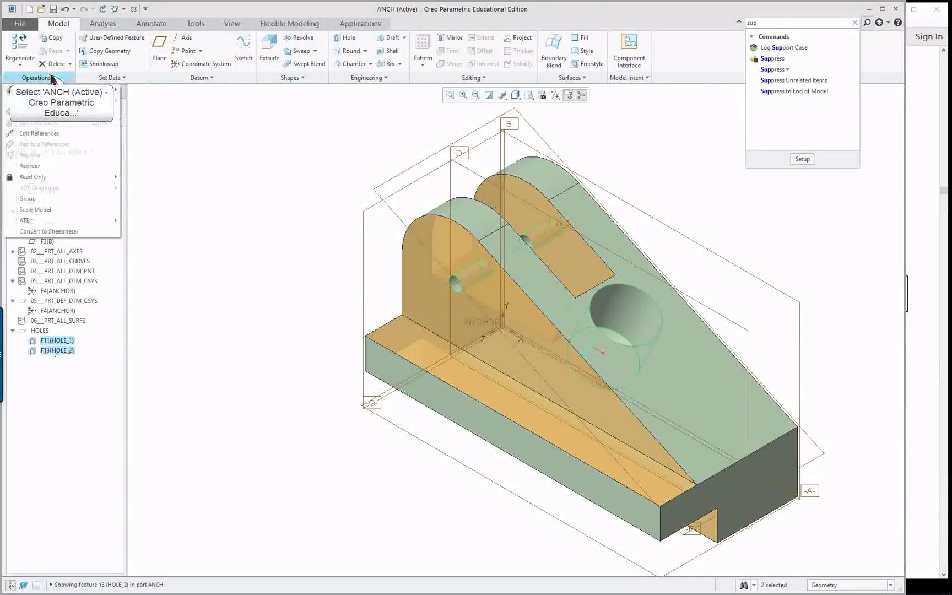
mouse_move(49, 88)
click(147, 90)
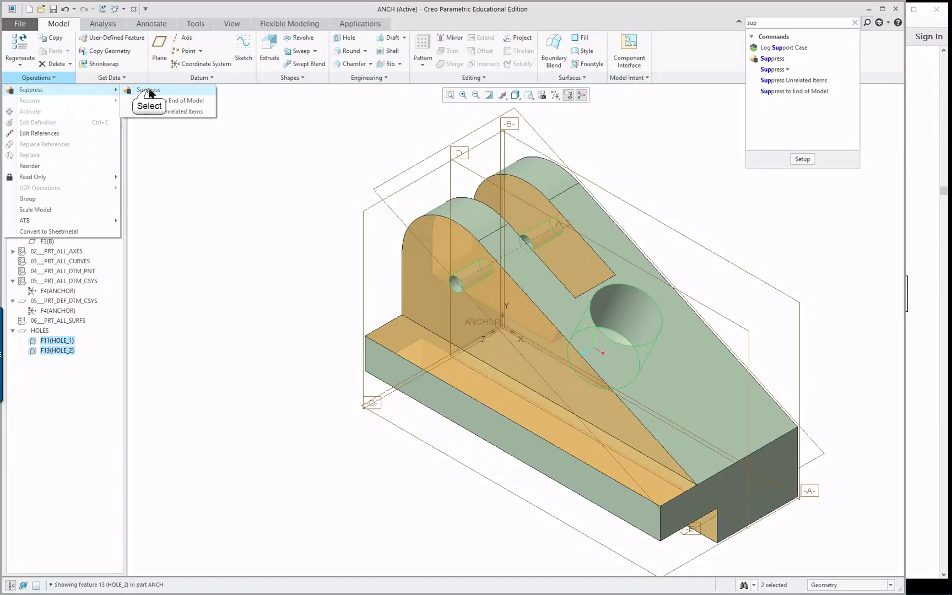
click(440, 317)
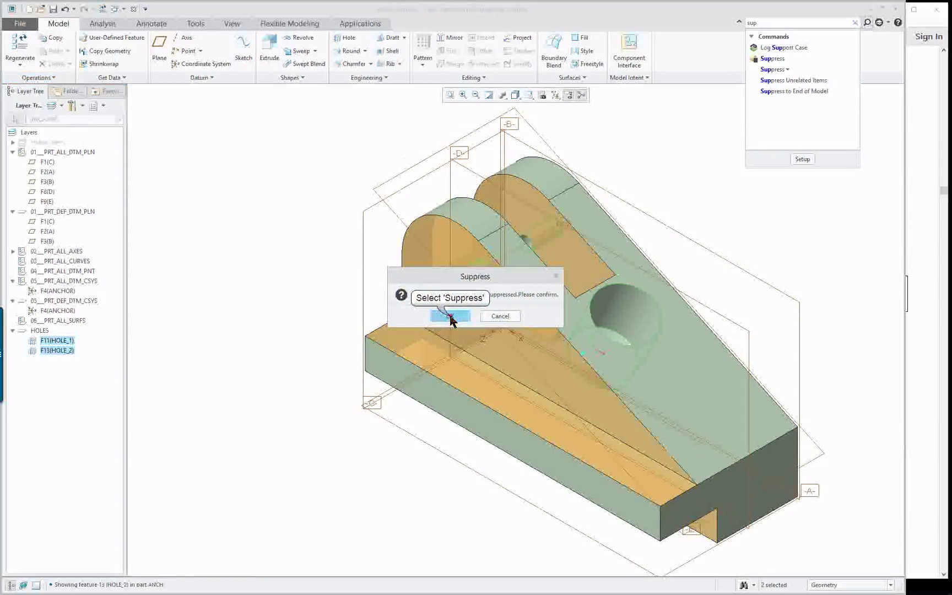
click(852, 228)
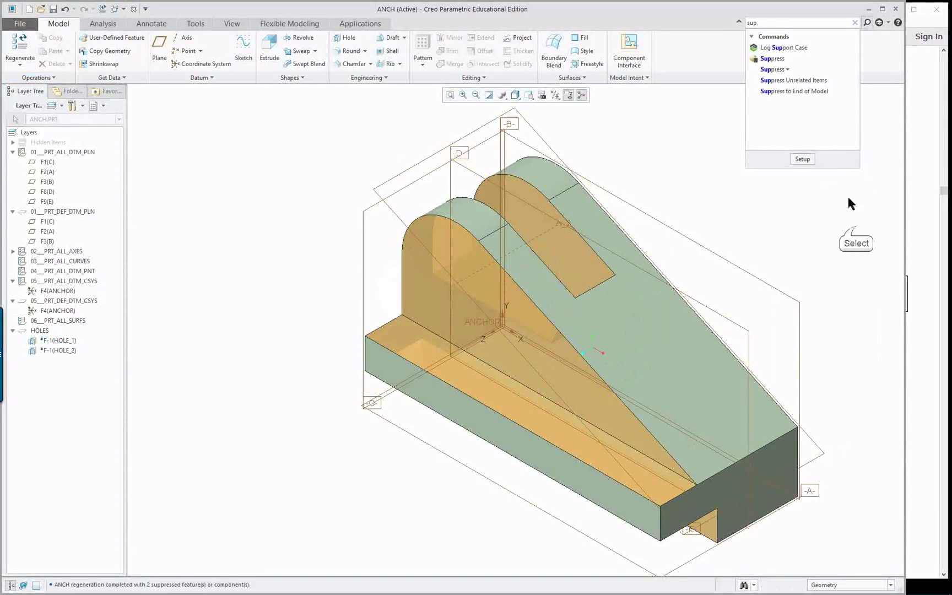
click(854, 23)
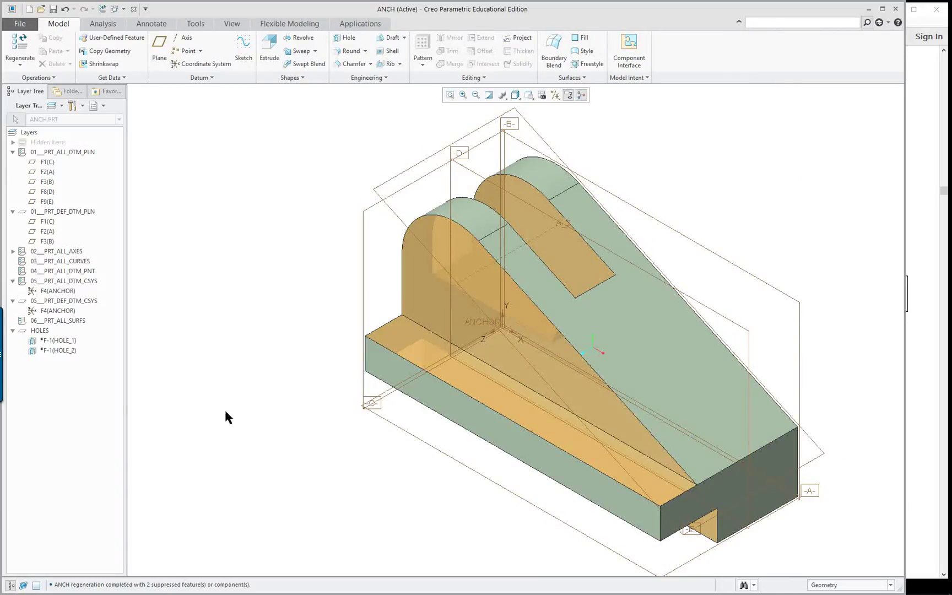
- Select the suppressed HOLE_1 in the HOLES layer and switch from the layer tree to the model tree
click(61, 346)
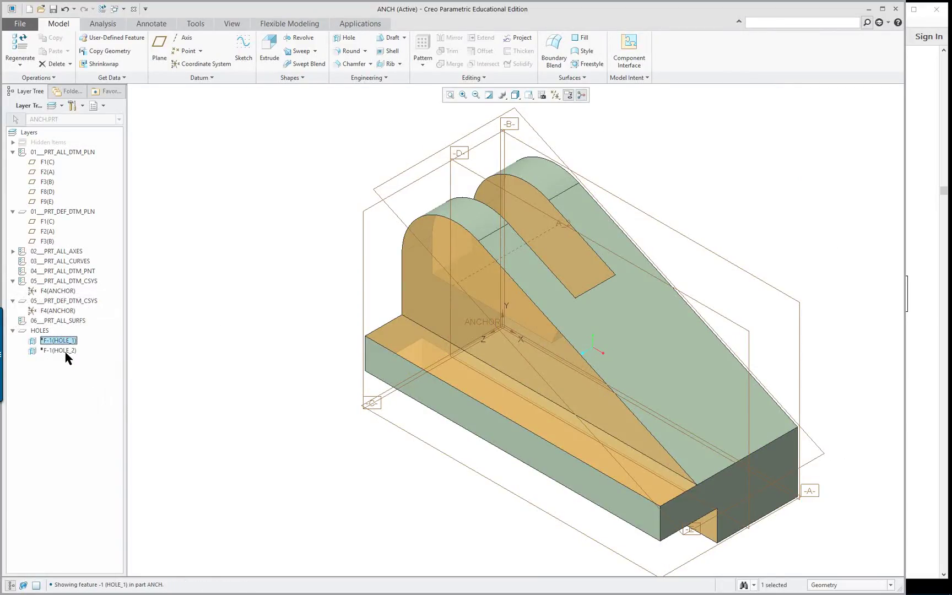
click(82, 105)
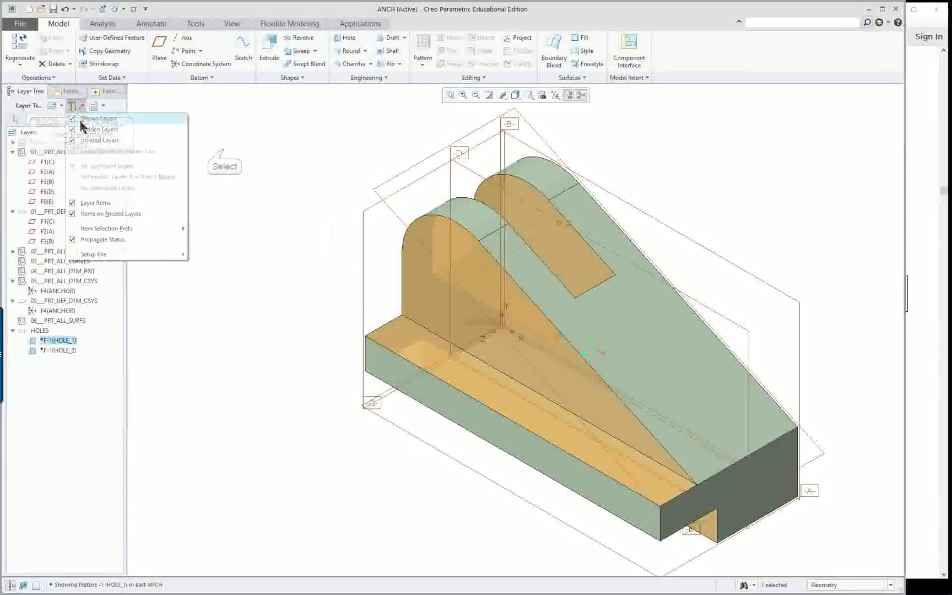
click(218, 154)
click(92, 106)
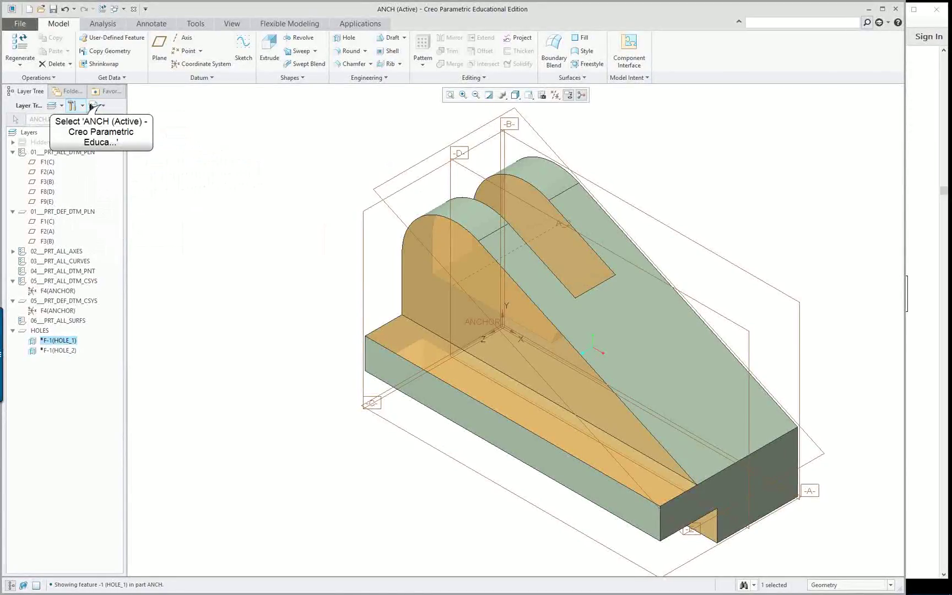
click(109, 121)
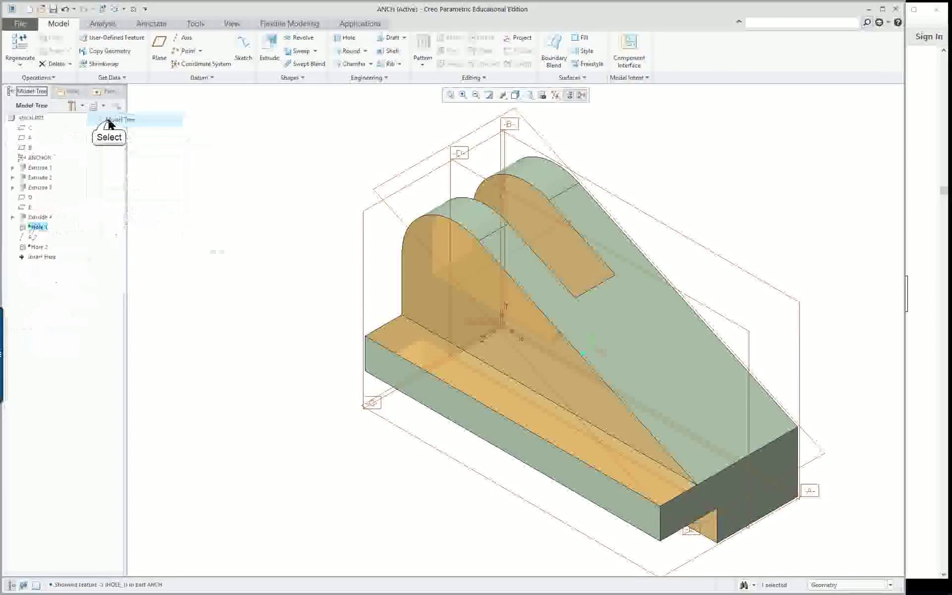
click(215, 235)
- Turn off the display of suppressed objects in the model tree filters, and turn it back on
click(72, 105)
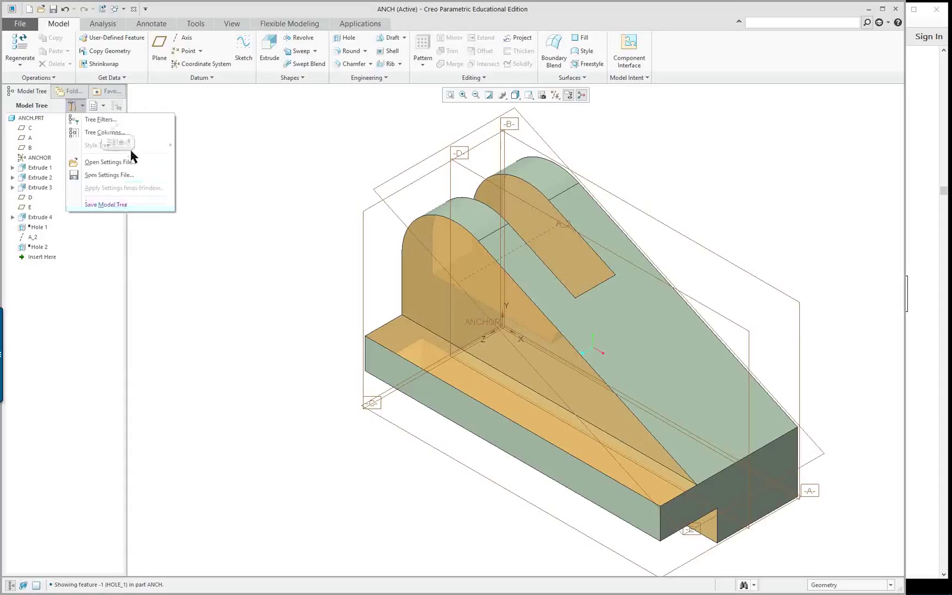
click(117, 125)
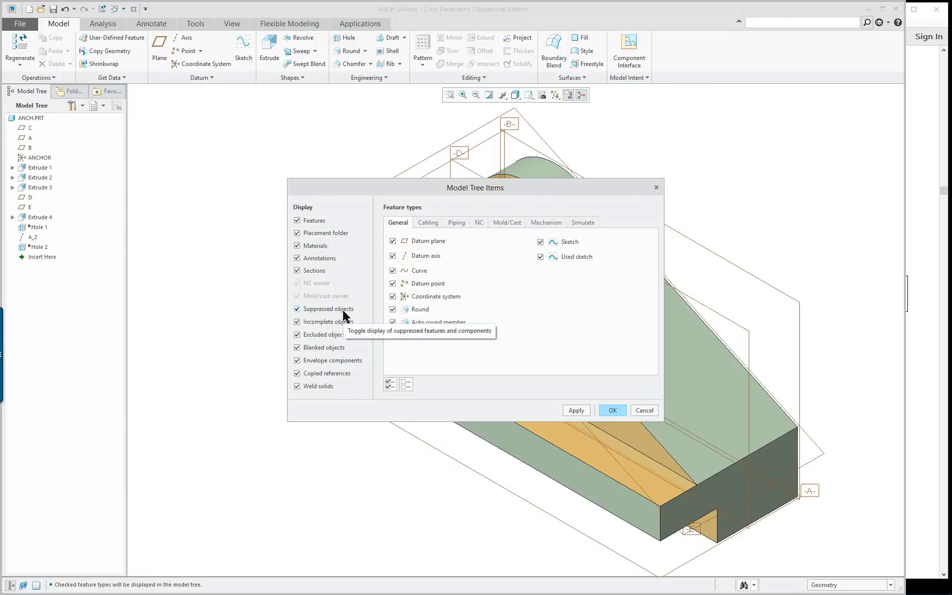
click(301, 311)
click(578, 411)
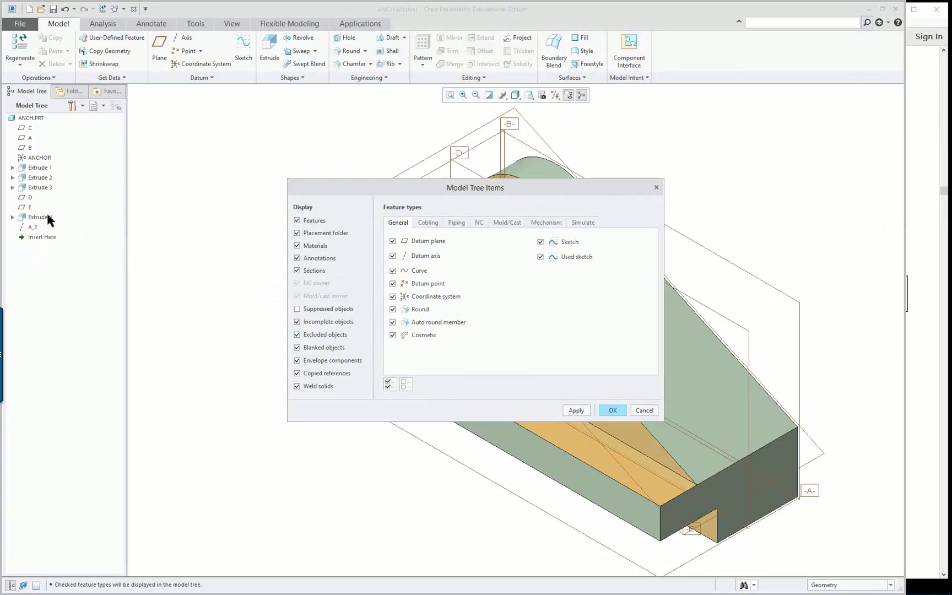
click(297, 309)
click(585, 412)
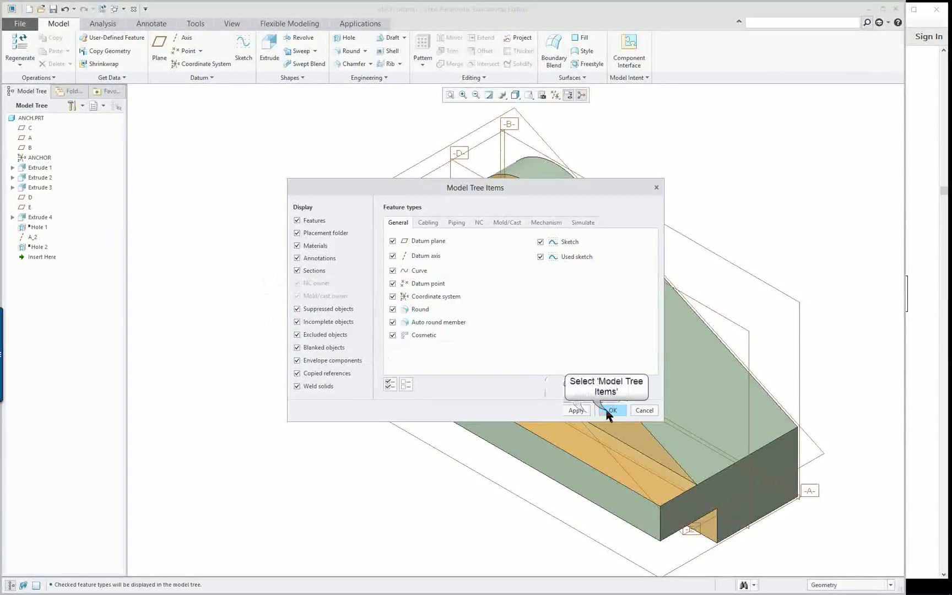
click(607, 412)
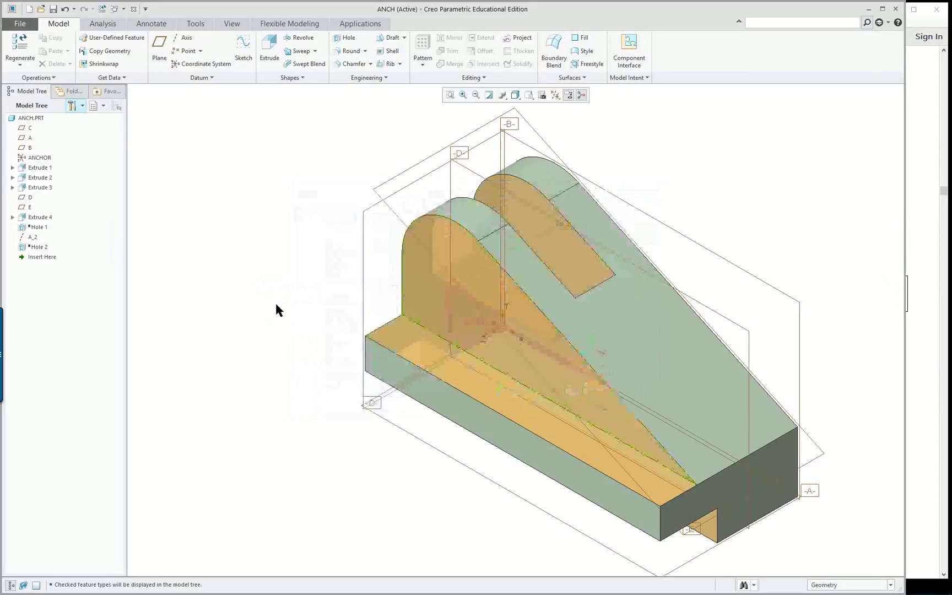
- Return to the layer tree, select both suppressed holes in the HOLES layer, and resume all suppressed features
click(94, 105)
click(99, 121)
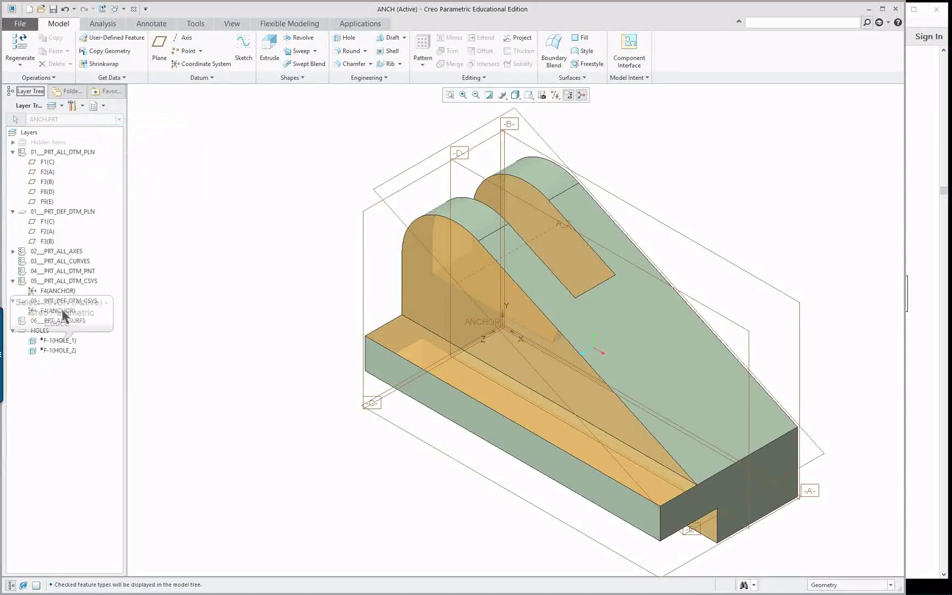
click(60, 341)
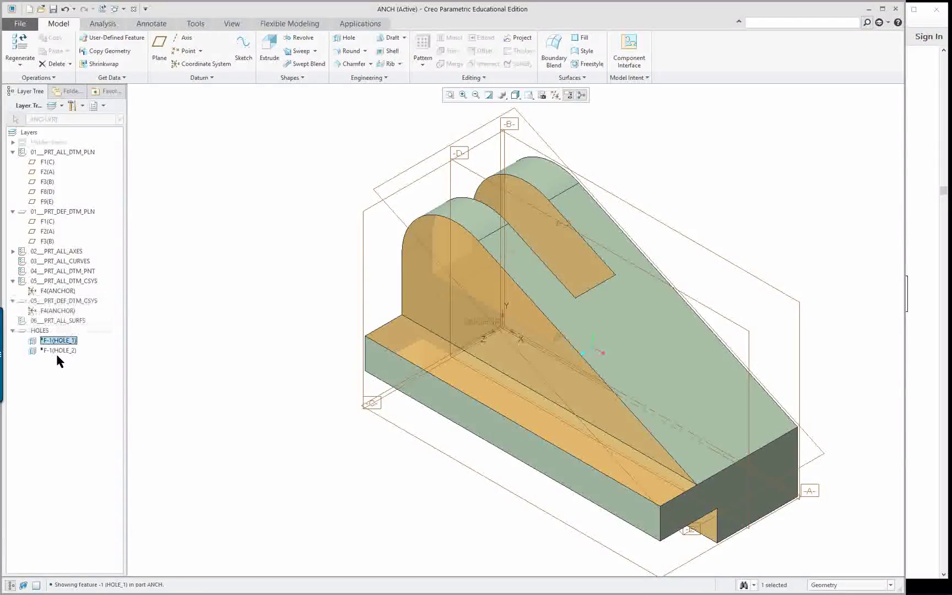
ctrl+click(60, 351)
right_click(60, 352)
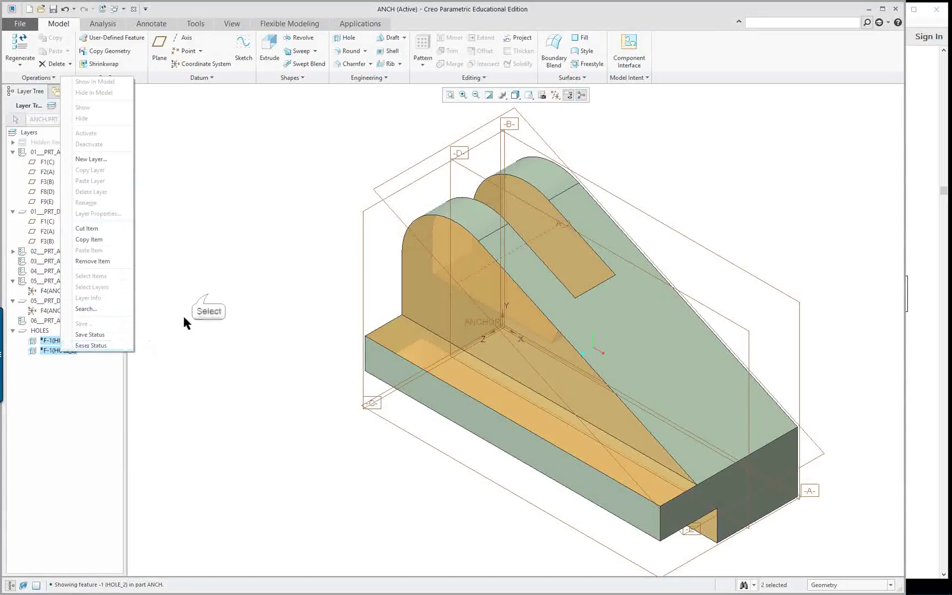
click(208, 297)
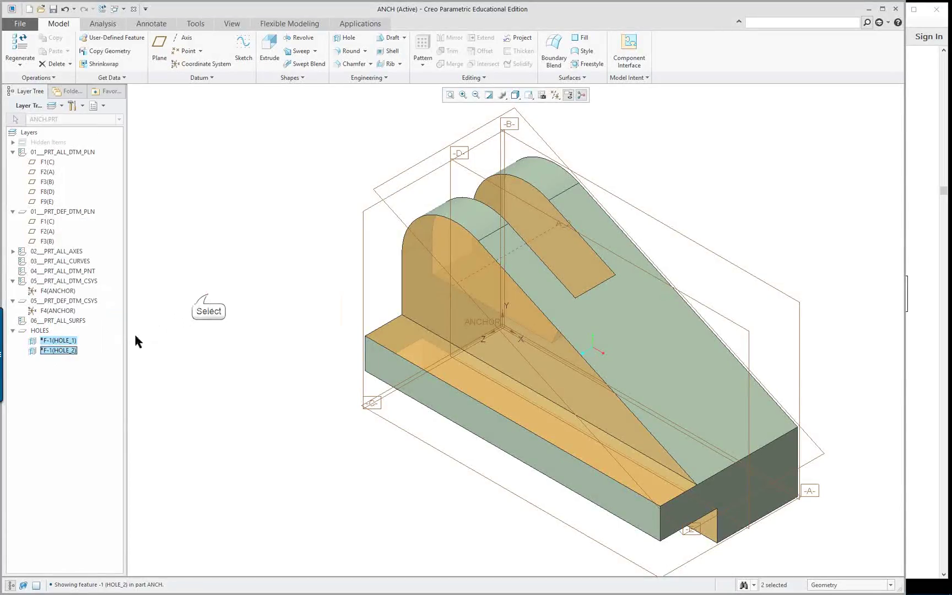
click(43, 78)
mouse_move(42, 98)
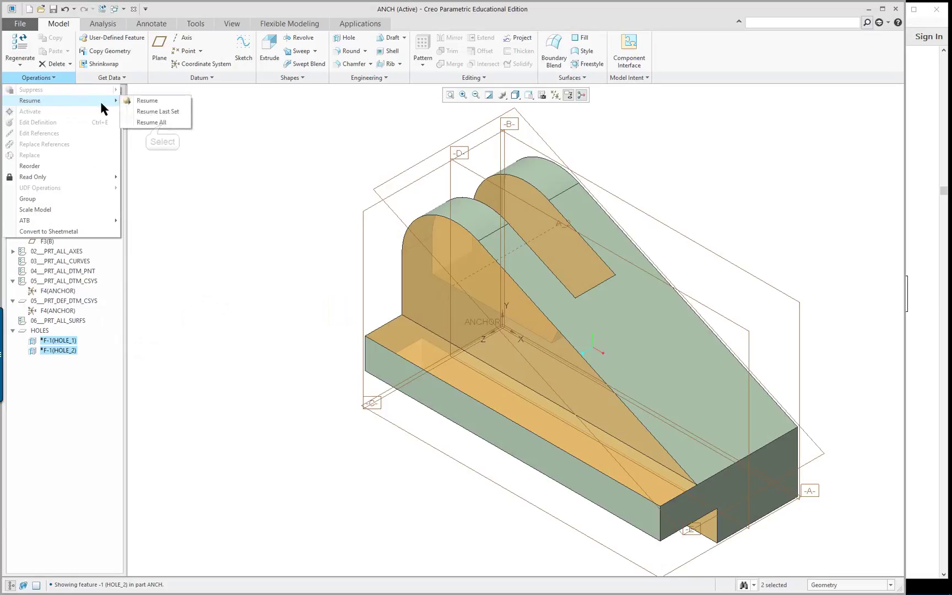
click(161, 123)
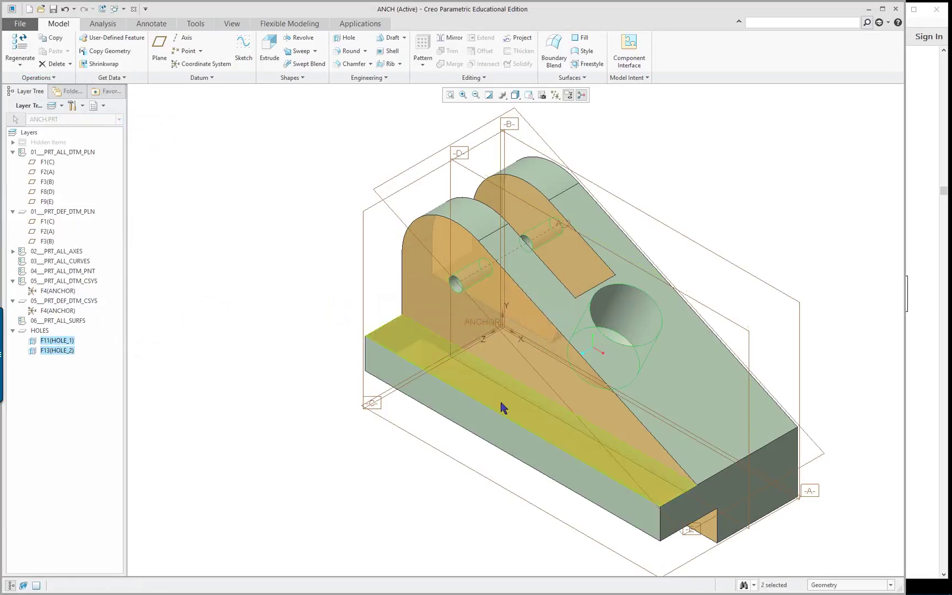
middle_drag(795, 365, 842, 415)
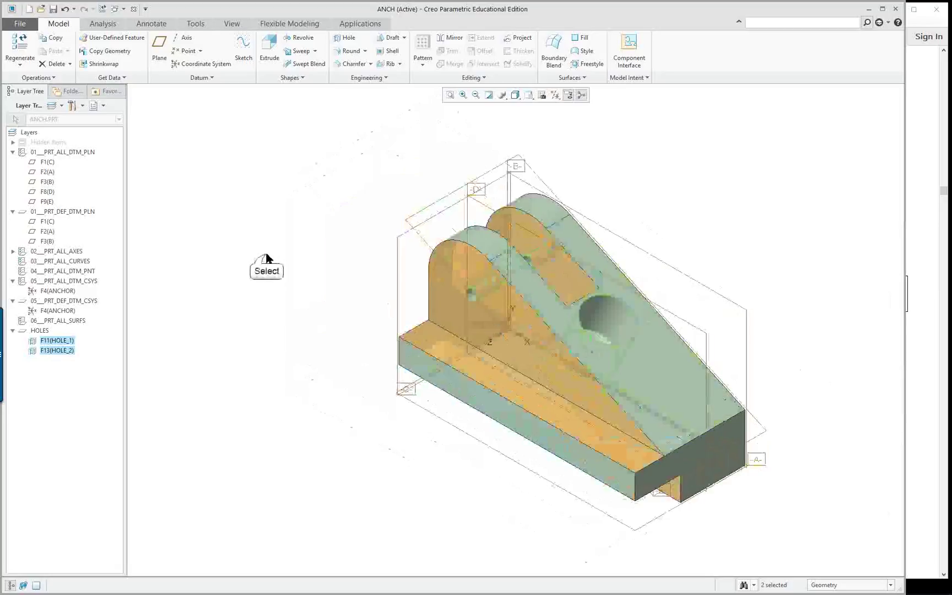
click(265, 253)
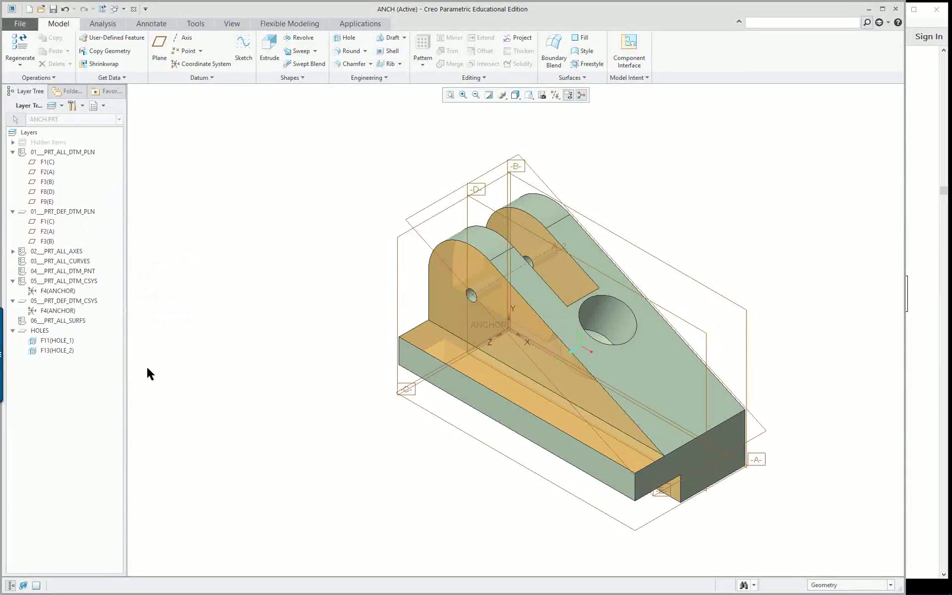
- Switch to the model tree and examine the operations available for Hole 2 and Hole 1
click(102, 110)
click(101, 123)
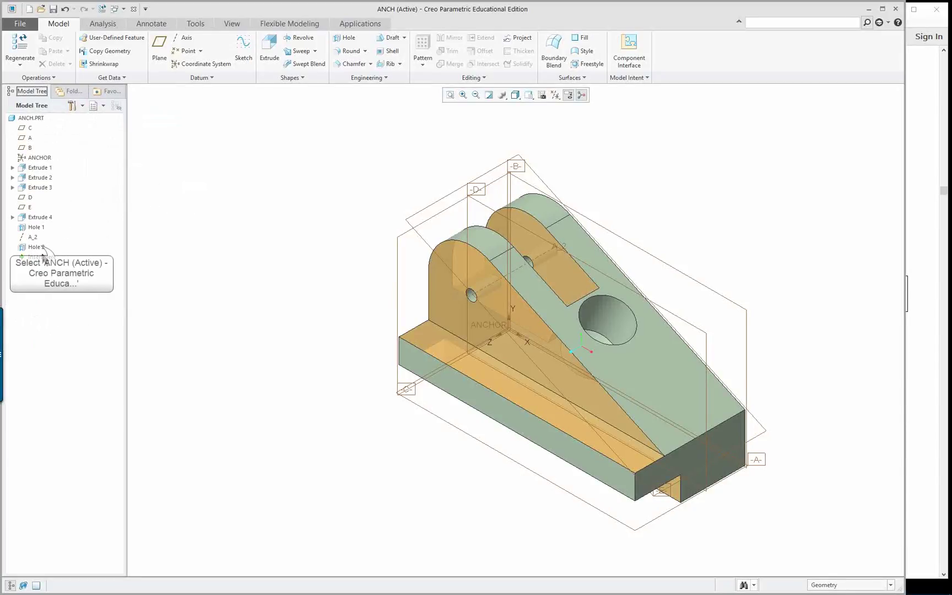
click(37, 248)
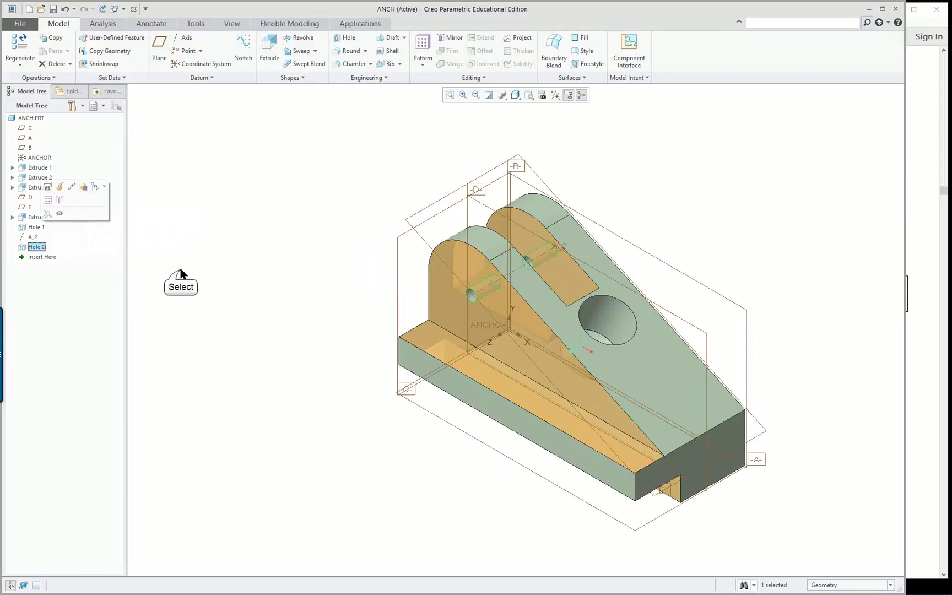
right_click(34, 227)
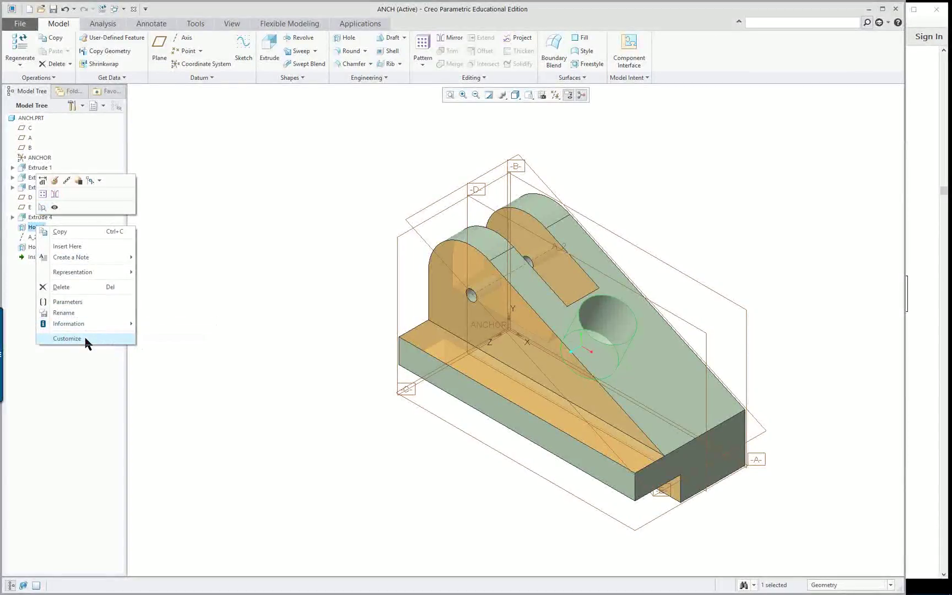
click(167, 264)
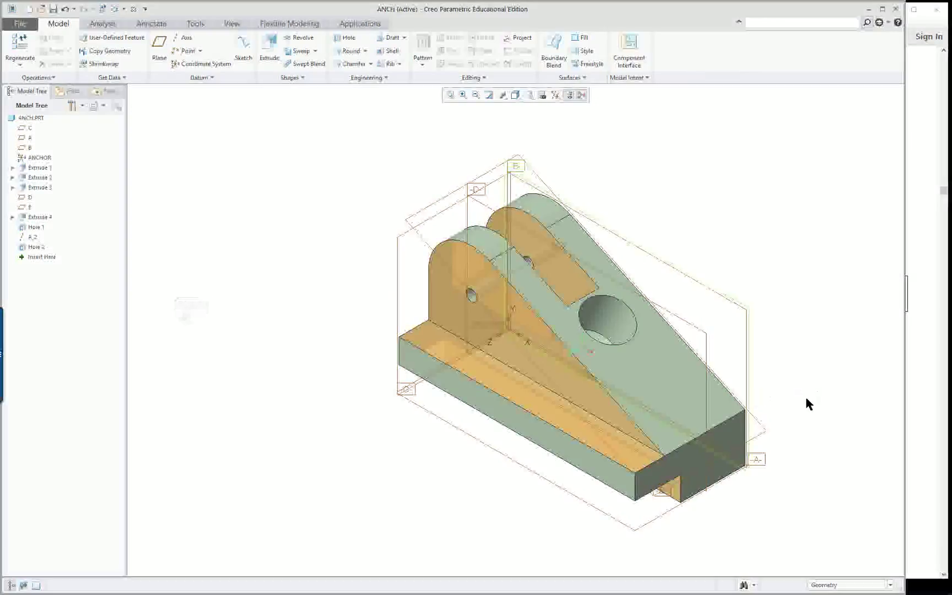
- Start a new section view of the part and place its cutting plane on datum plane D
shift+middle_drag(794, 426, 688, 410)
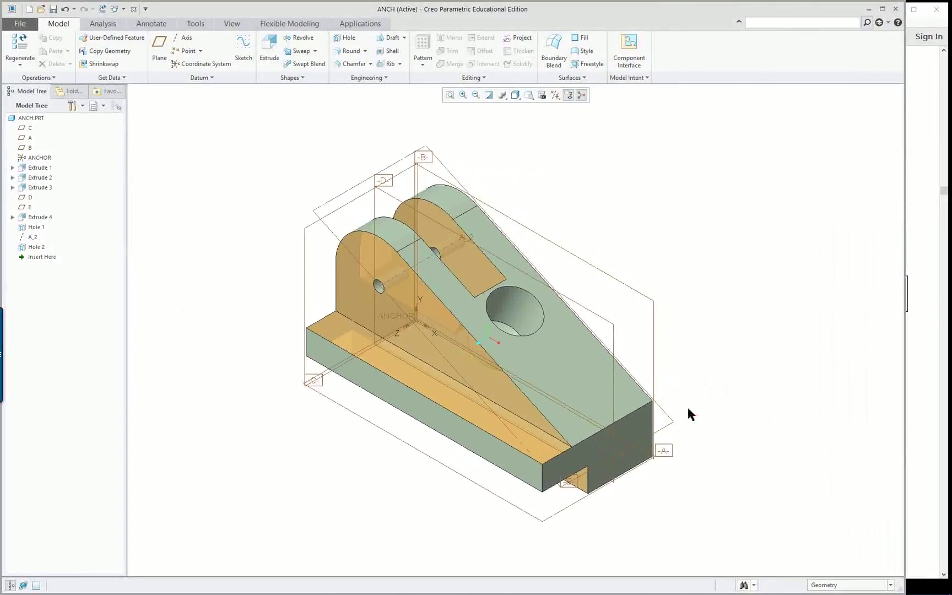
click(233, 23)
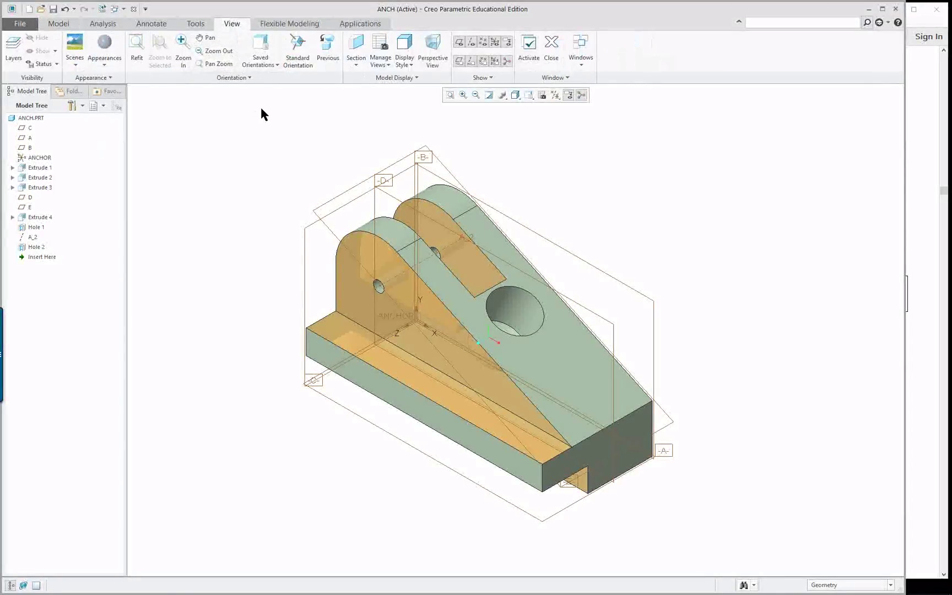
click(356, 46)
click(356, 64)
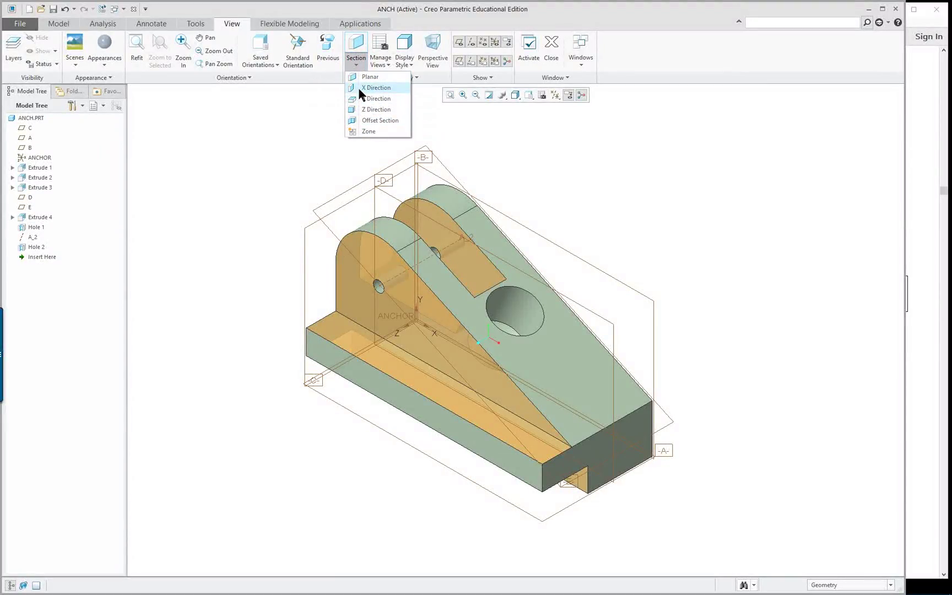
click(376, 88)
click(389, 199)
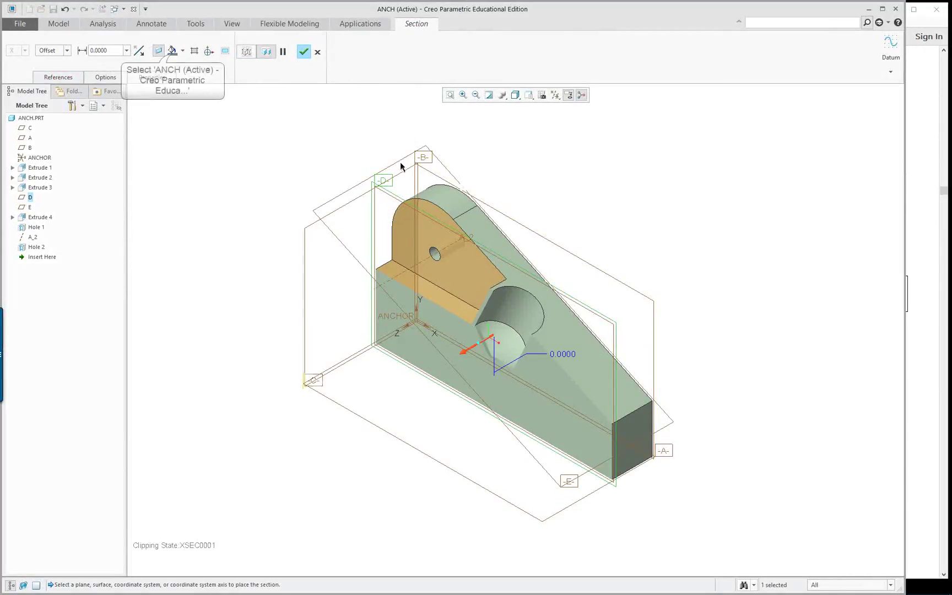
- Set the section cap color to light blue and show the hatching pattern on the cut surface
click(173, 51)
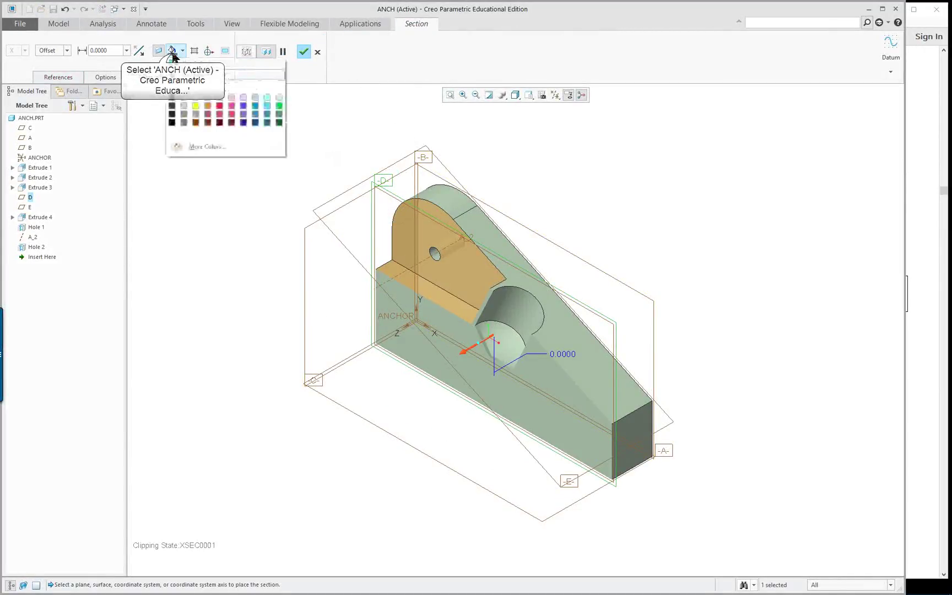
click(257, 100)
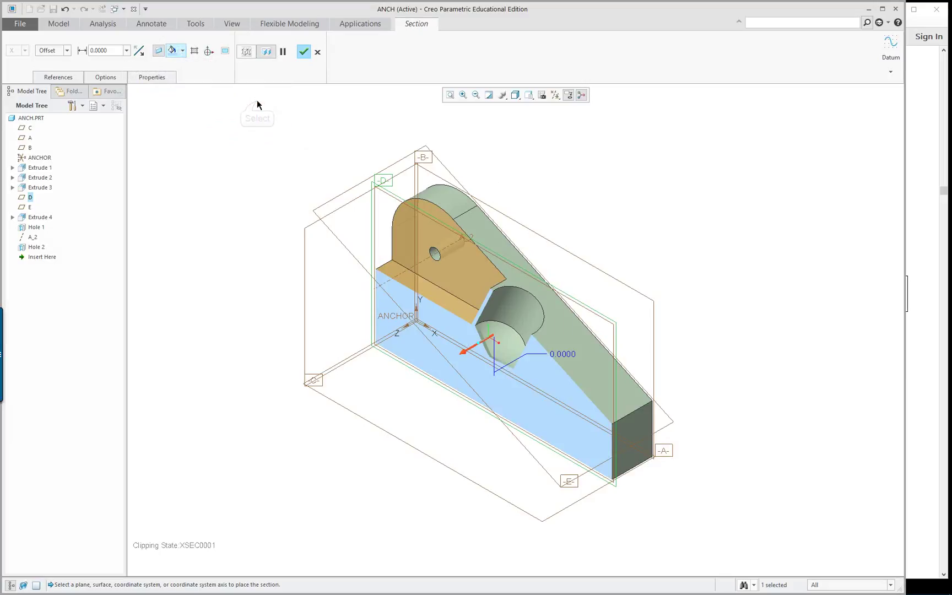
click(194, 51)
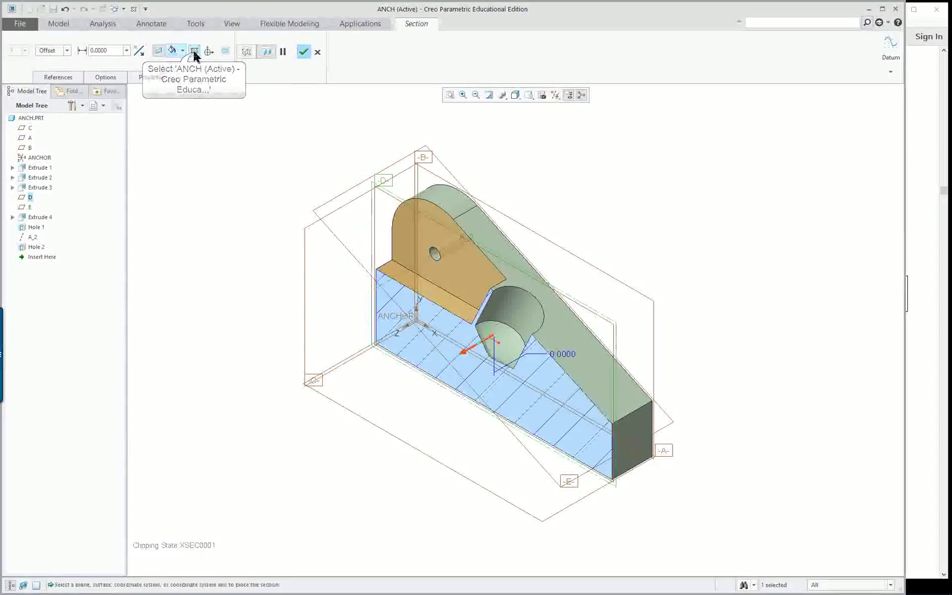
- Show the cross section in a separate 2D viewer, enlarge the viewer, and examine the cut profile around the large hole
click(223, 51)
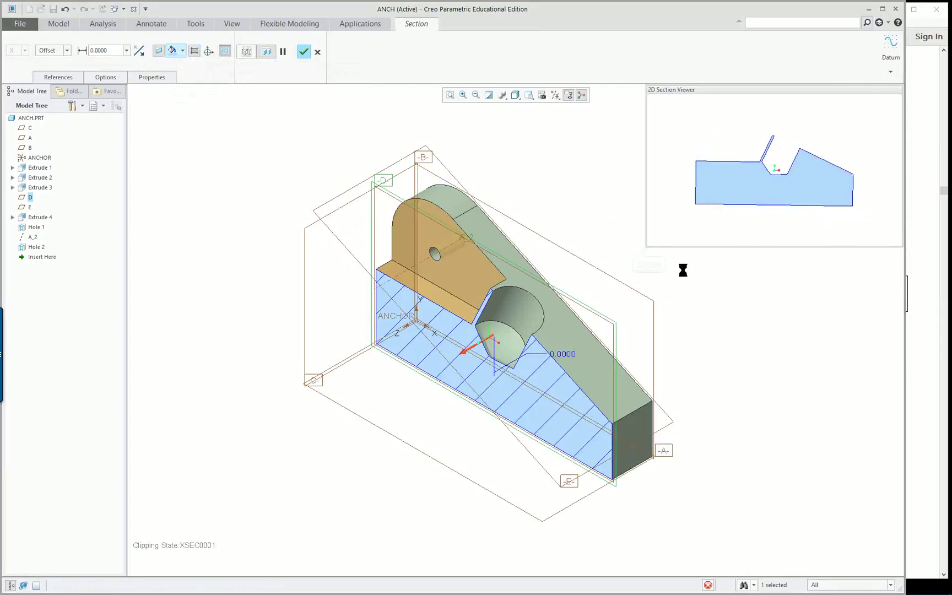
drag(648, 246, 627, 263)
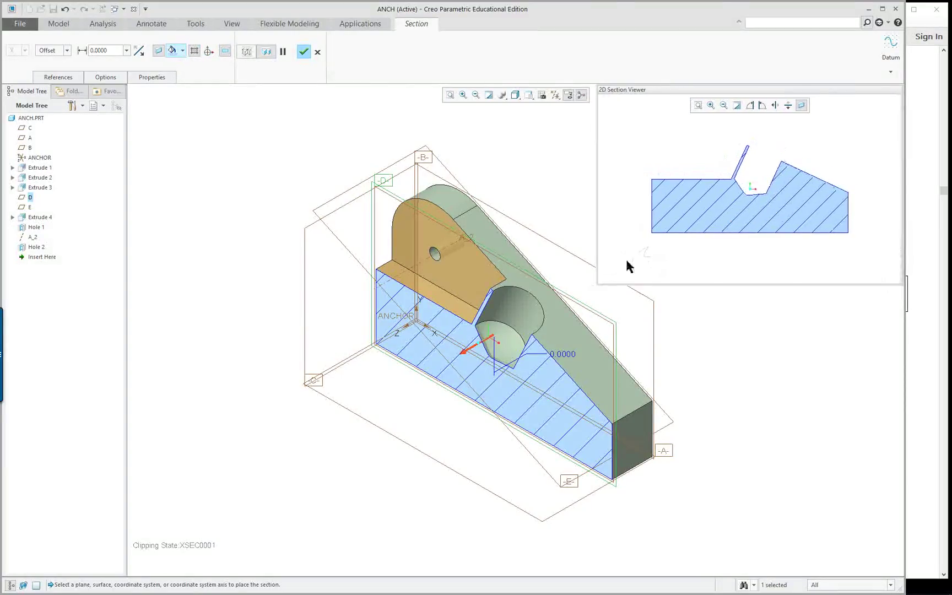
scroll(748, 187, up, 4)
scroll(778, 180, down, 4)
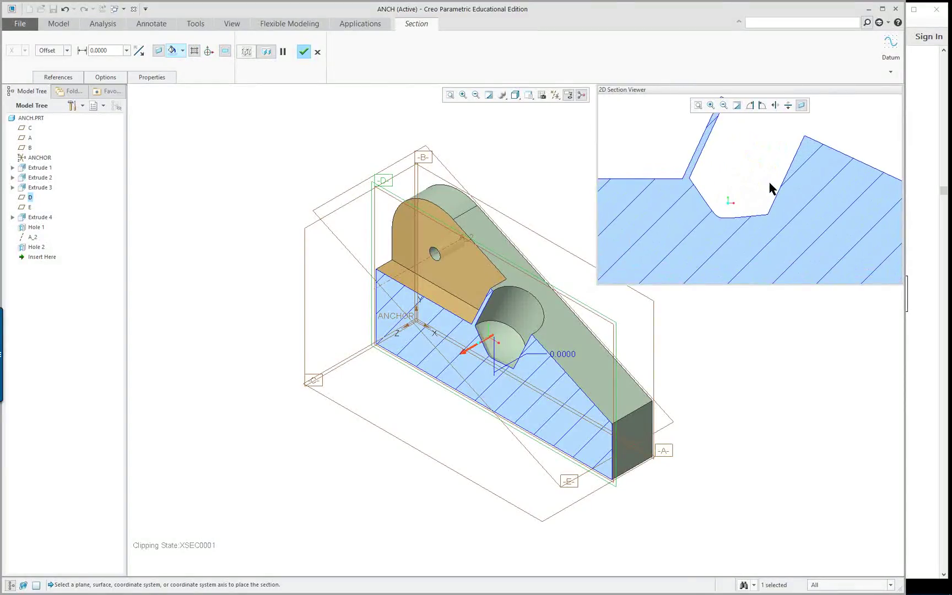
scroll(783, 150, up, 2)
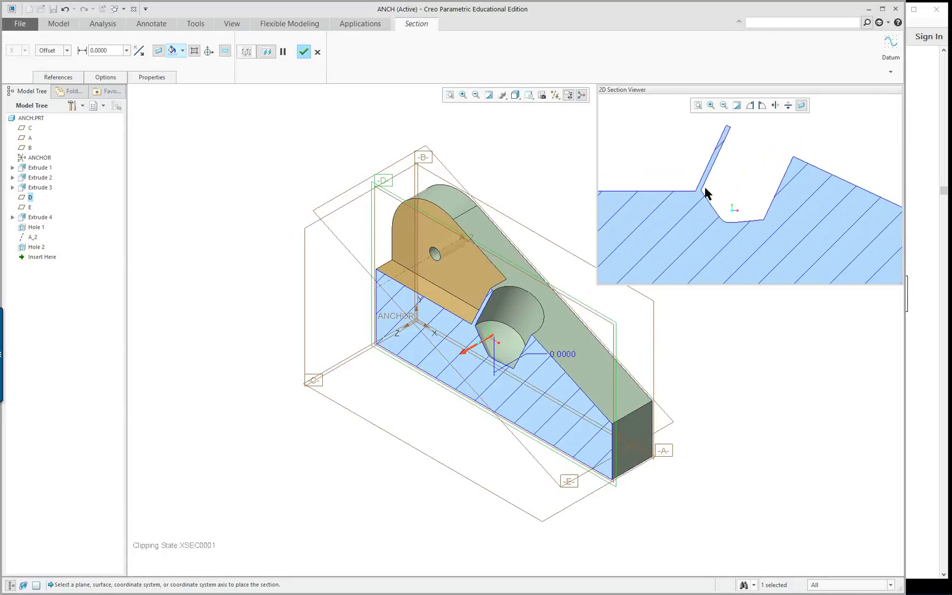
shift+middle_drag(646, 347, 482, 349)
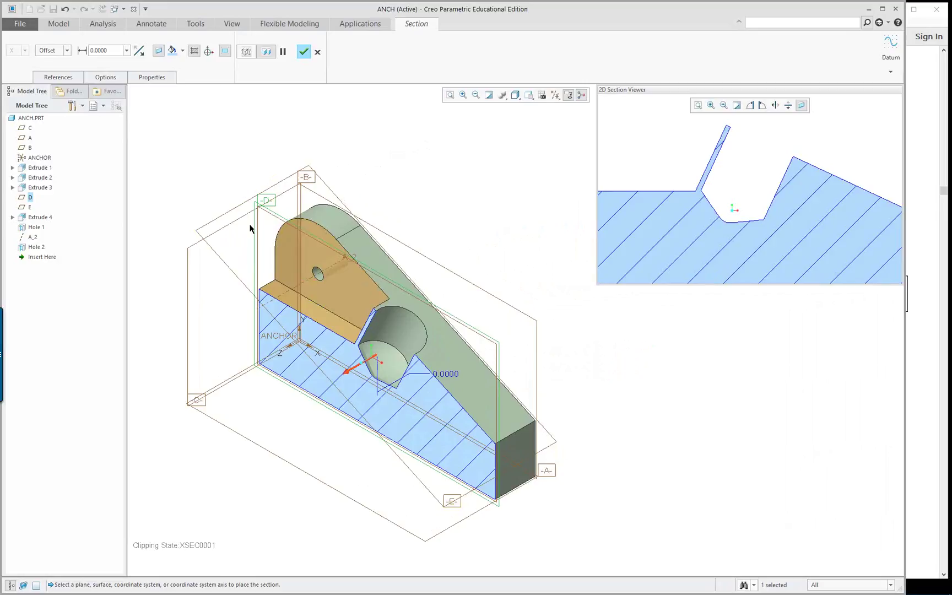
mouse_move(459, 302)
middle_down()
mouse_move(424, 305)
mouse_move(466, 299)
middle_up()
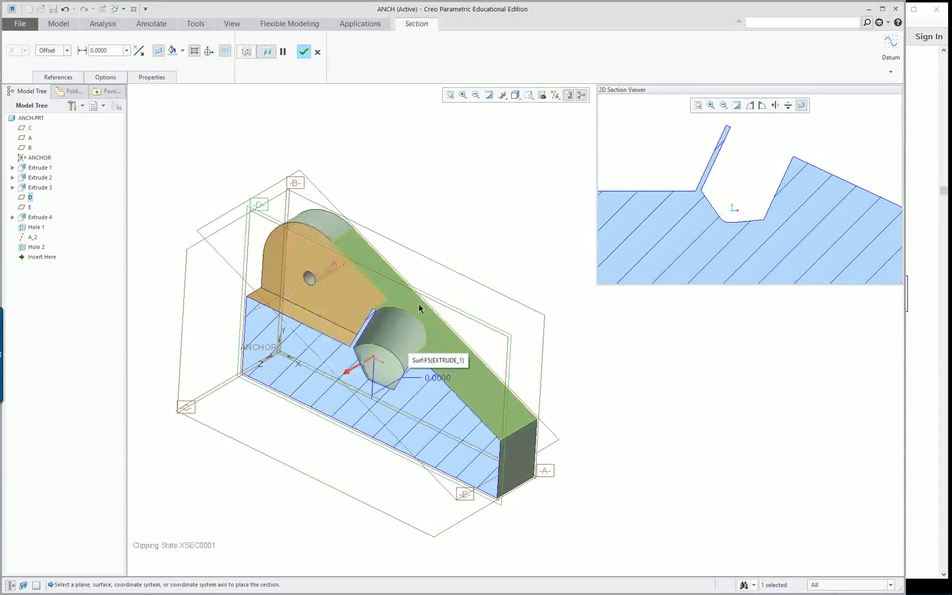
mouse_move(465, 213)
middle_down()
mouse_move(426, 251)
mouse_move(461, 216)
middle_up()
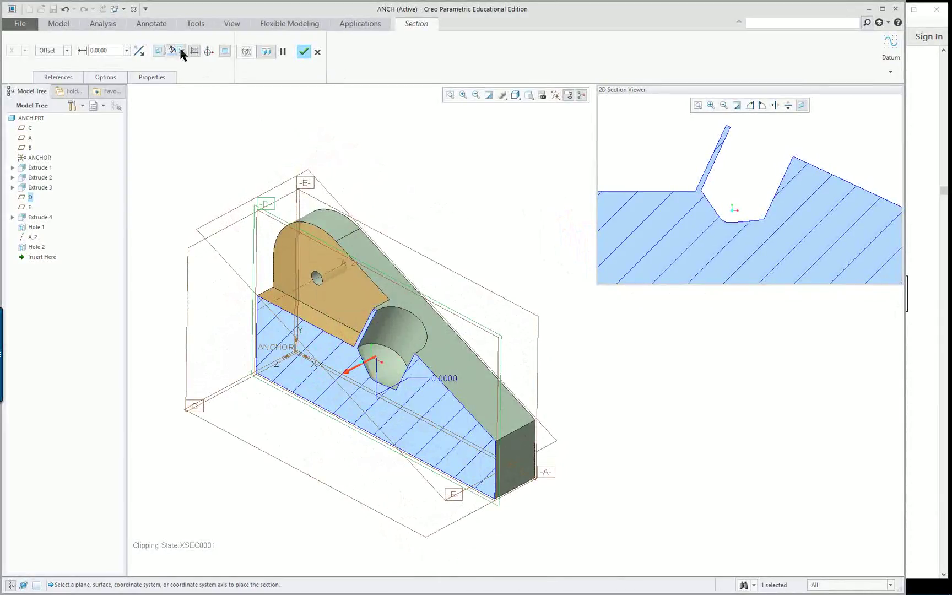
- Enable free positioning of the section plane, rotate the plane 23°, examine the 2D section, and undo the rotation
click(213, 51)
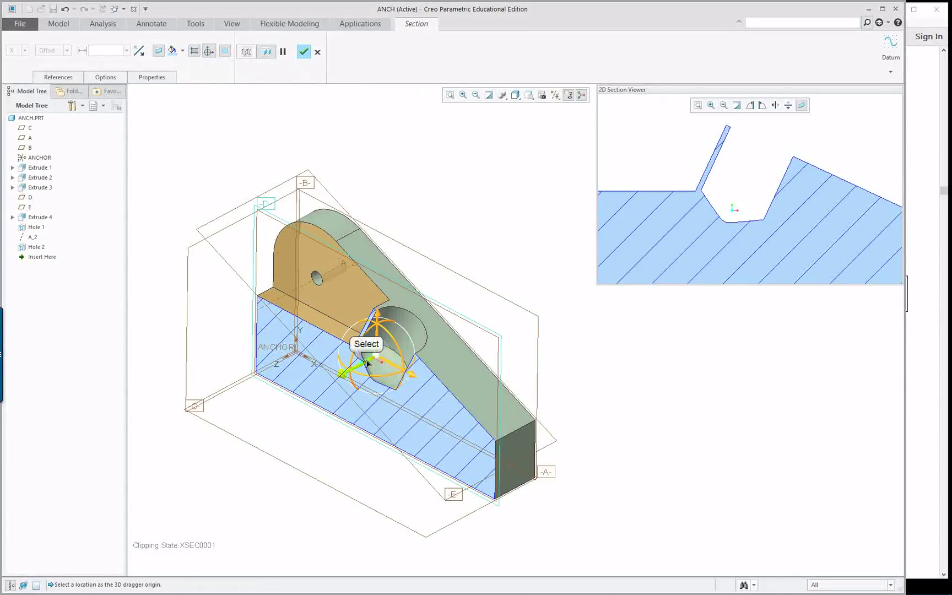
drag(367, 365, 424, 380)
scroll(751, 203, up, 2)
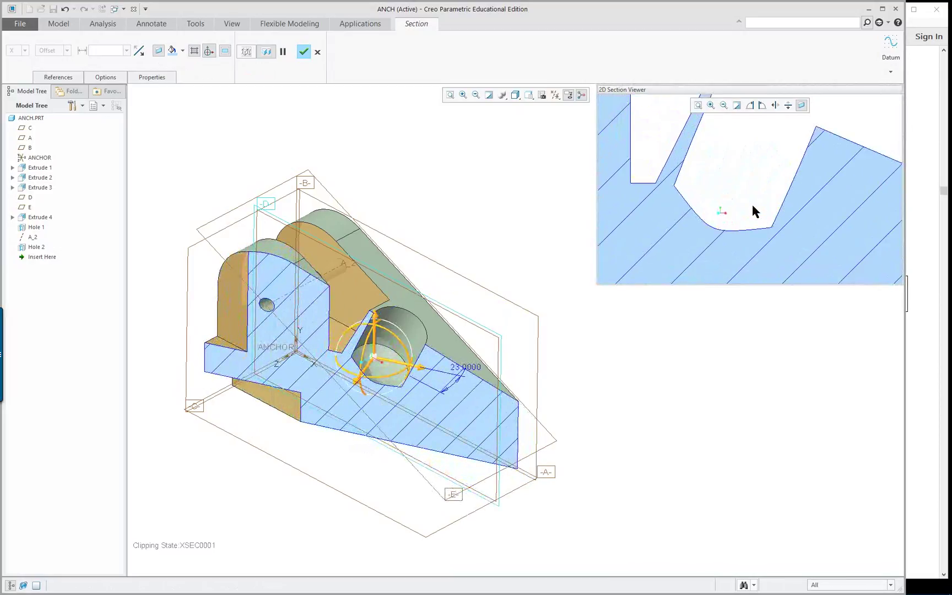
scroll(751, 203, down, 5)
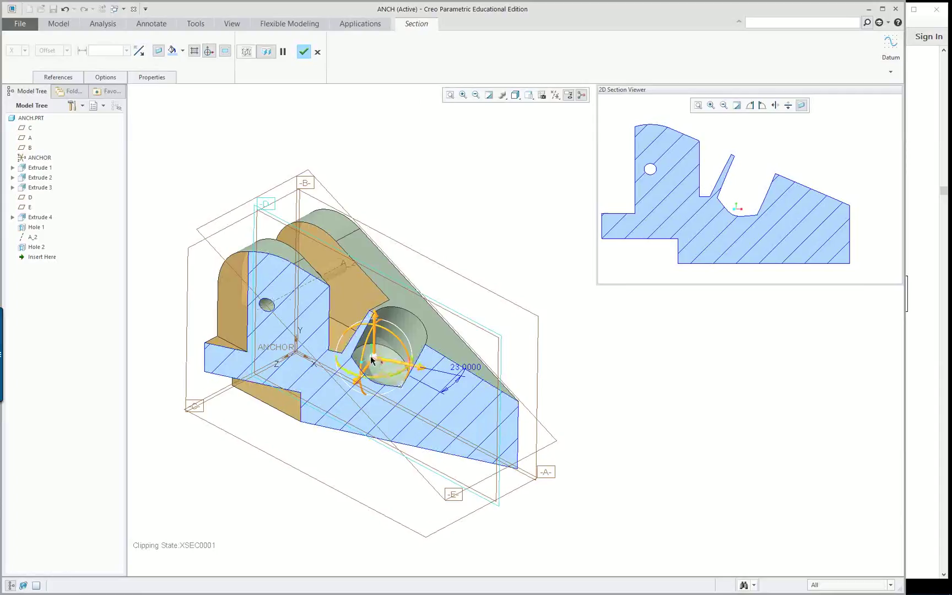
click(64, 9)
click(64, 9)
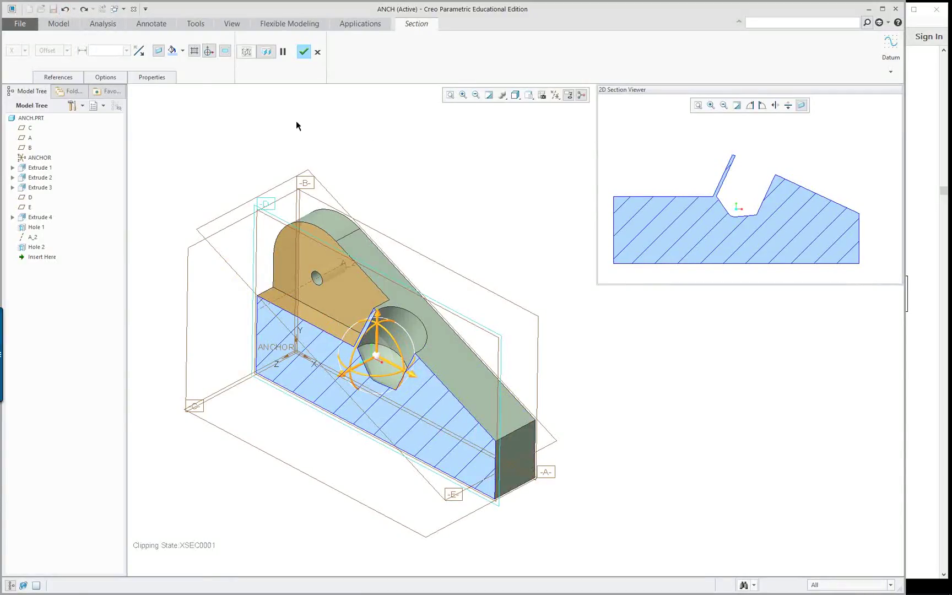
- Complete the section on datum plane D and deactivate it so the part is no longer clipped
mouse_move(458, 175)
middle_down()
mouse_move(442, 227)
mouse_move(468, 183)
middle_up()
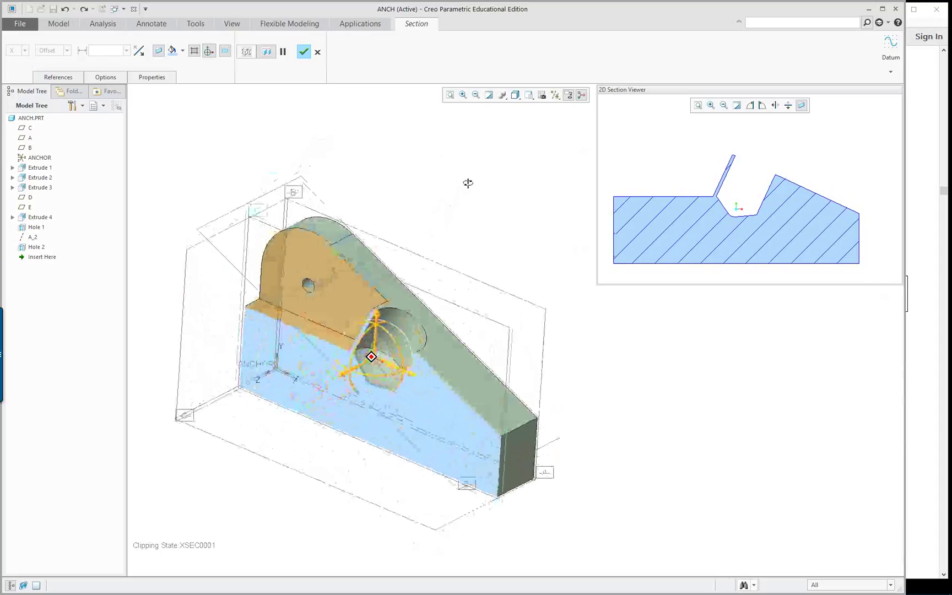
click(303, 51)
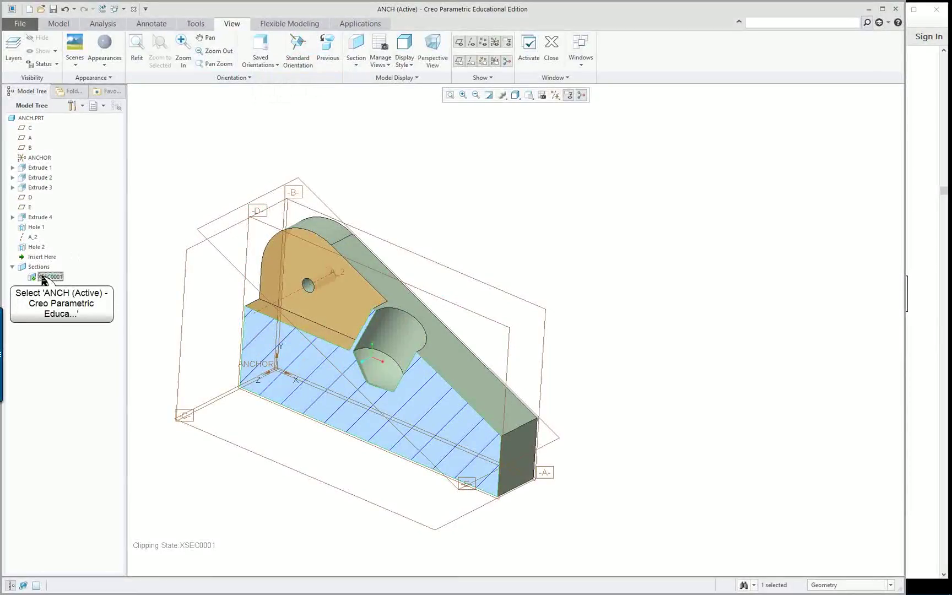
click(42, 277)
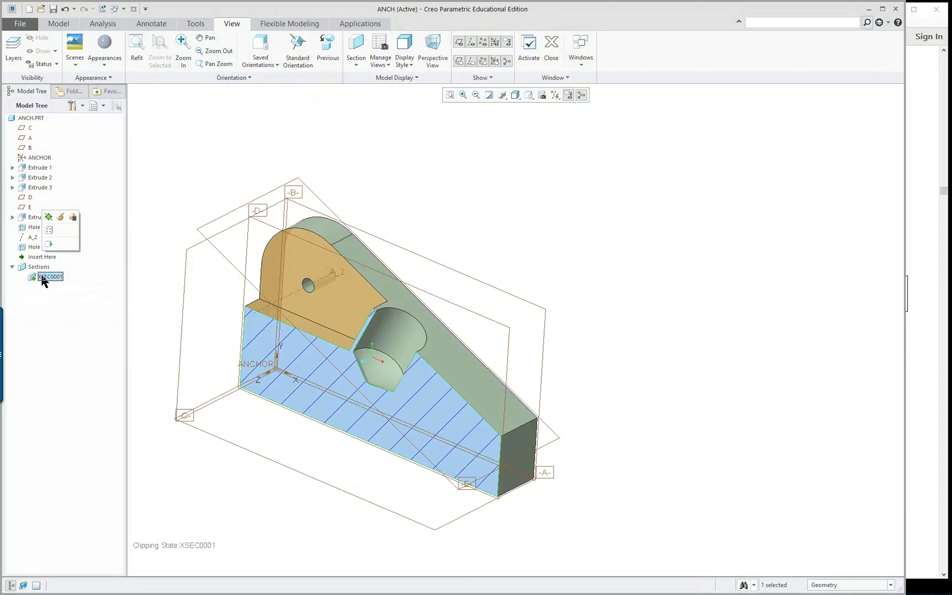
click(49, 218)
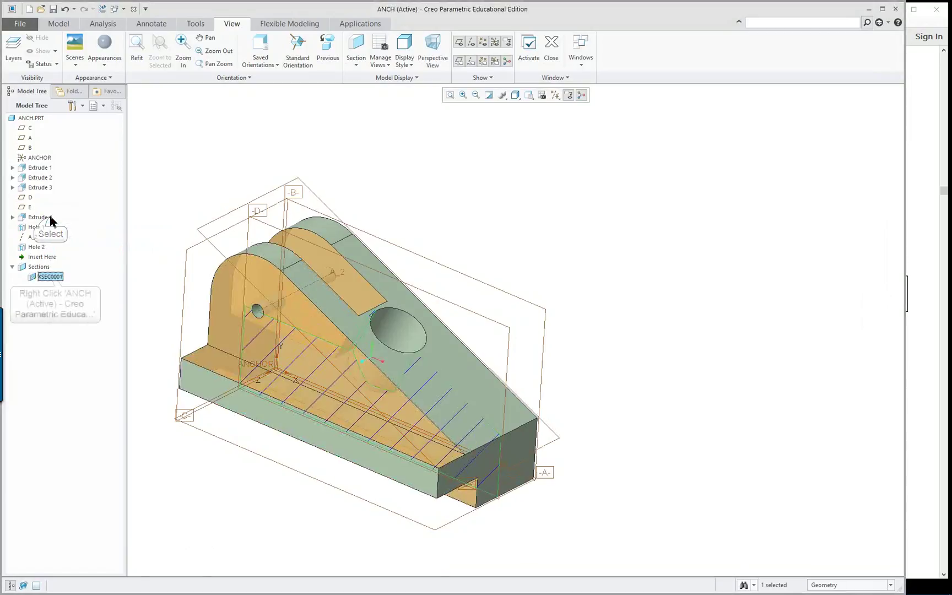
- Edit the section's hatching, preview the Clay and Steel library patterns, and choose the Iron pattern
right_click(49, 279)
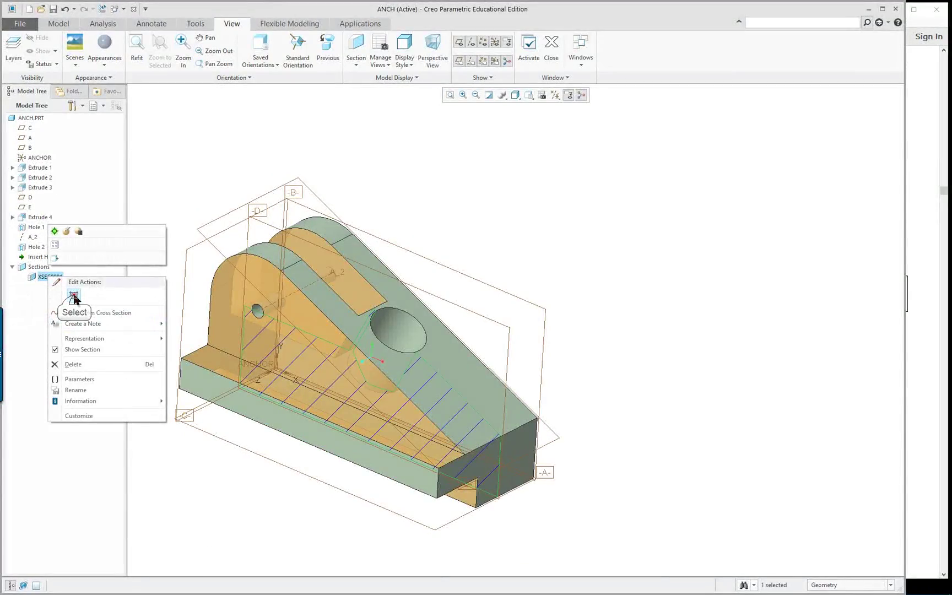
click(74, 297)
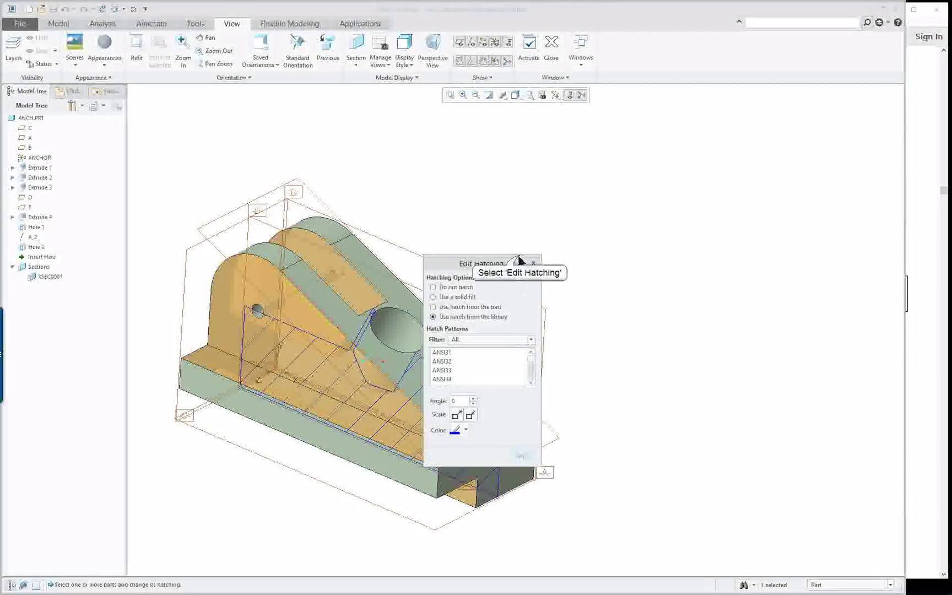
mouse_move(527, 255)
mouse_down()
mouse_move(560, 146)
mouse_move(692, 159)
mouse_up()
click(457, 317)
scroll(642, 333, down, 5)
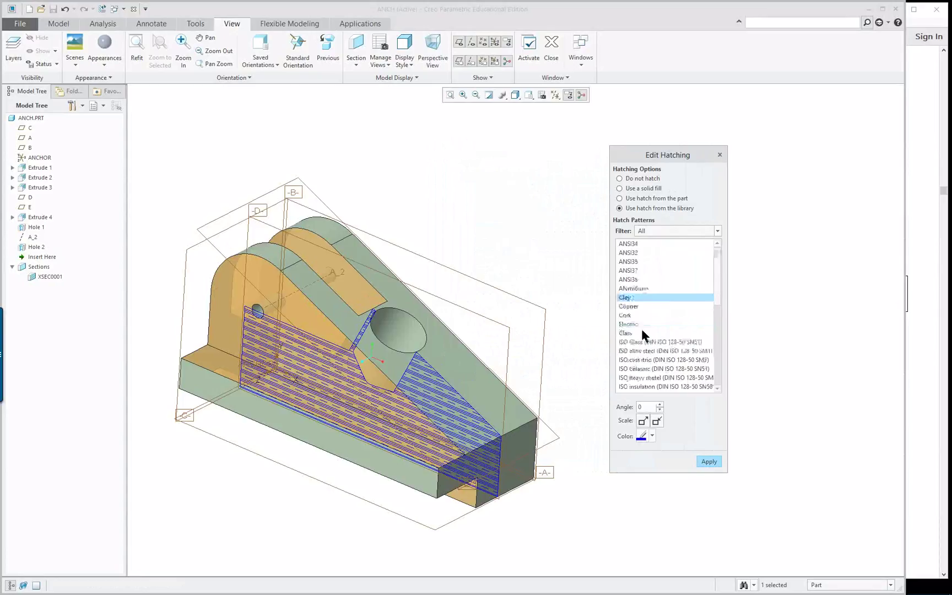
scroll(629, 346, down, 5)
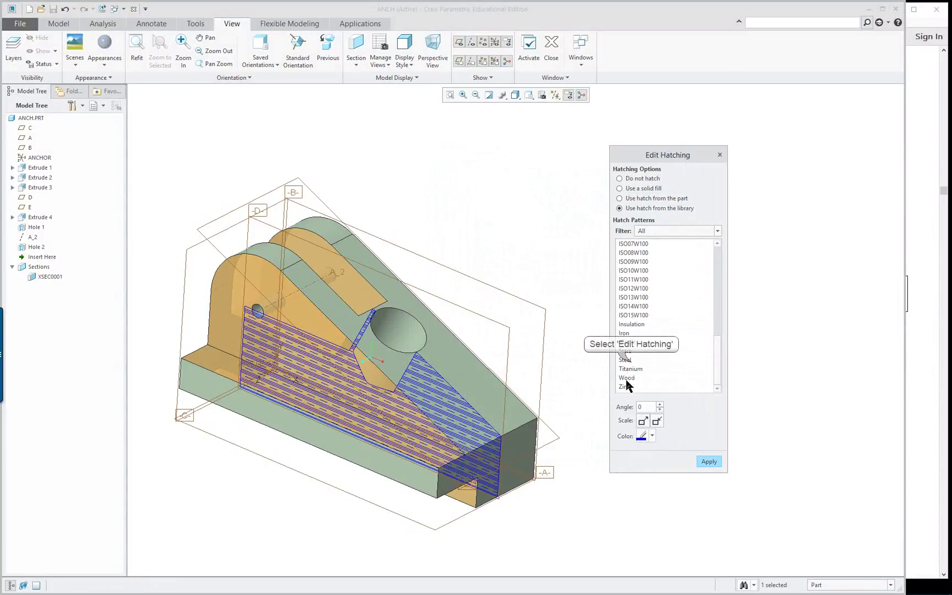
click(631, 360)
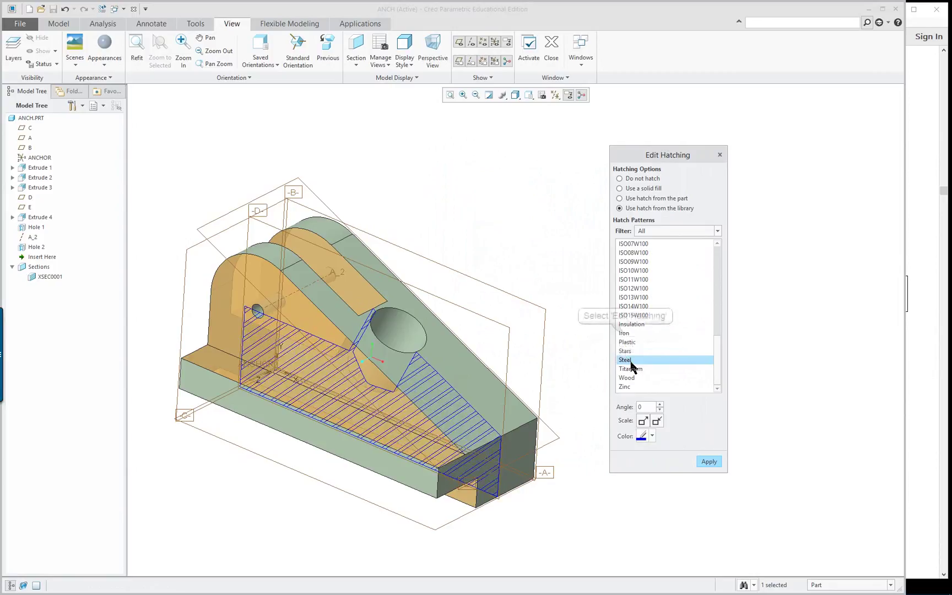
click(625, 333)
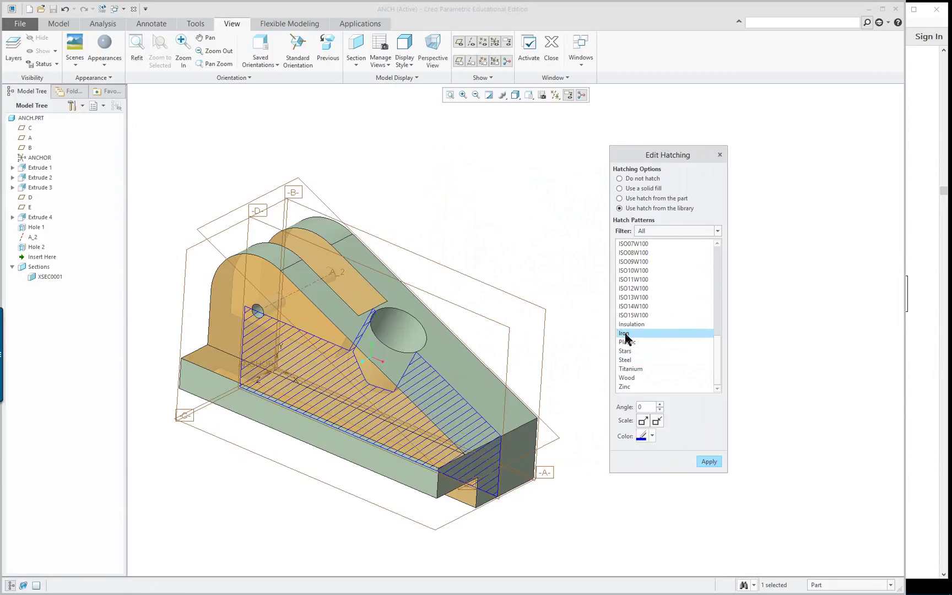
- Try a denser scale for the Iron hatching, and enlarge it to a wider line spacing
click(657, 421)
click(643, 421)
click(644, 421)
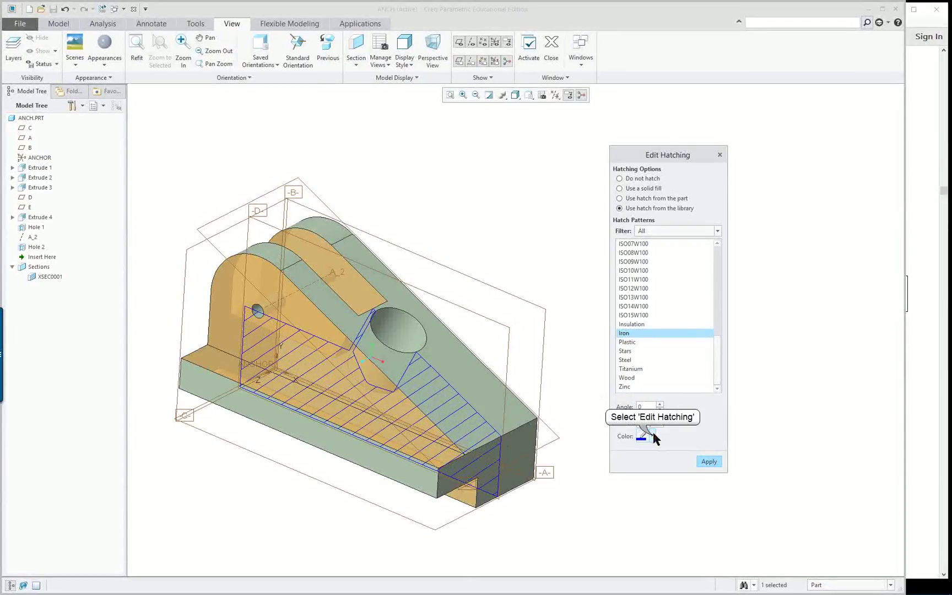
- Try red for the hatch lines, change them to blue, apply the hatching, and close the hatching settings
click(652, 435)
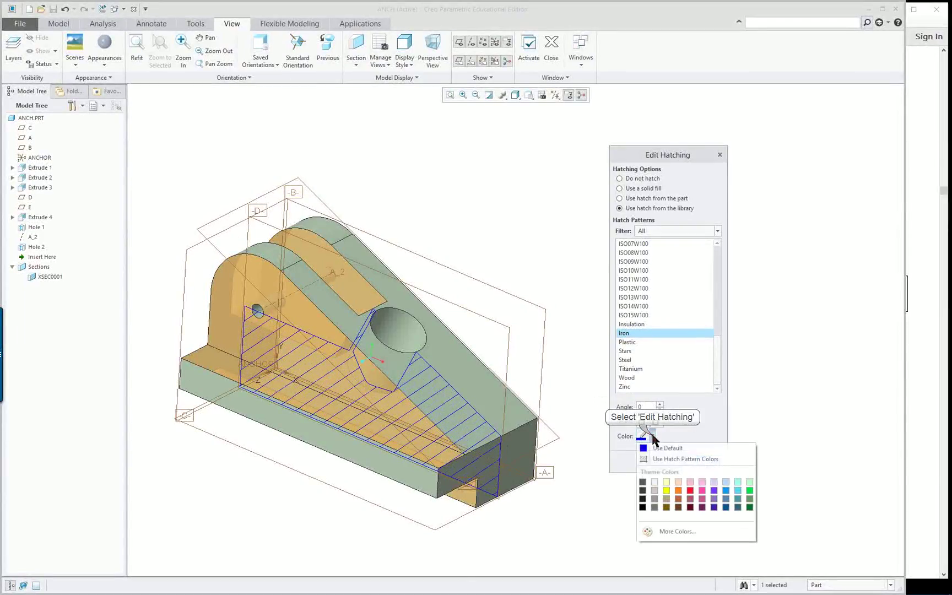
click(691, 493)
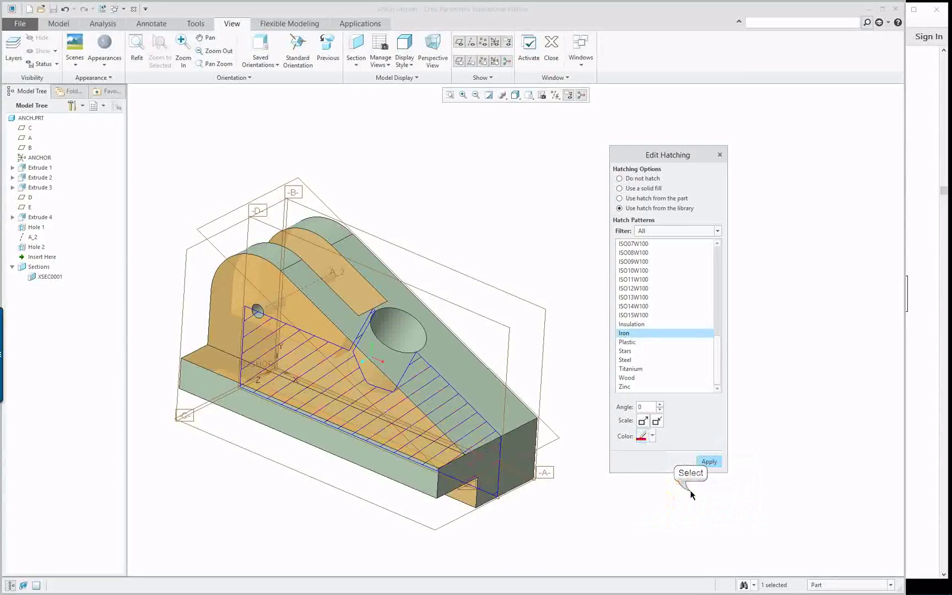
click(652, 435)
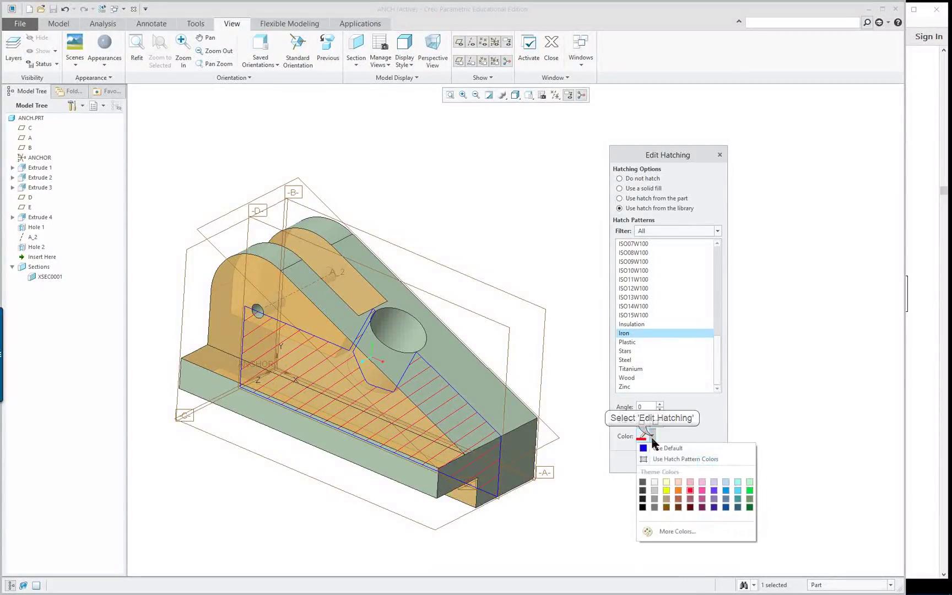
click(725, 492)
click(708, 461)
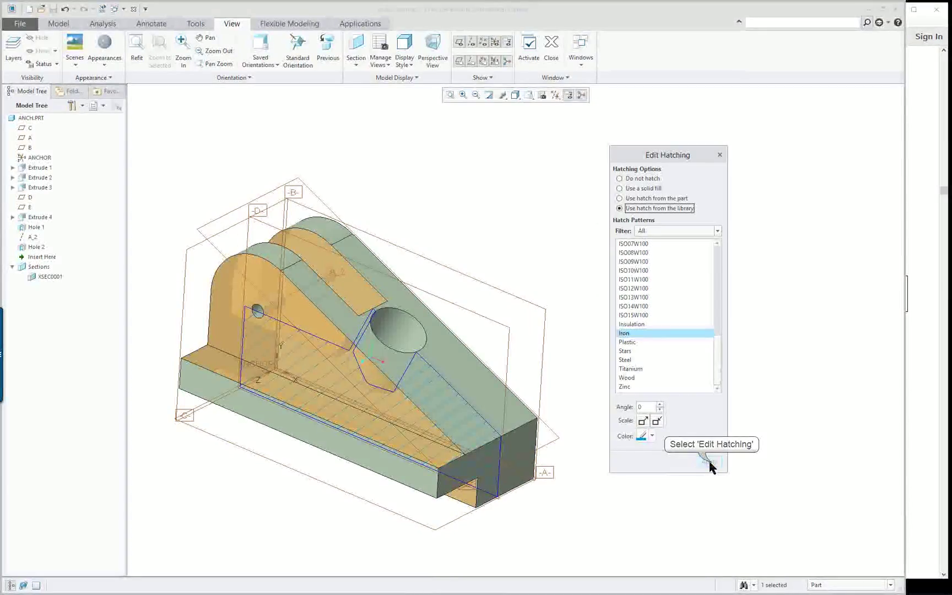
click(720, 155)
middle_drag(625, 397, 741, 416)
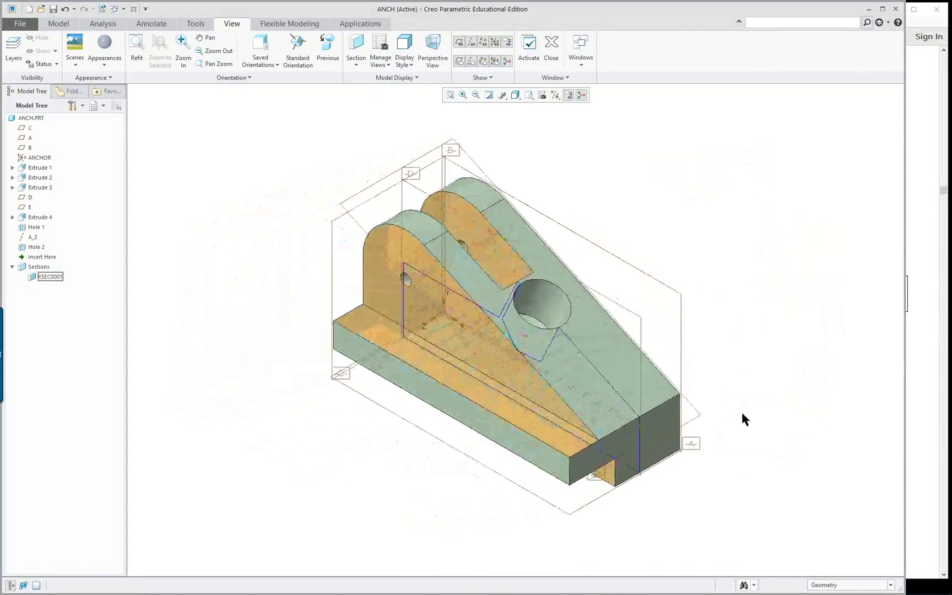
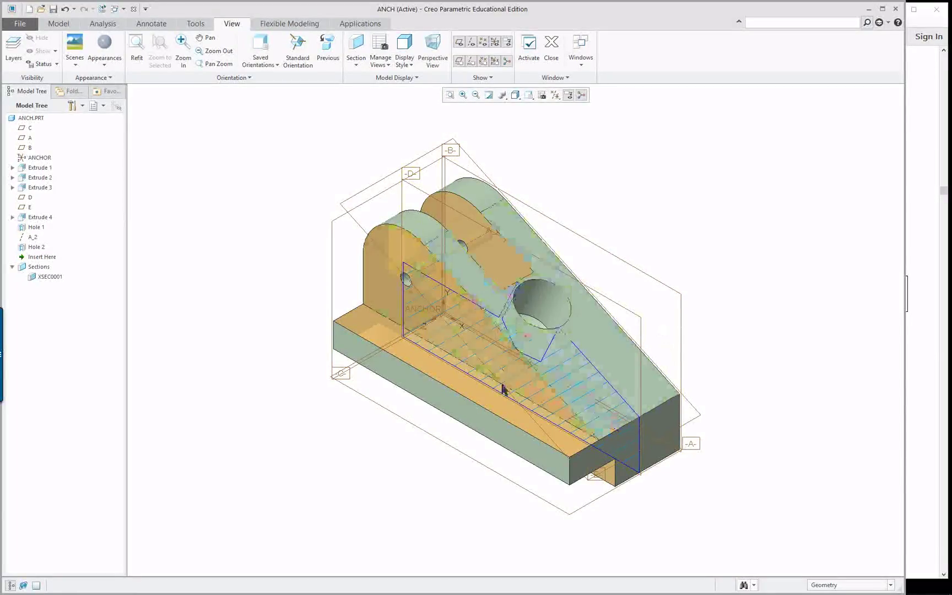
- Set the overall length dimension of the base extrusion, Extrude 1, to 7
double_click(381, 278)
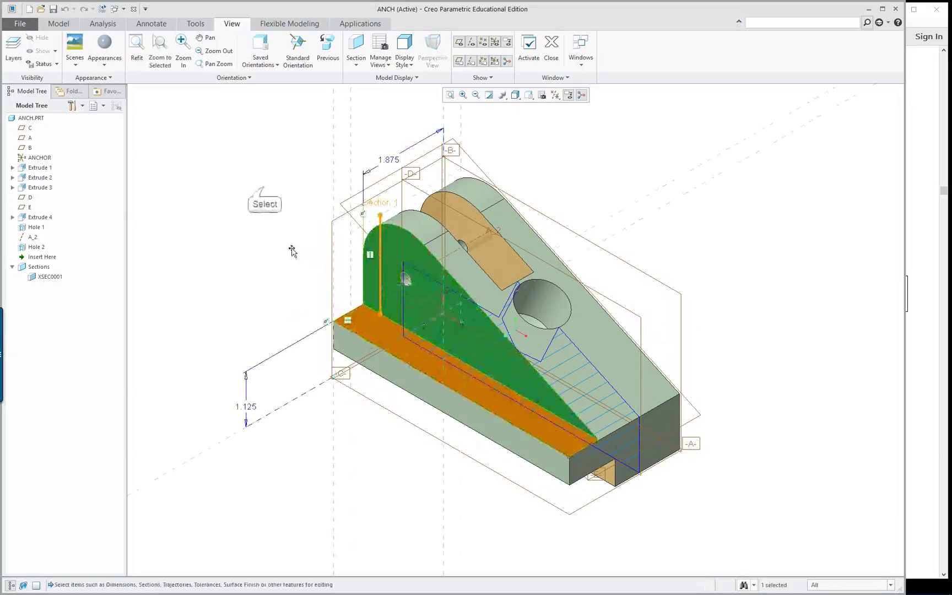
click(265, 191)
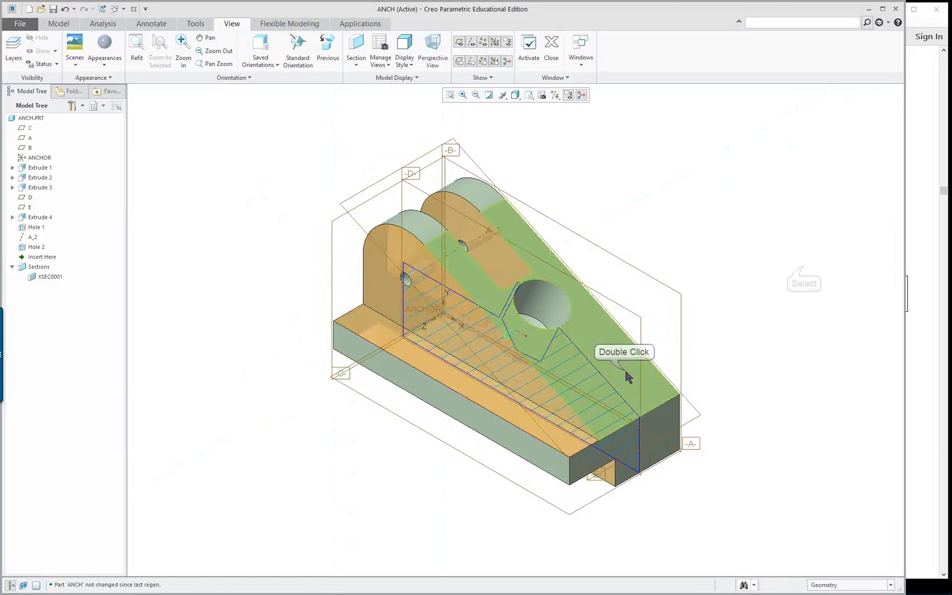
double_click(624, 343)
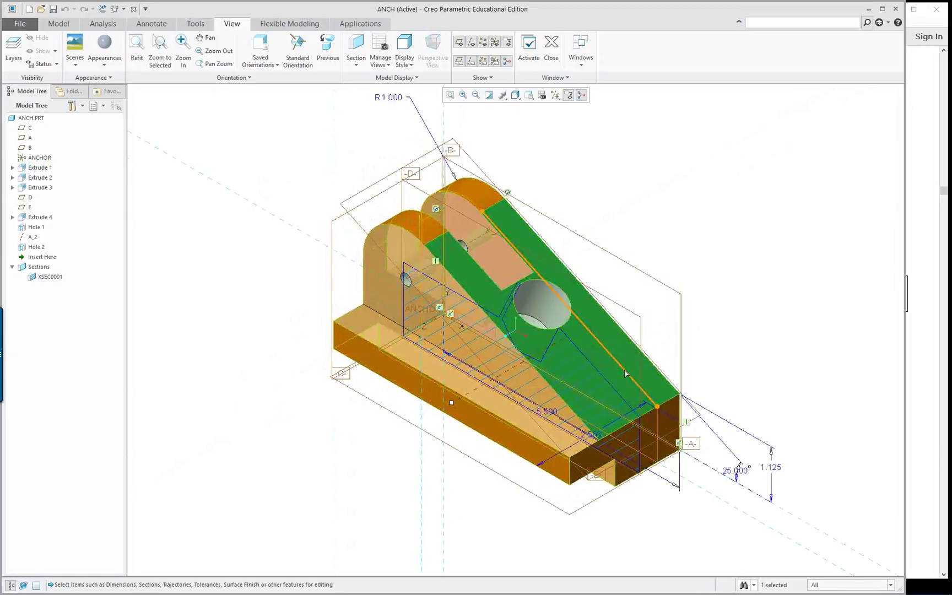
double_click(546, 412)
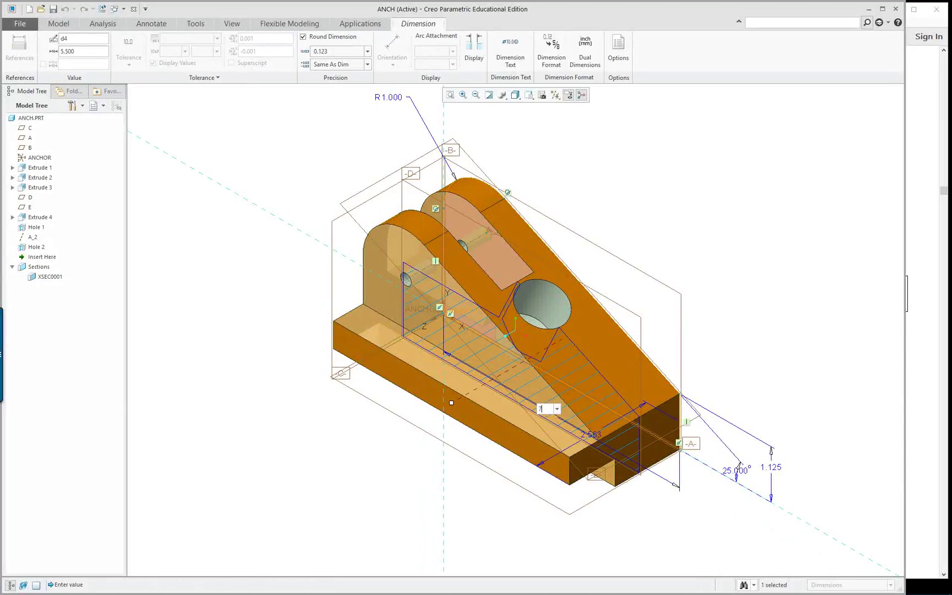
text(7)
key(Return)
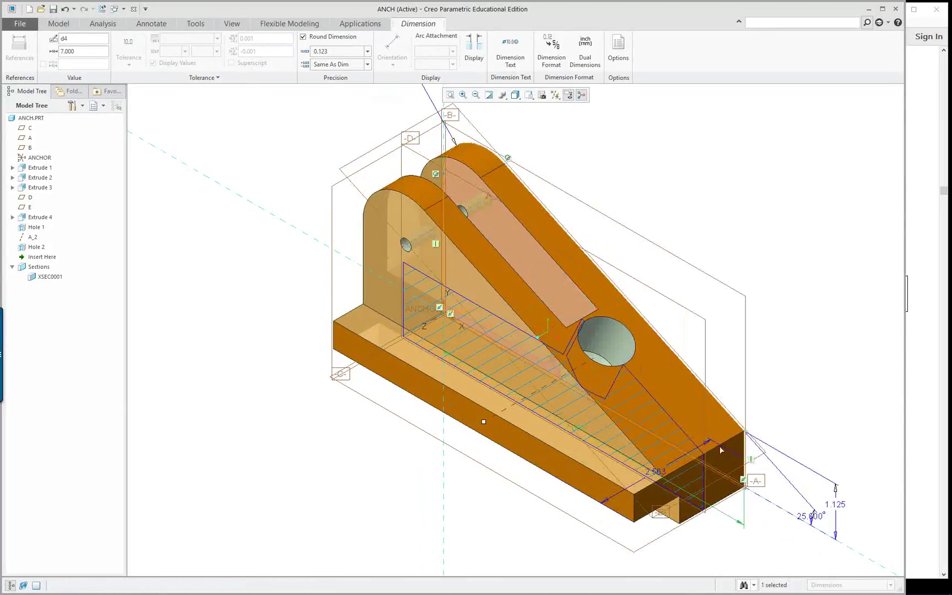
- Set the depth of the base extrusion, Extrude 1, to 5 and regenerate the part
double_click(660, 472)
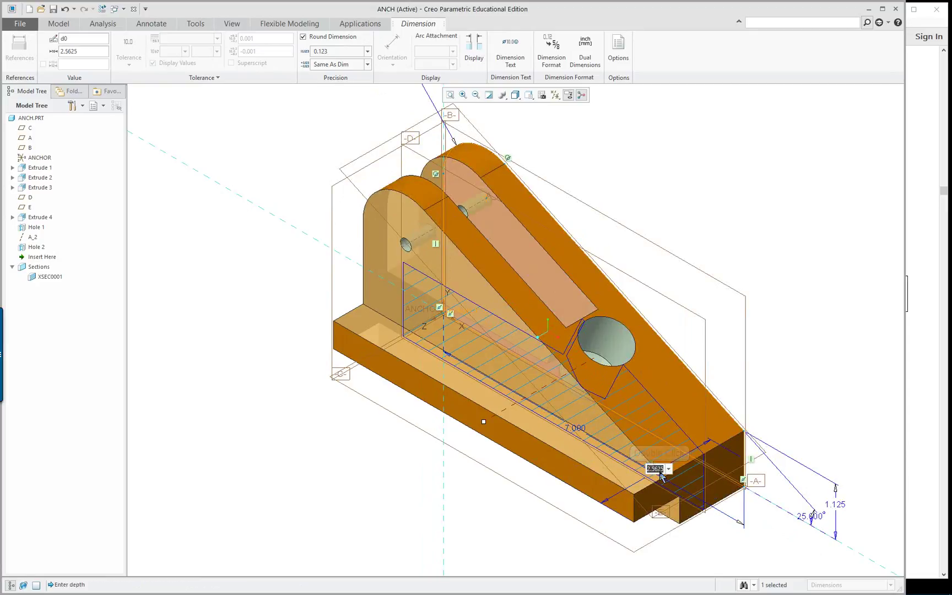
text(5)
key(Return)
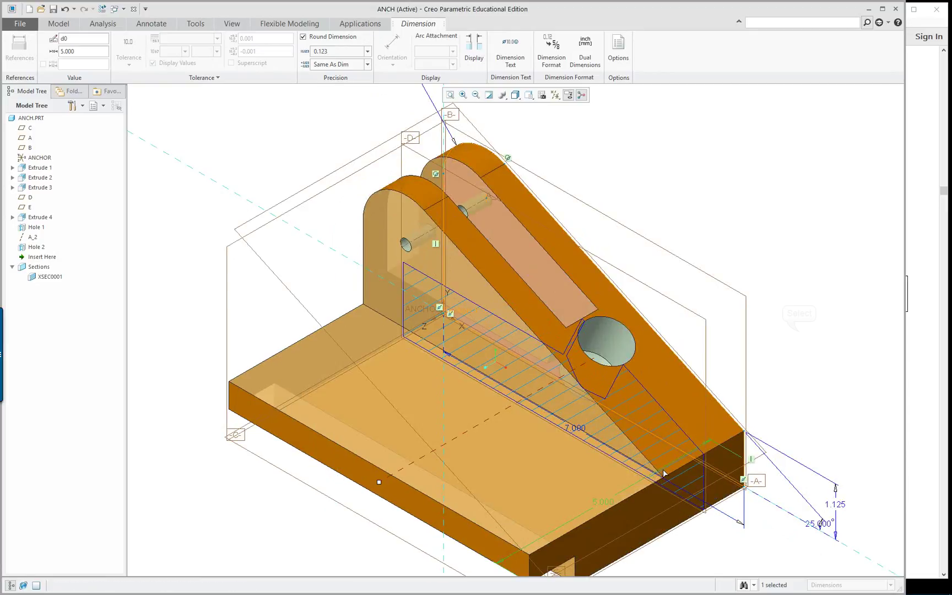
click(797, 330)
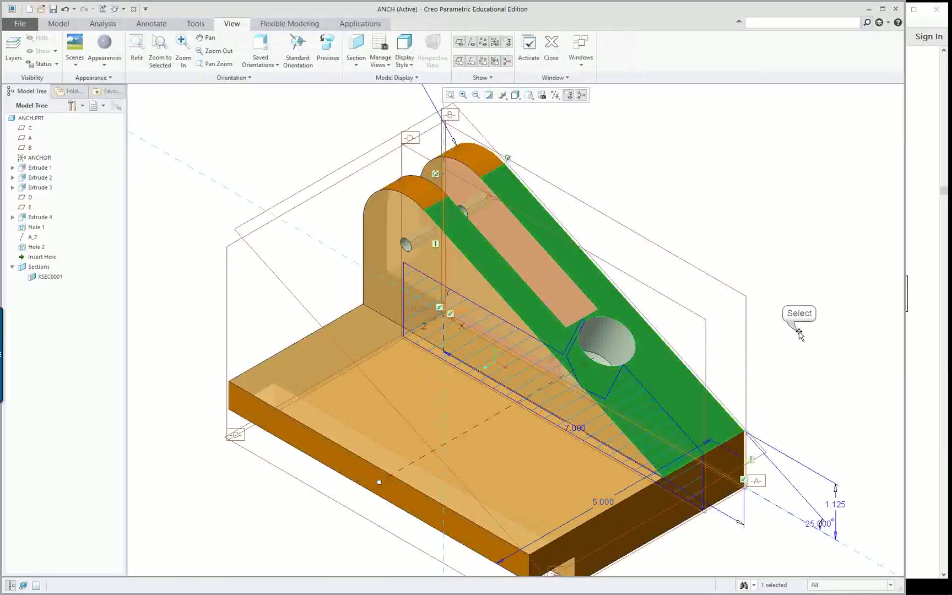
click(797, 333)
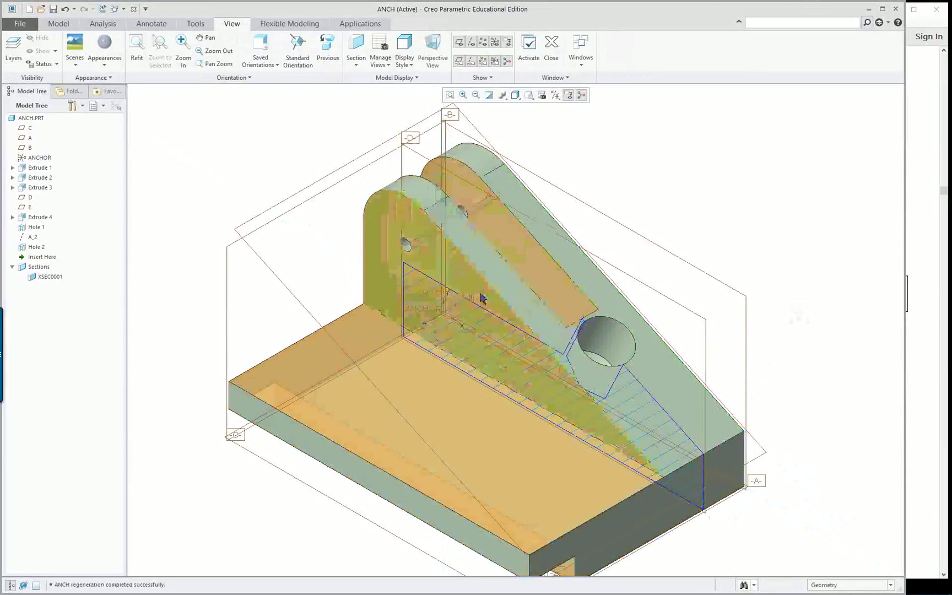
- Set the distance from datum plane B to the vertical face of the Extrude 2 cut to 3.5 and regenerate
double_click(394, 211)
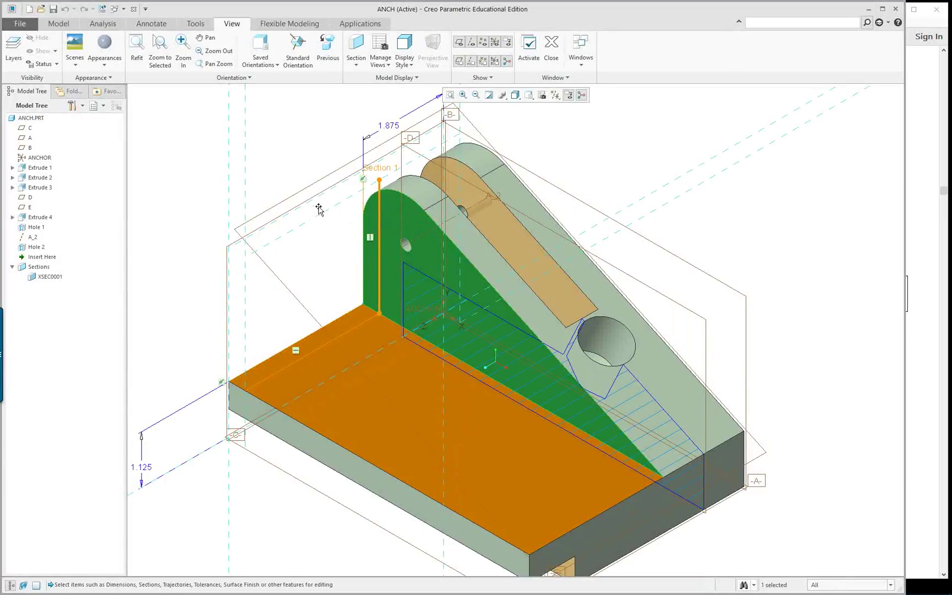
double_click(392, 126)
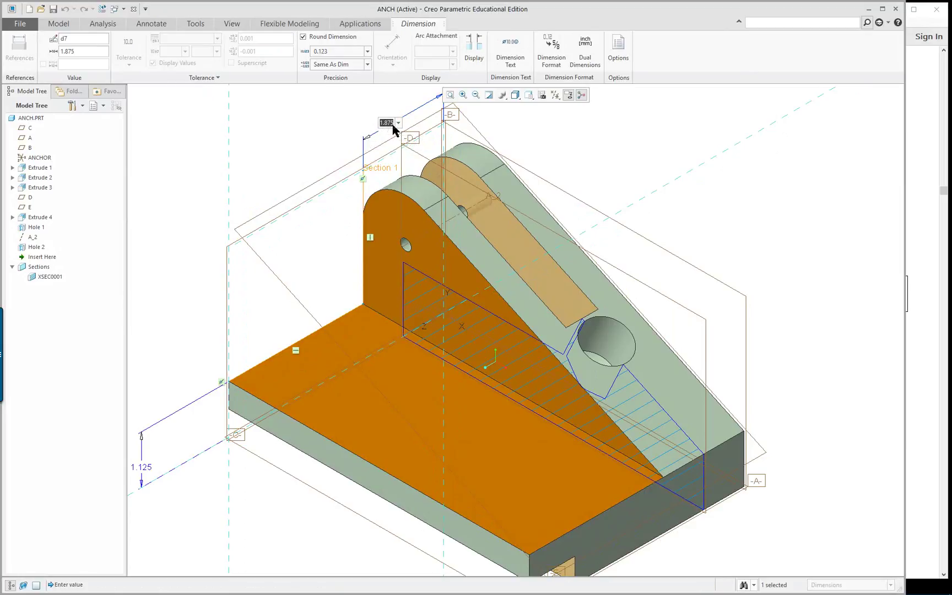
text(3.5)
key(Return)
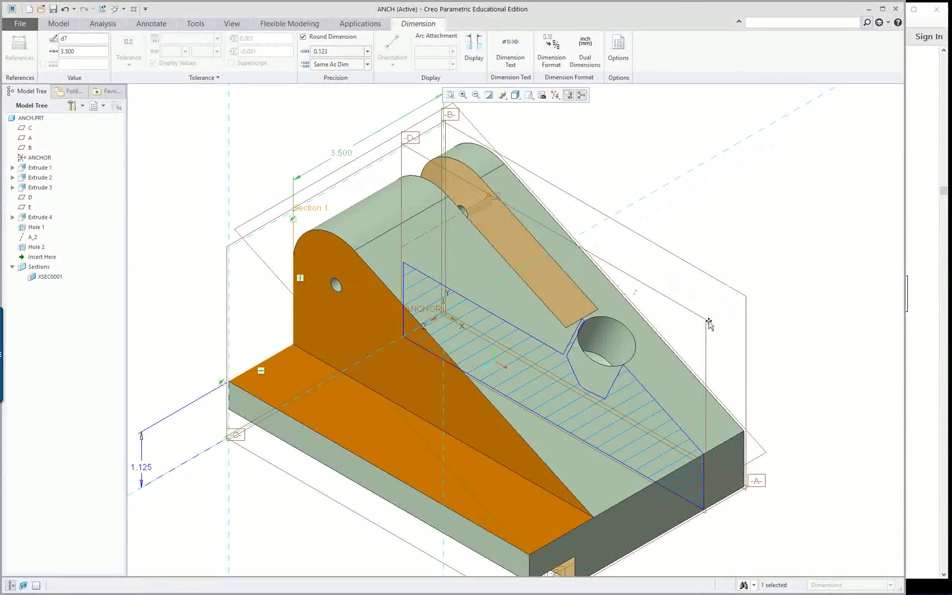
click(234, 165)
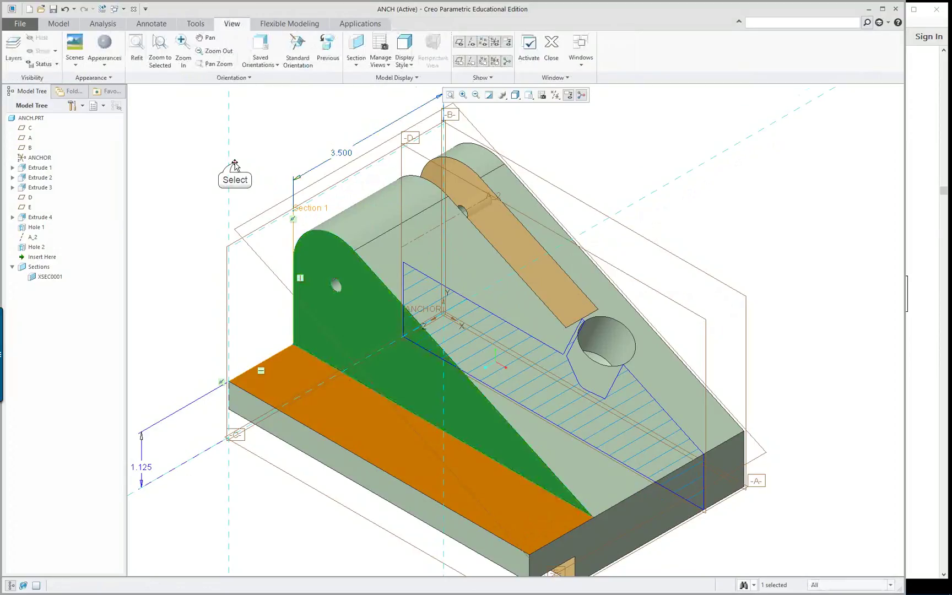
click(763, 332)
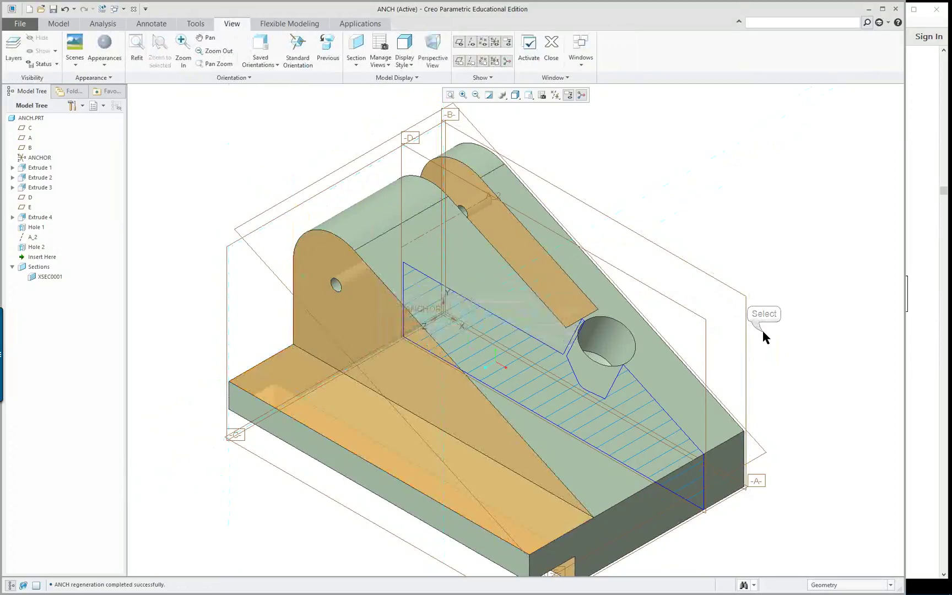
- Check the offset dimension of datum plane D and the Extrude 2 cut's distance from datum plane B
middle_drag(742, 355, 462, 181)
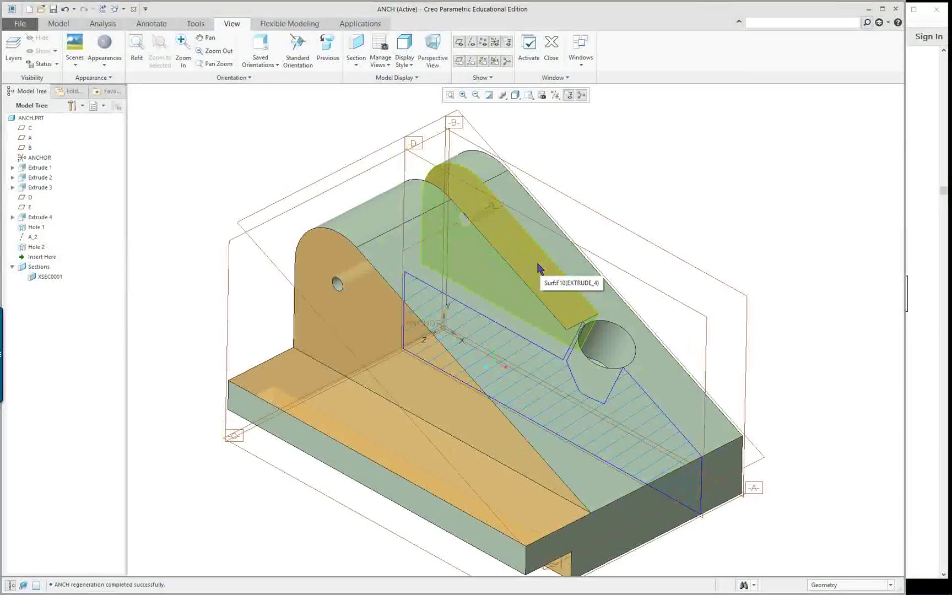
double_click(624, 274)
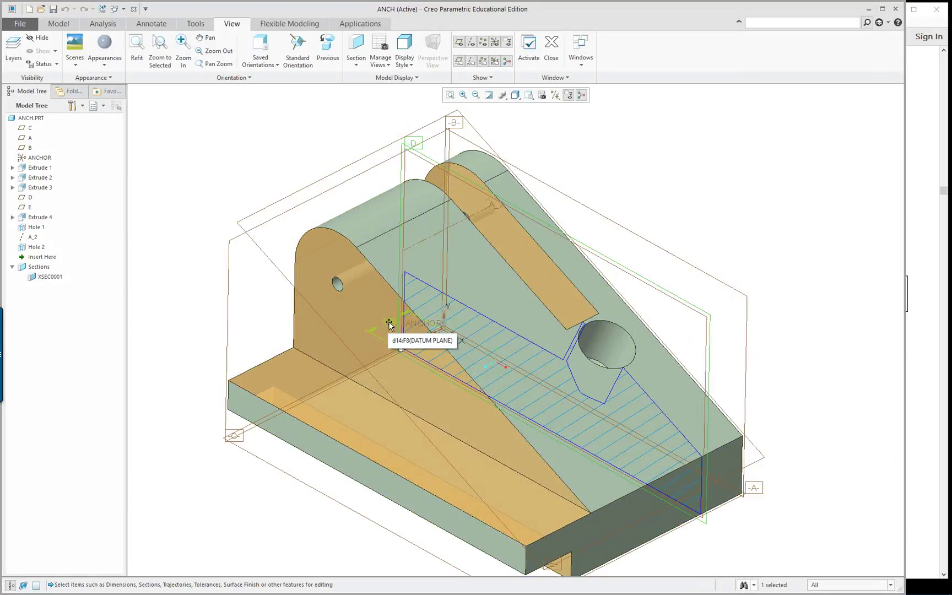
click(241, 142)
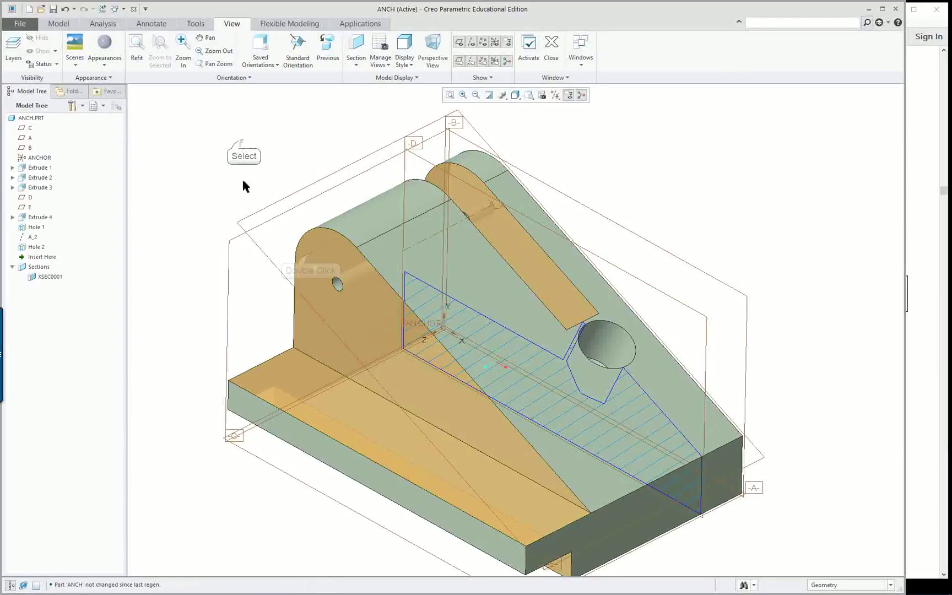
double_click(311, 257)
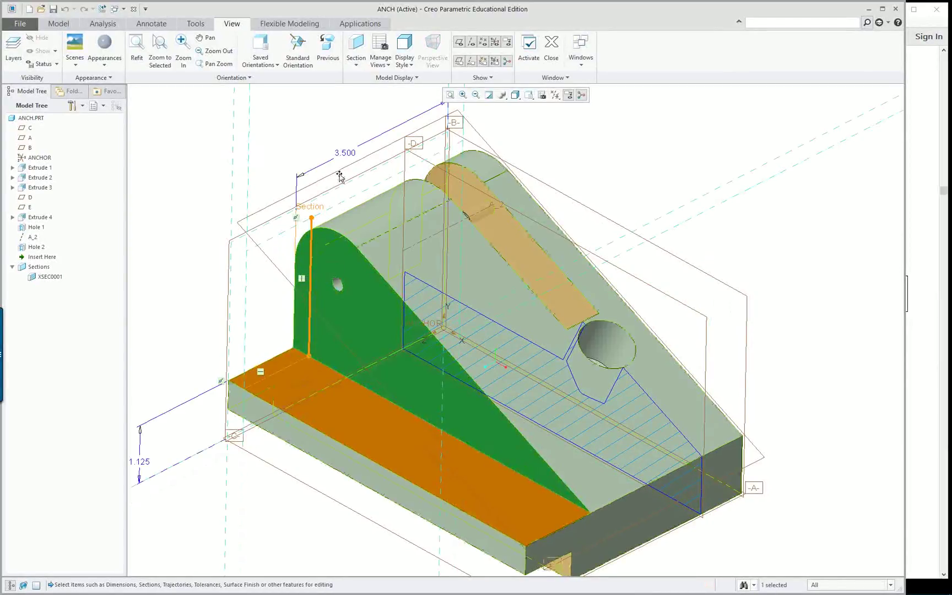
click(346, 154)
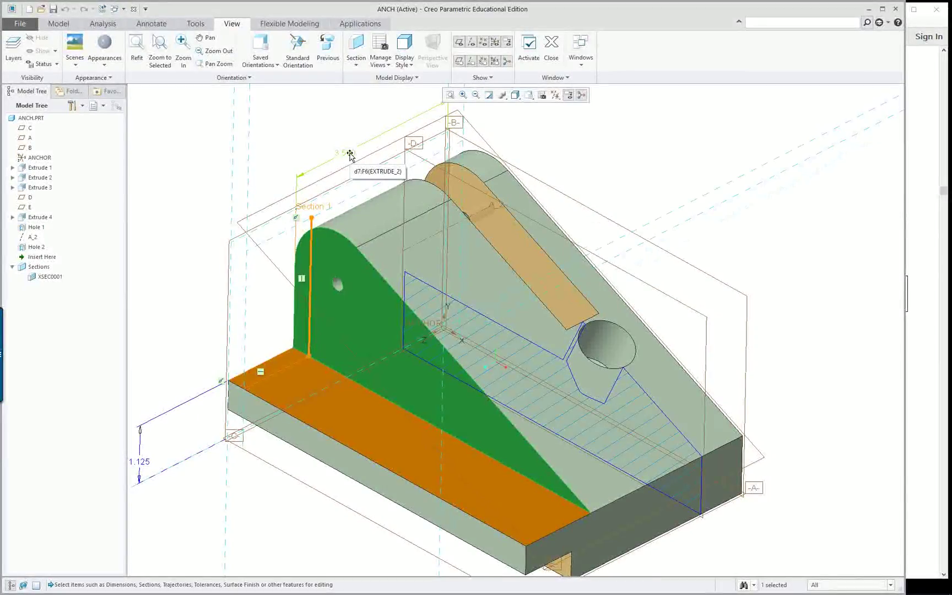
click(276, 134)
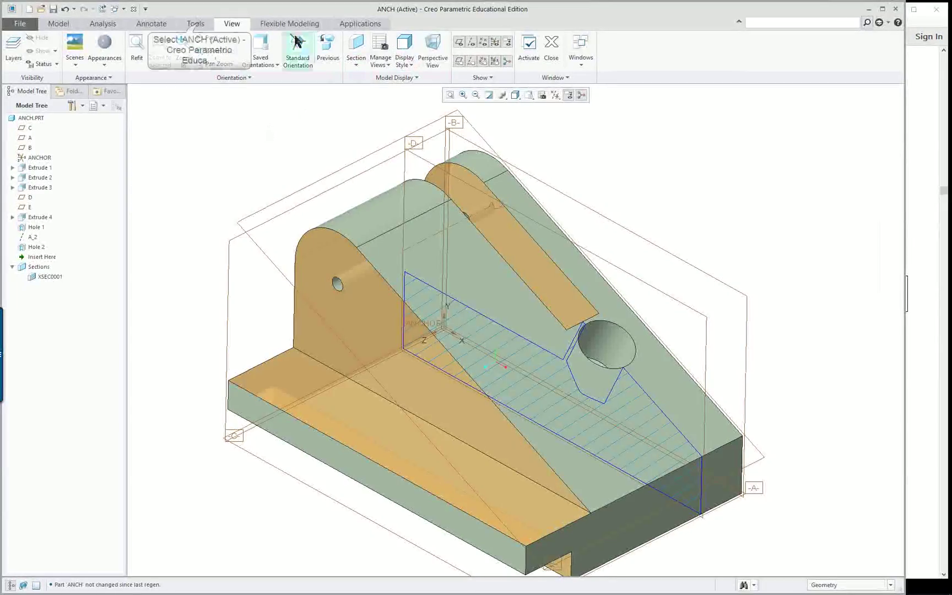
- Open the part's relations and display the symbolic dimensions of the Extrude 2 cut and datum plane D
click(194, 24)
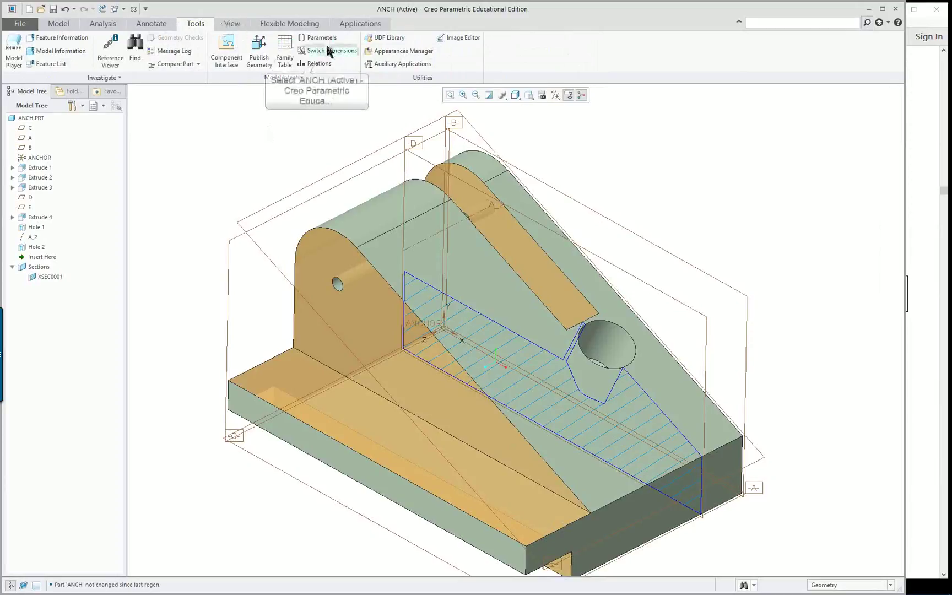
click(315, 64)
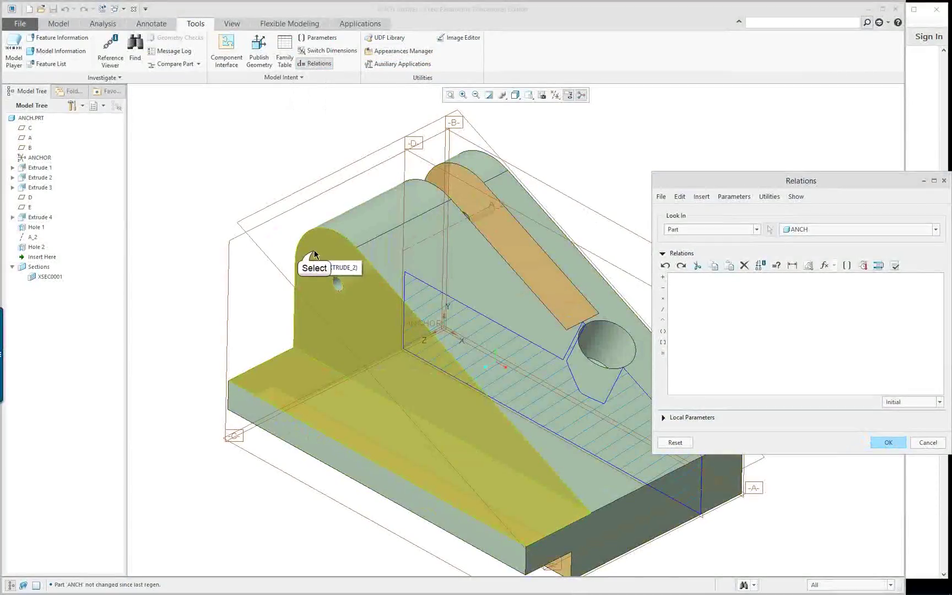
click(315, 255)
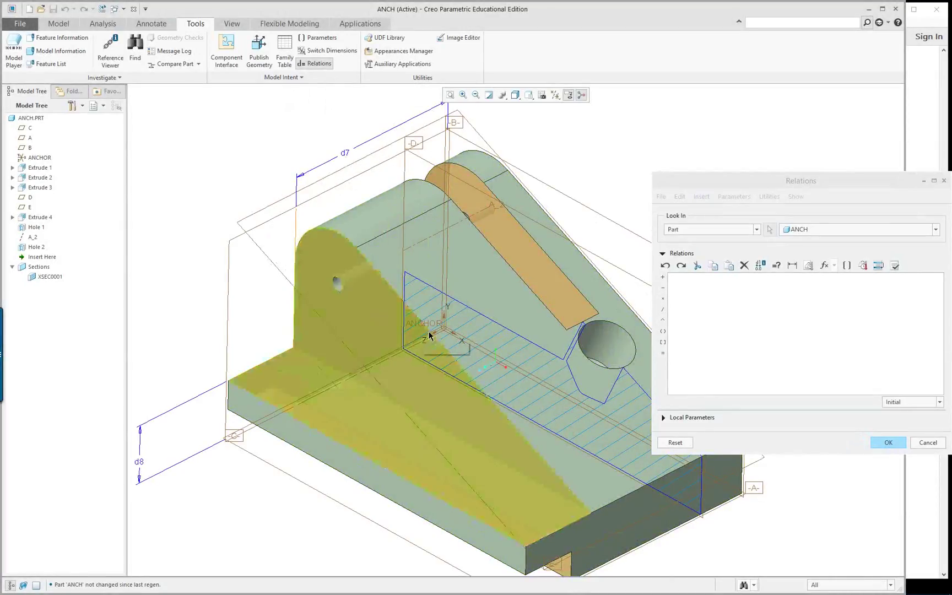
click(420, 163)
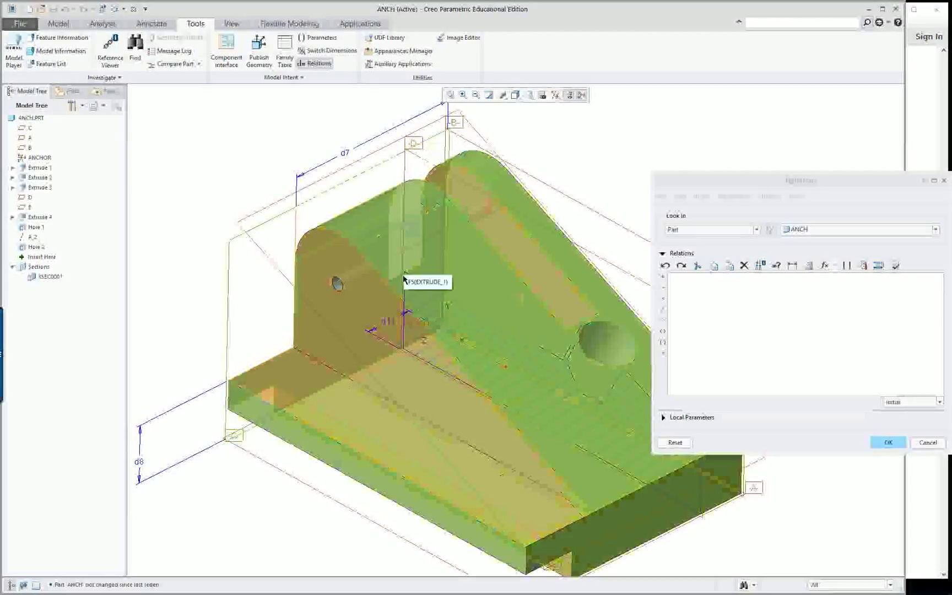
- Write the relation d14=d7/2 so datum plane D's offset is half the Extrude 2 cut's distance
click(389, 324)
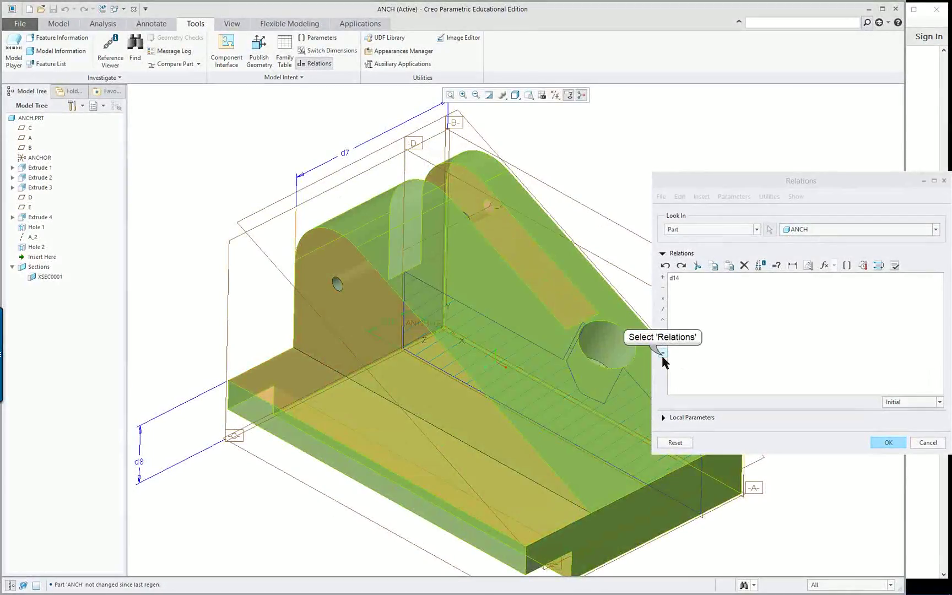
click(663, 352)
click(344, 159)
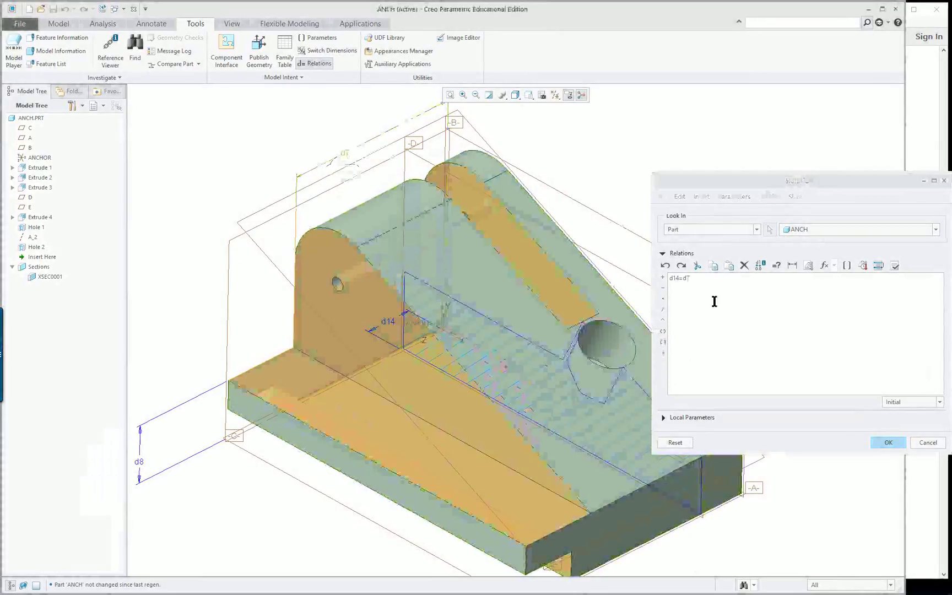
click(662, 309)
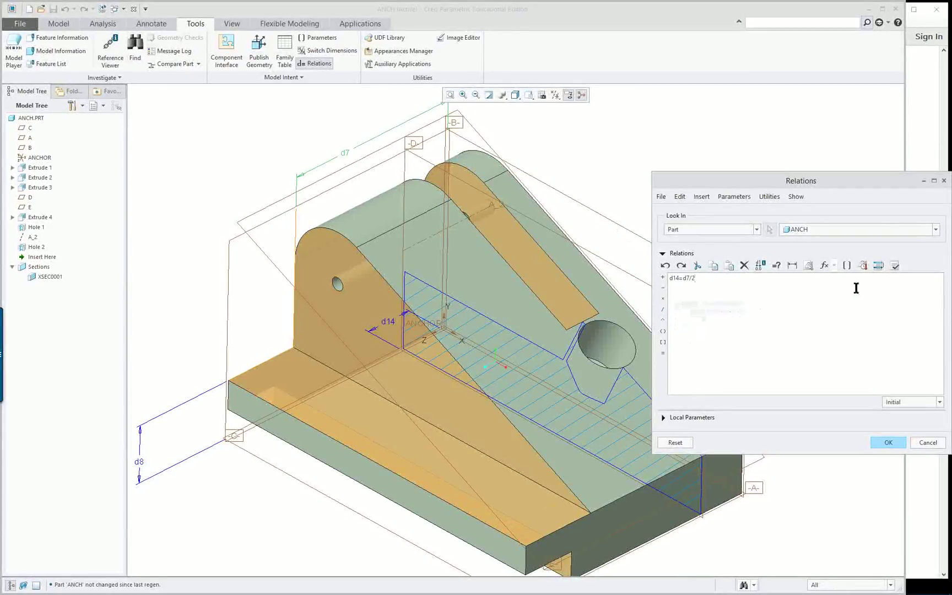
- Verify the relation, then accept it and close the relations editor
click(893, 267)
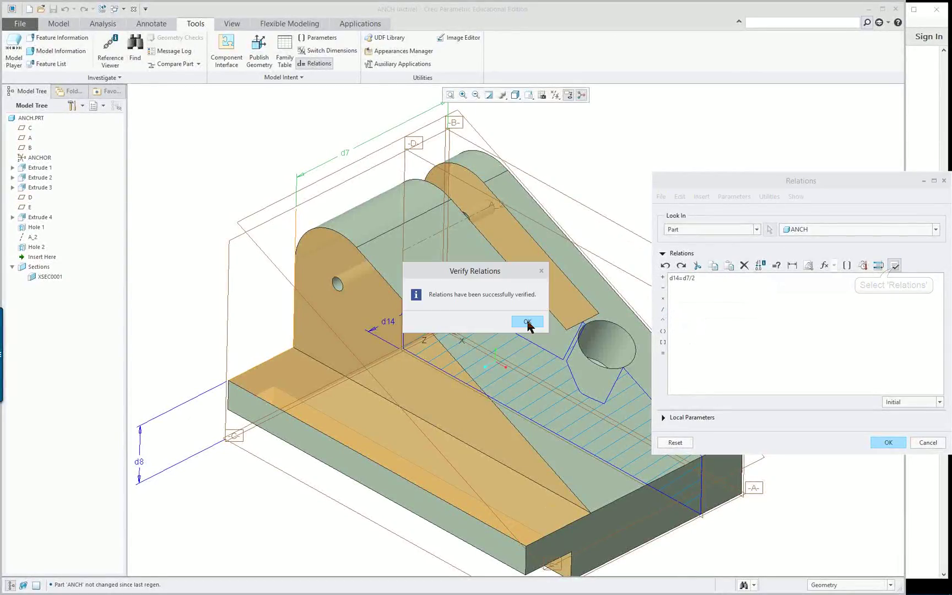
click(527, 321)
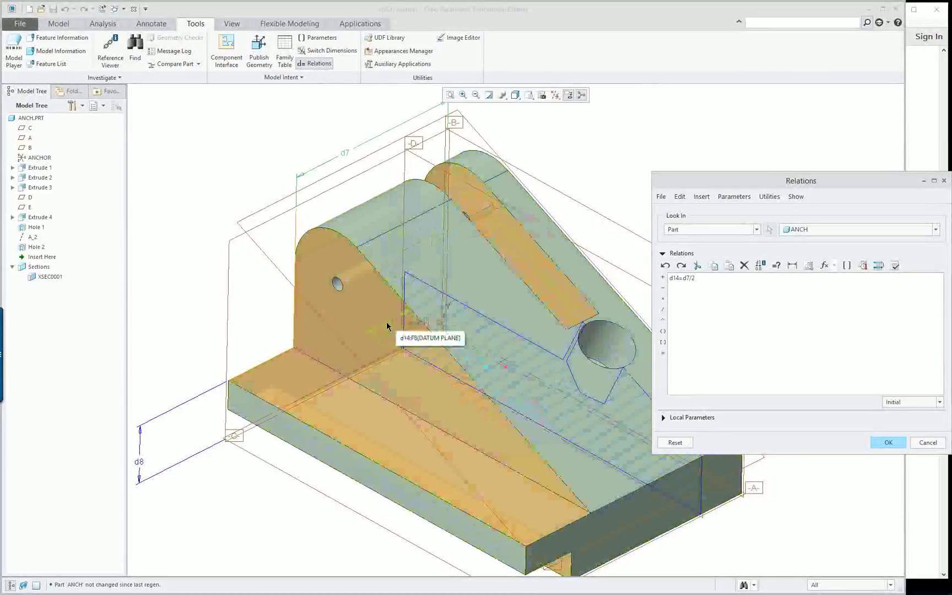
click(386, 324)
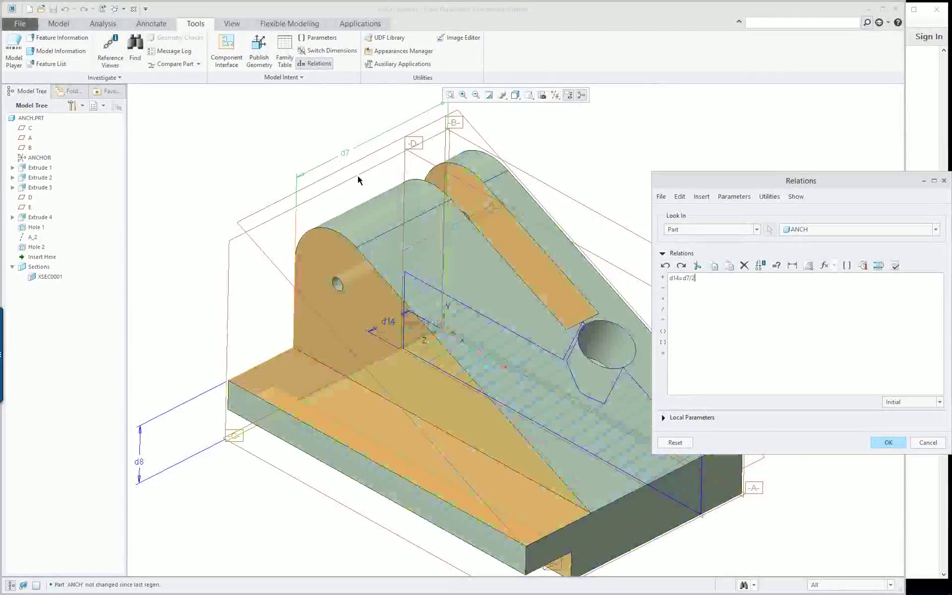
click(889, 443)
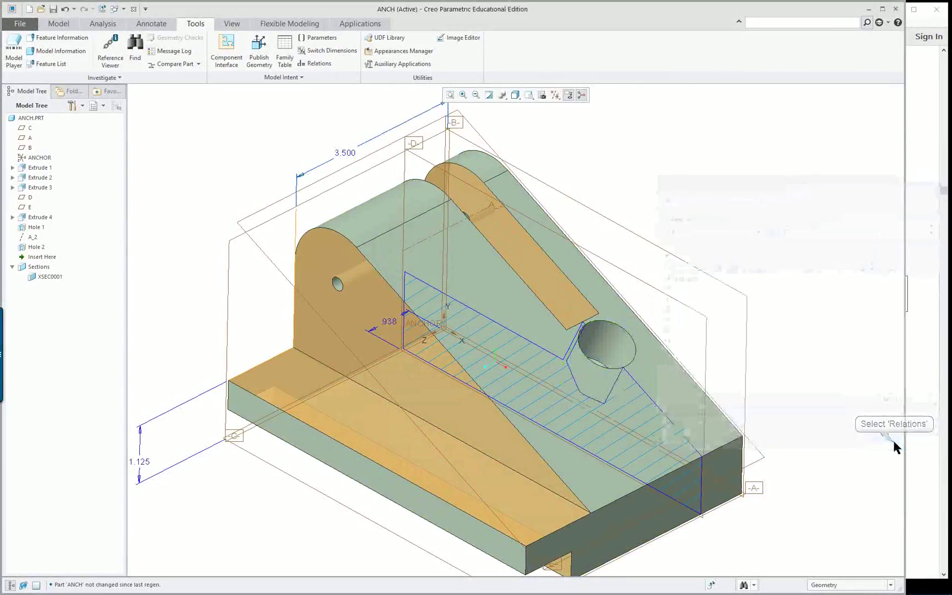
- Regenerate the part to apply the relation, and inspect the updated position of datum plane D
right_click(196, 175)
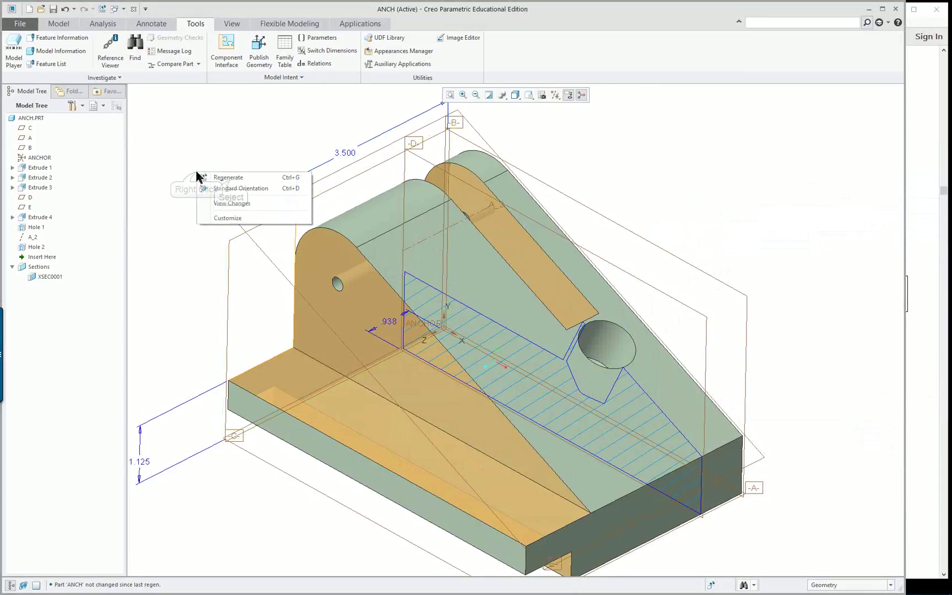
click(230, 182)
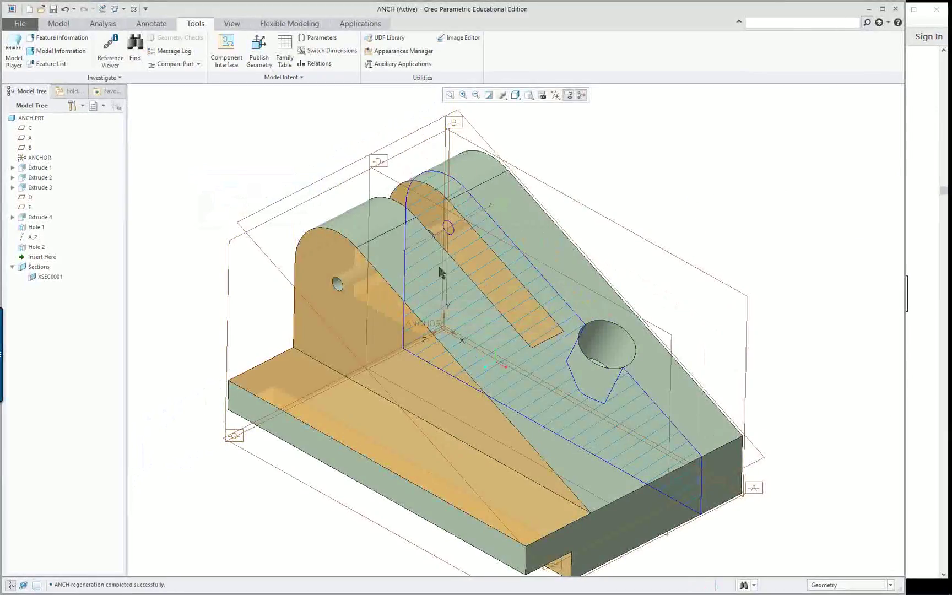
mouse_move(440, 270)
middle_down()
mouse_move(484, 353)
mouse_move(475, 370)
mouse_move(510, 286)
mouse_move(524, 274)
mouse_move(499, 311)
middle_up()
scroll(500, 311, up, 2)
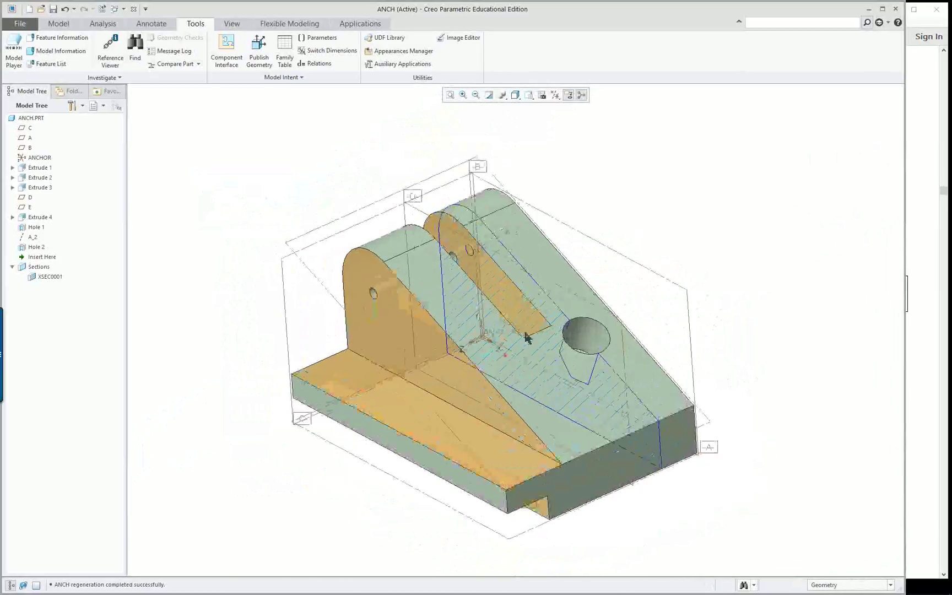
middle_drag(749, 514, 686, 514)
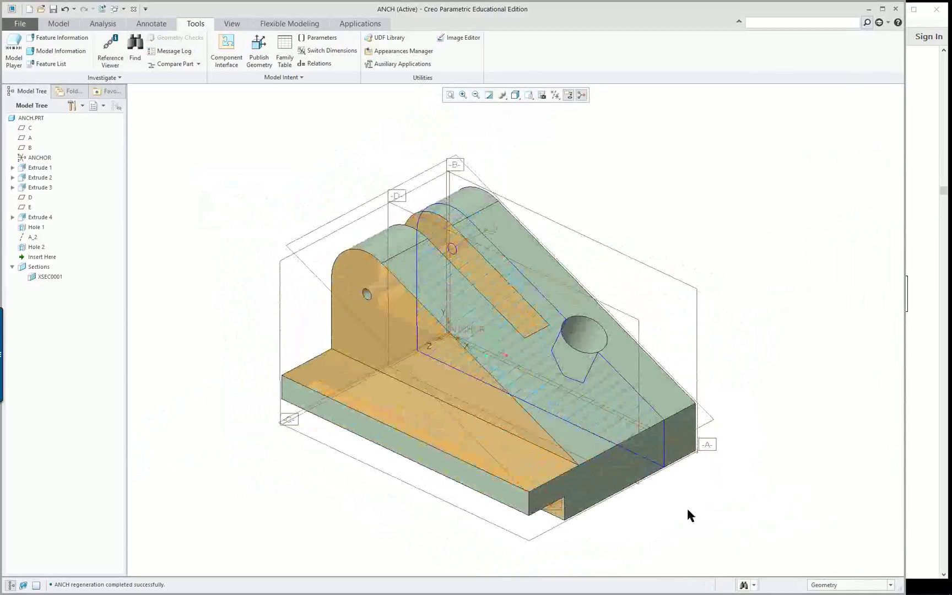
- Set the Extrude 2 cut's distance from datum plane B to 2.5625 and leave dimension editing
double_click(351, 287)
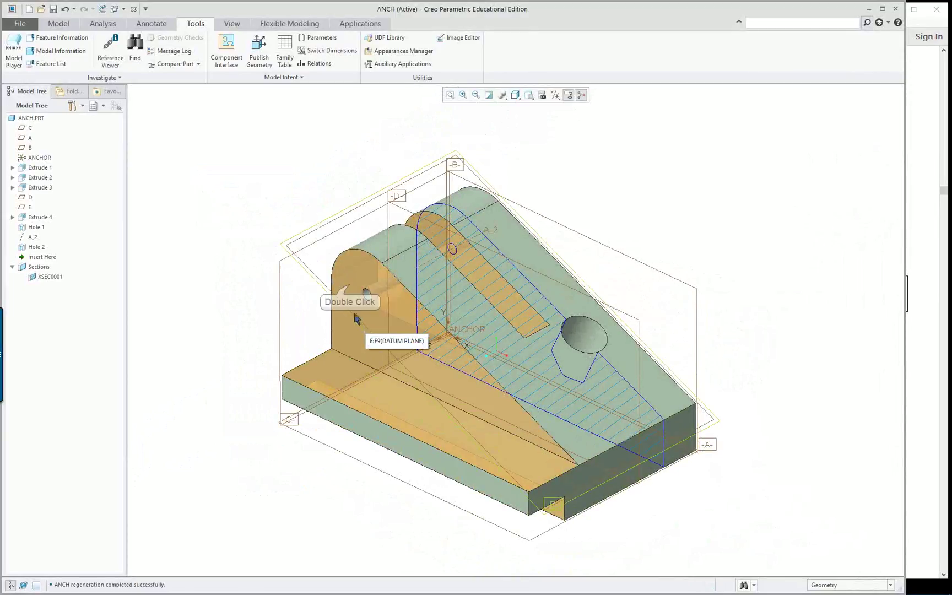
double_click(372, 185)
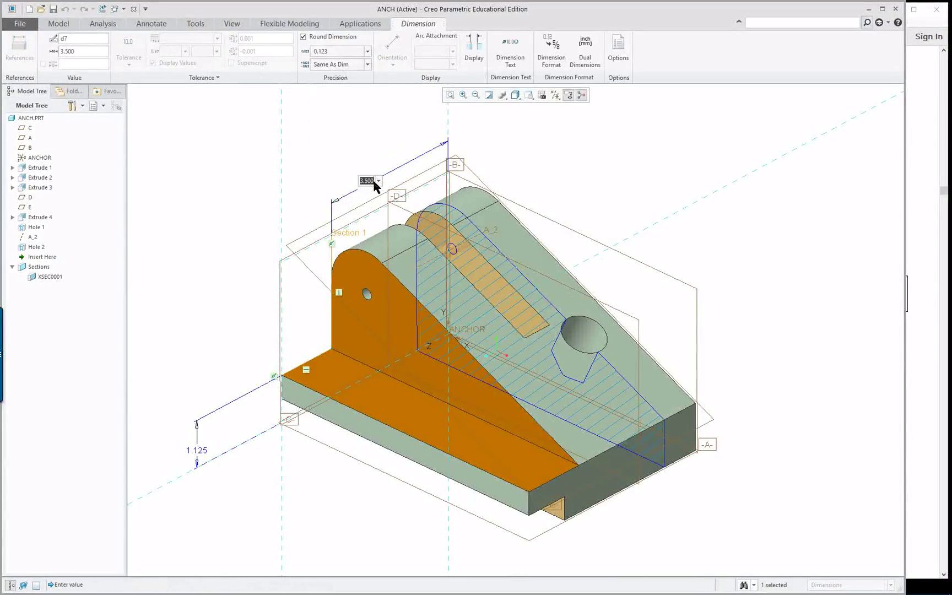
text(2)
text(.12)
text(3)
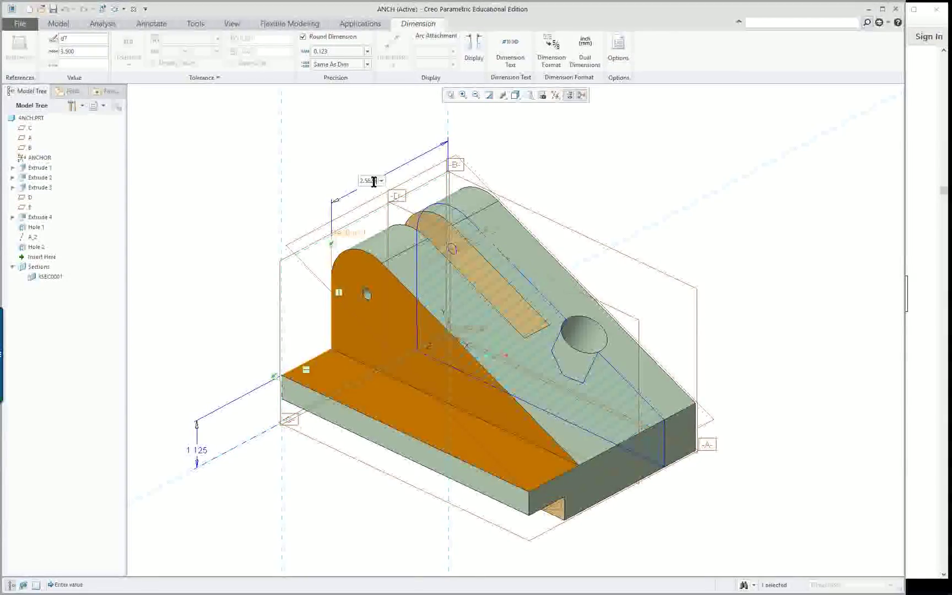
key(Return)
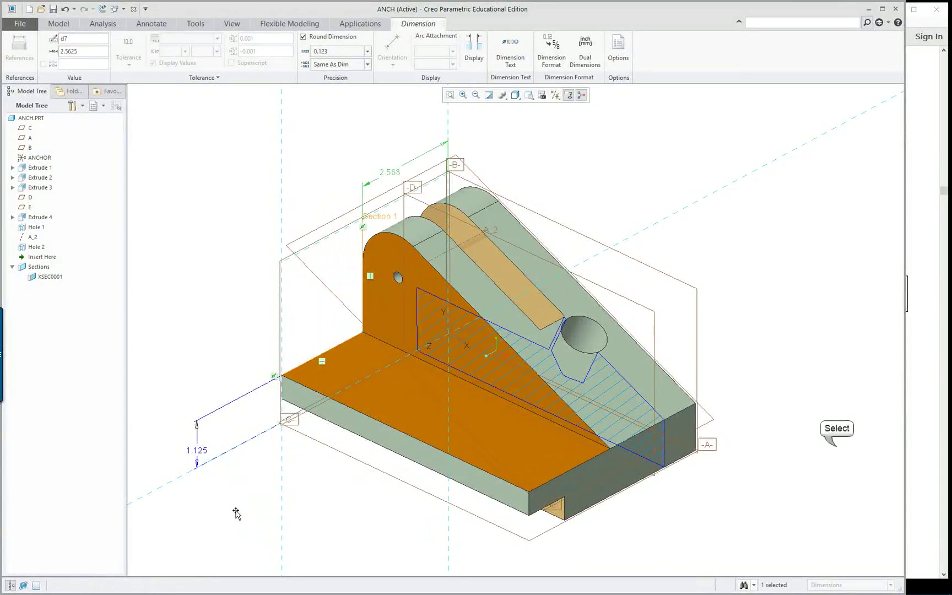
click(769, 447)
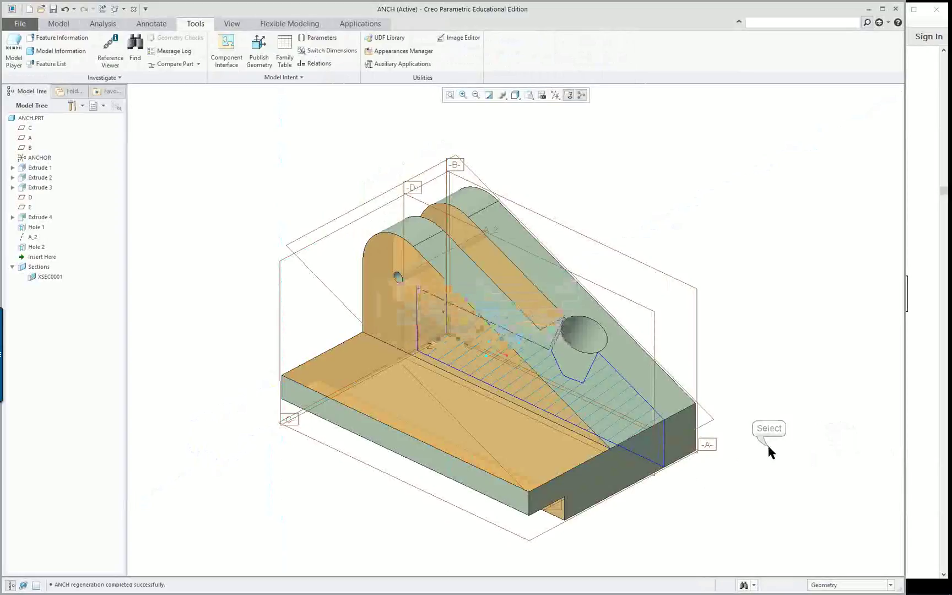
- Set the Extrude 1 body's overall depth to 3.000 and leave dimension editing
double_click(572, 474)
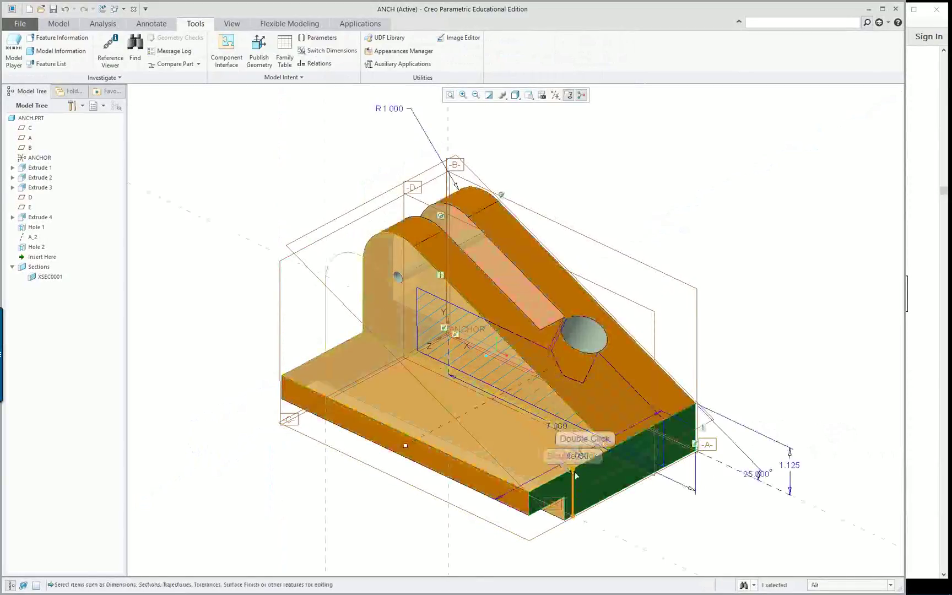
double_click(584, 458)
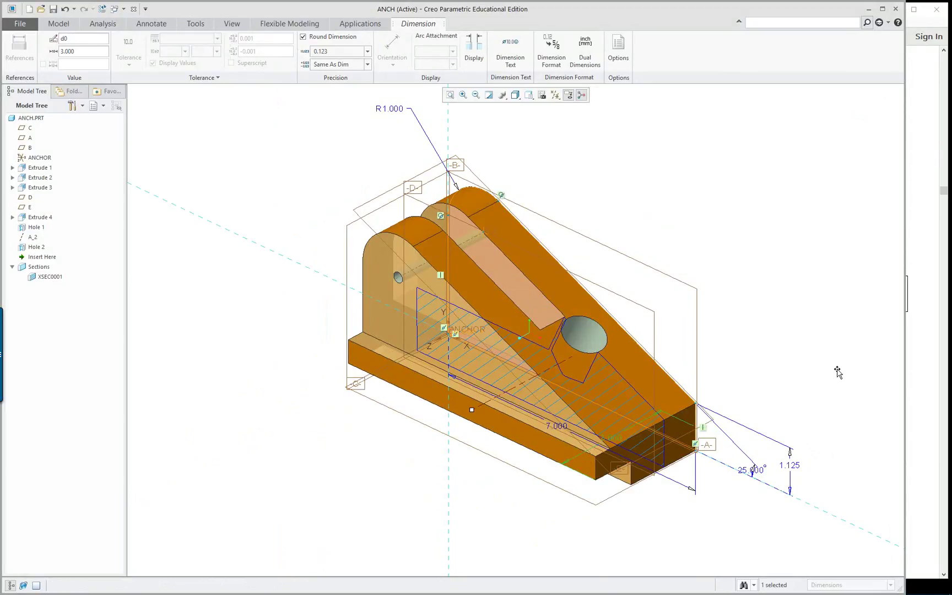
click(377, 264)
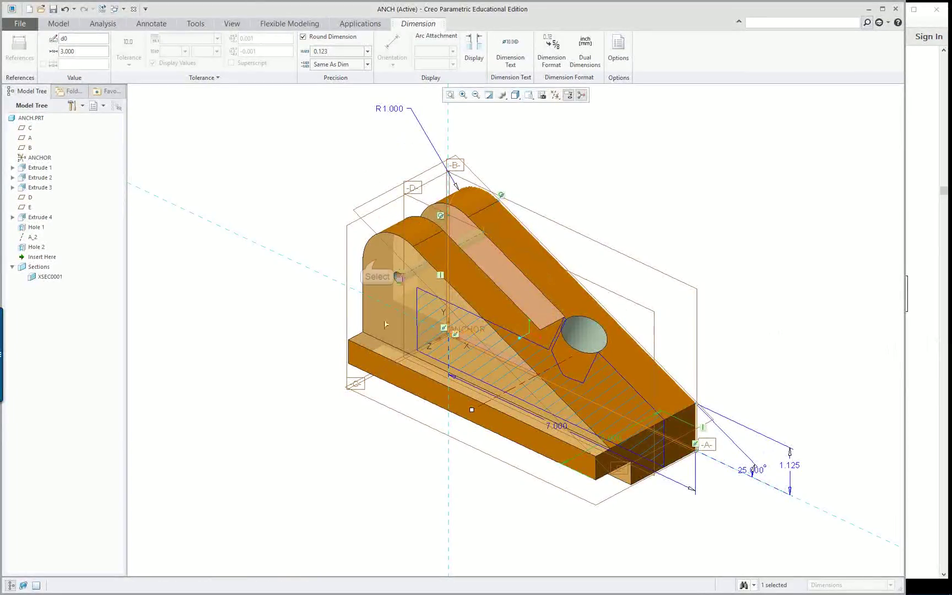
click(257, 207)
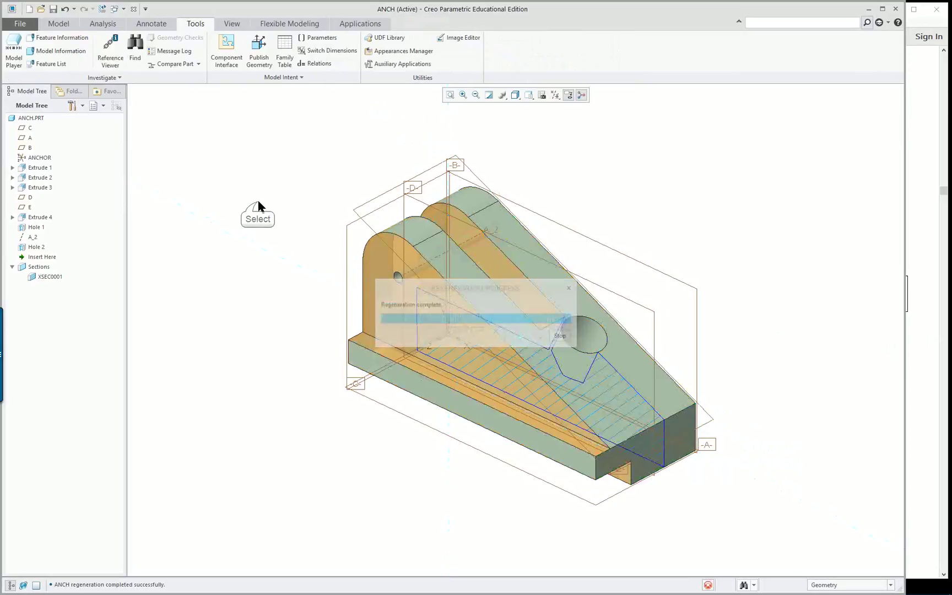
- Set the Extrude 2 cut's distance from datum plane B to 1.875 and finish editing
double_click(370, 254)
double_click(393, 173)
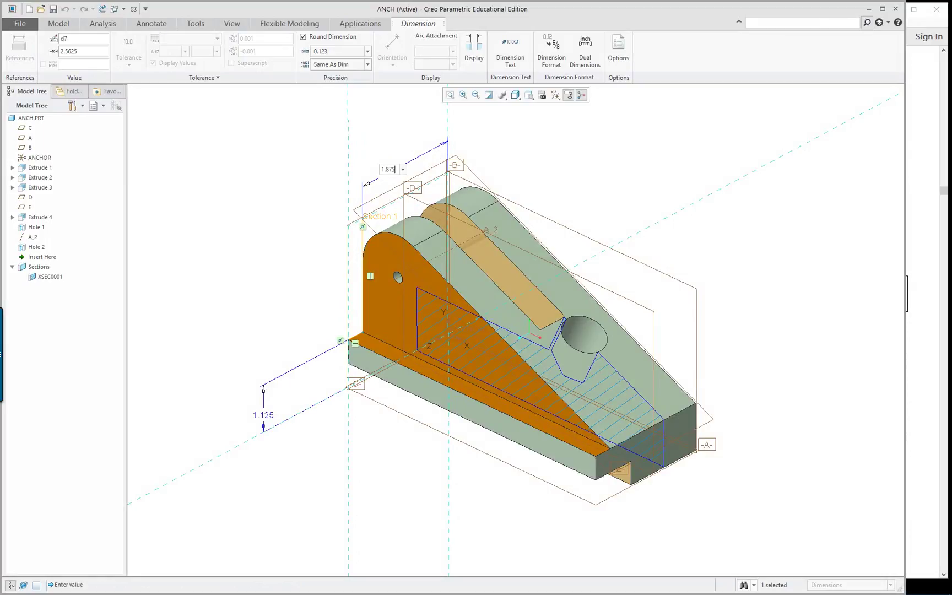
key(Return)
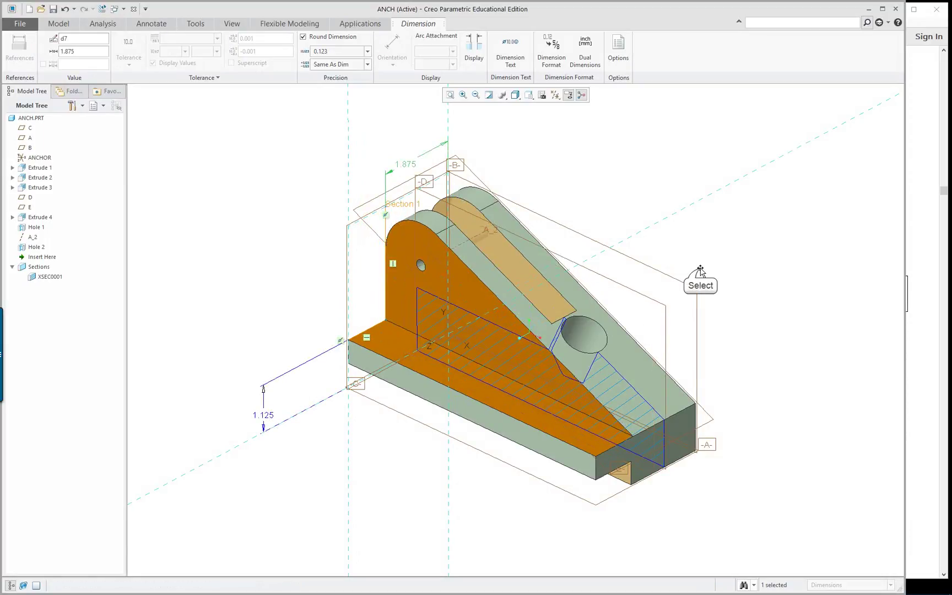
click(700, 270)
- Set the Extrude 1 body's overall depth to 2.5625
double_click(643, 384)
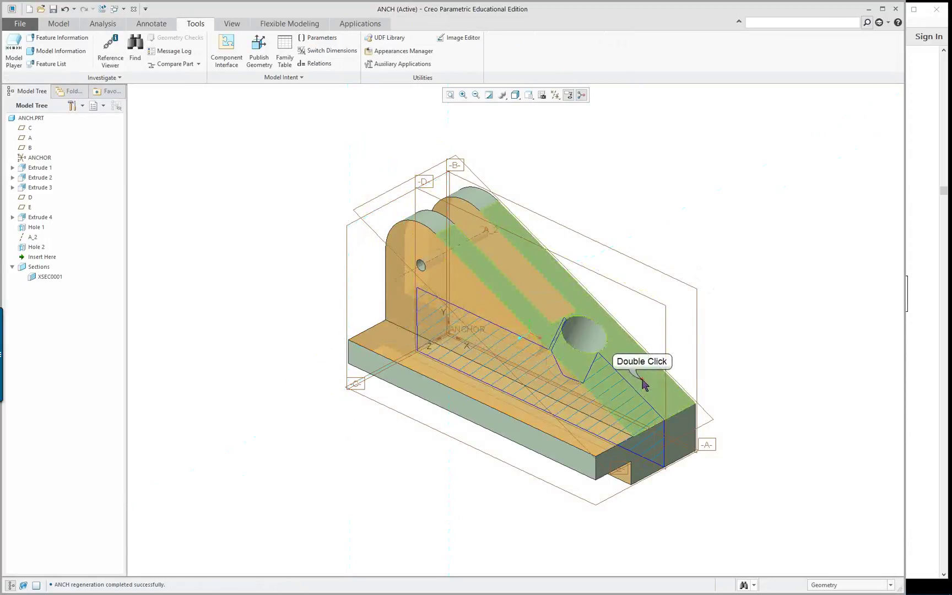
middle_drag(643, 384, 638, 424)
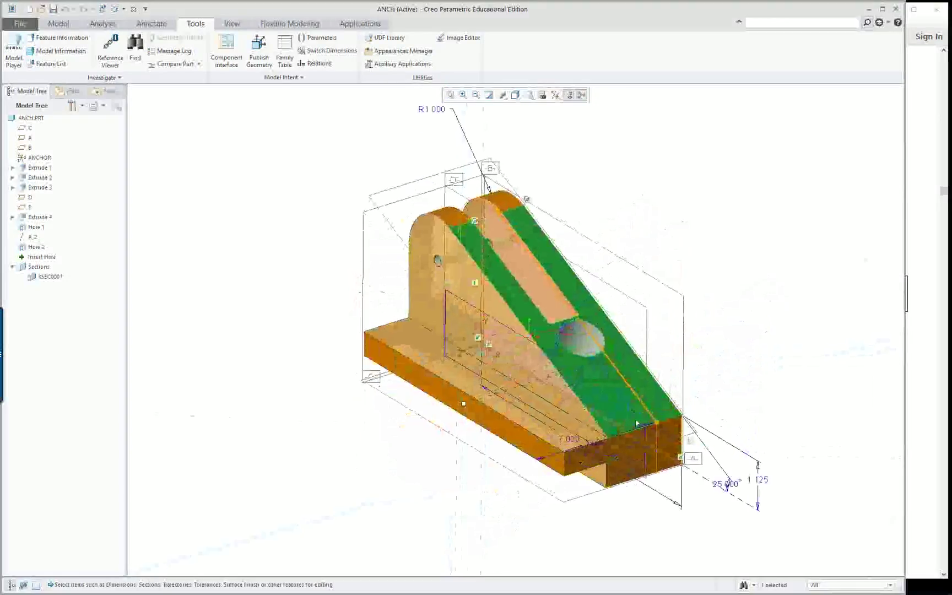
double_click(597, 444)
text(2)
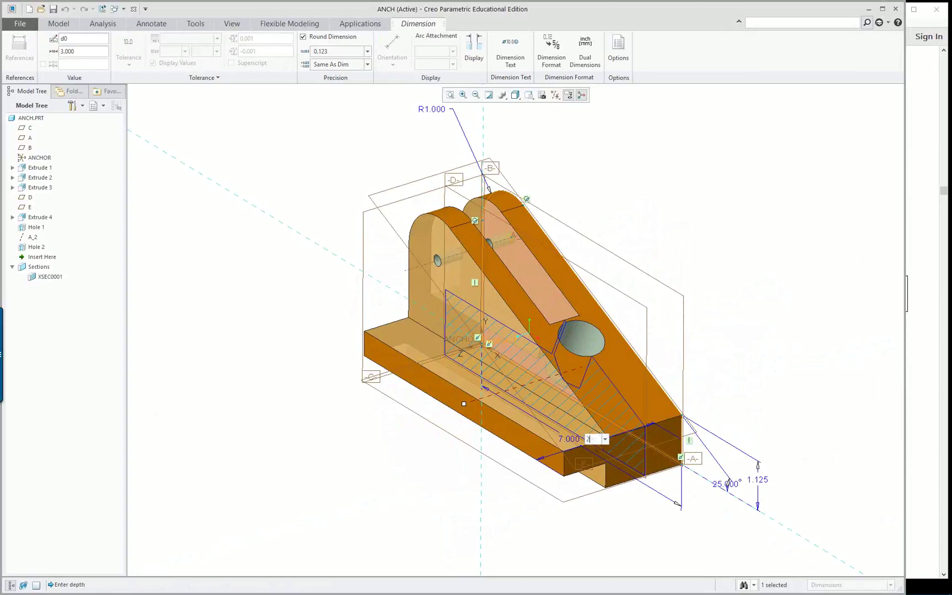
text(.5)
key(Return)
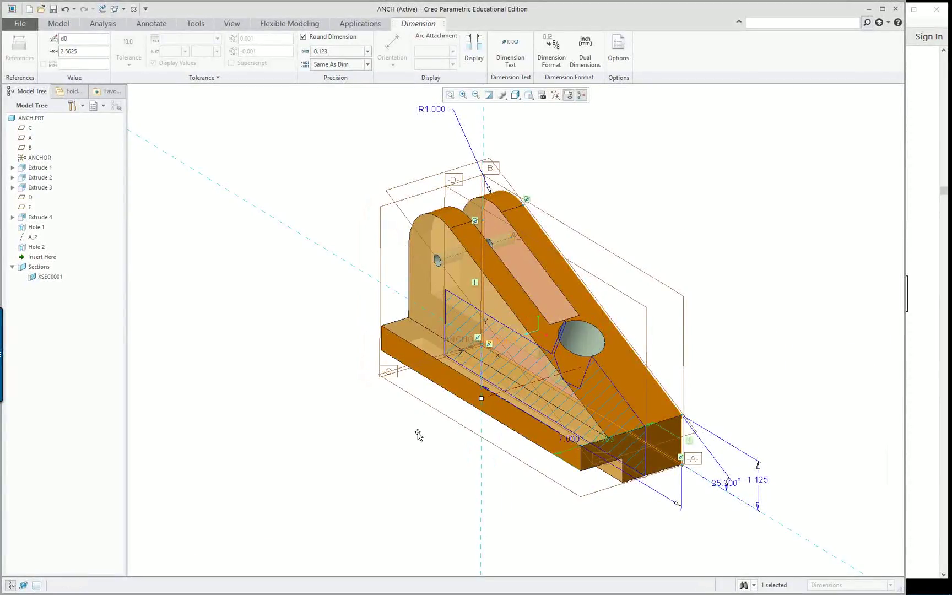
- Set the overall length of the Extrude 1 base to 5.500 and finish dimension editing
middle_drag(417, 435, 590, 454)
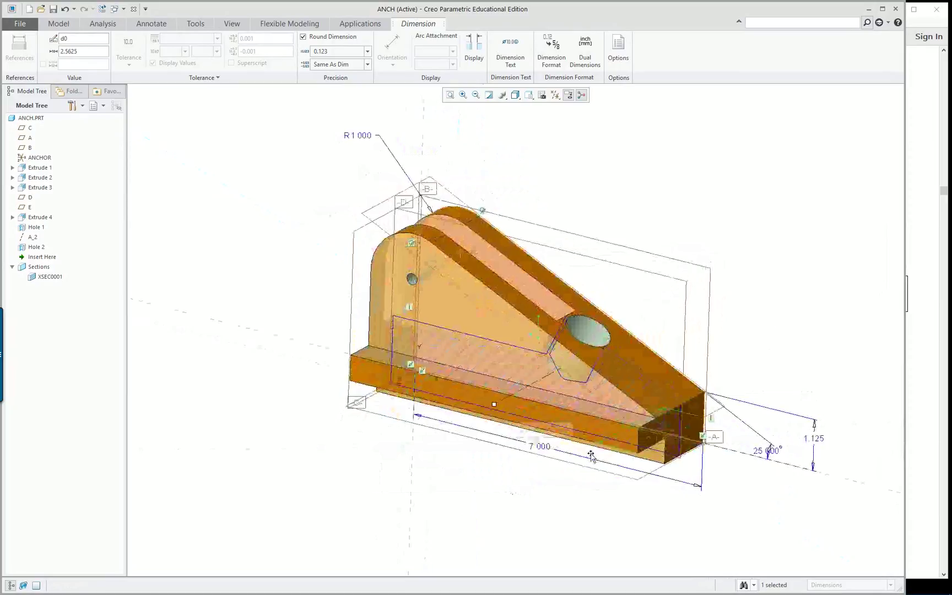
double_click(539, 446)
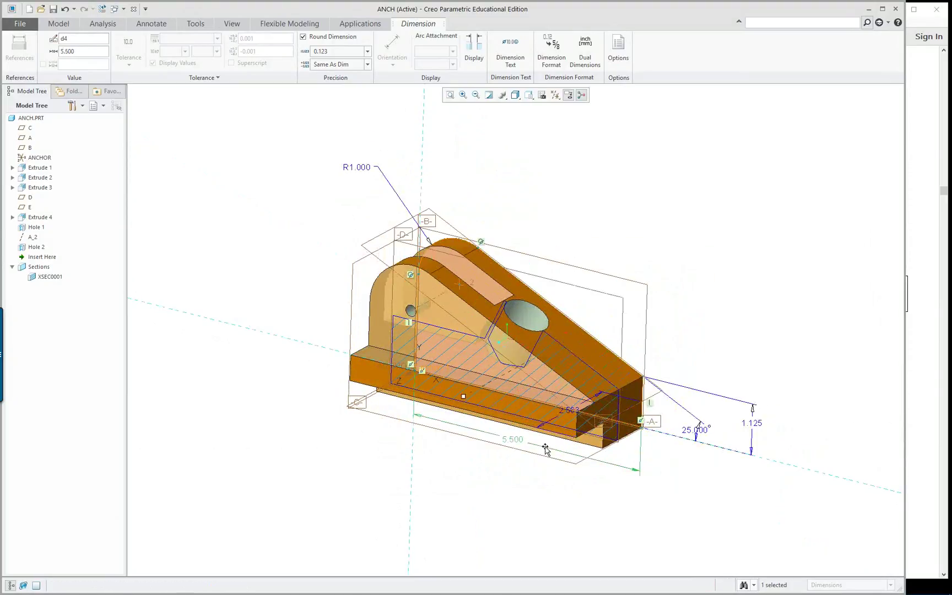
mouse_move(631, 474)
middle_down()
mouse_move(599, 491)
mouse_move(650, 465)
middle_up()
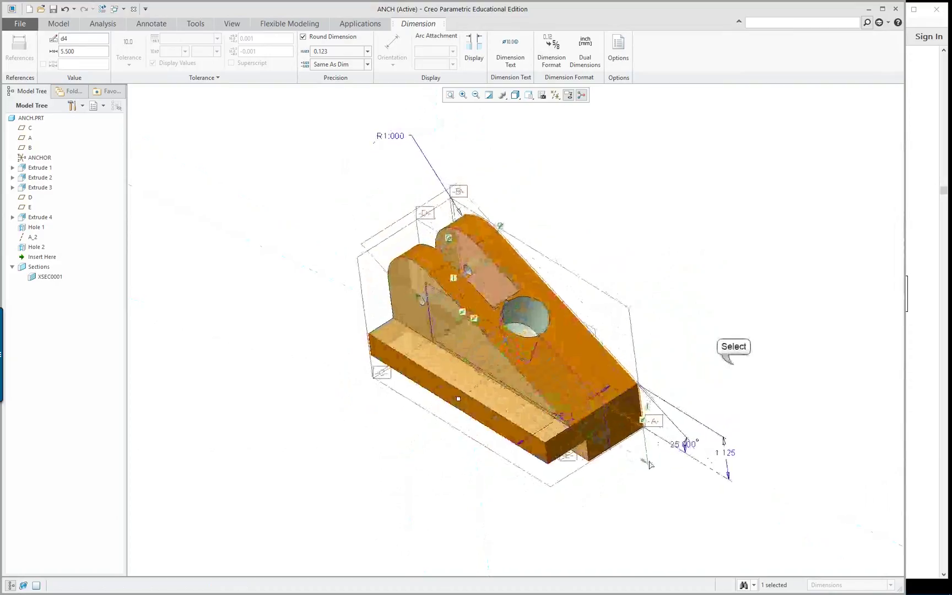
click(733, 366)
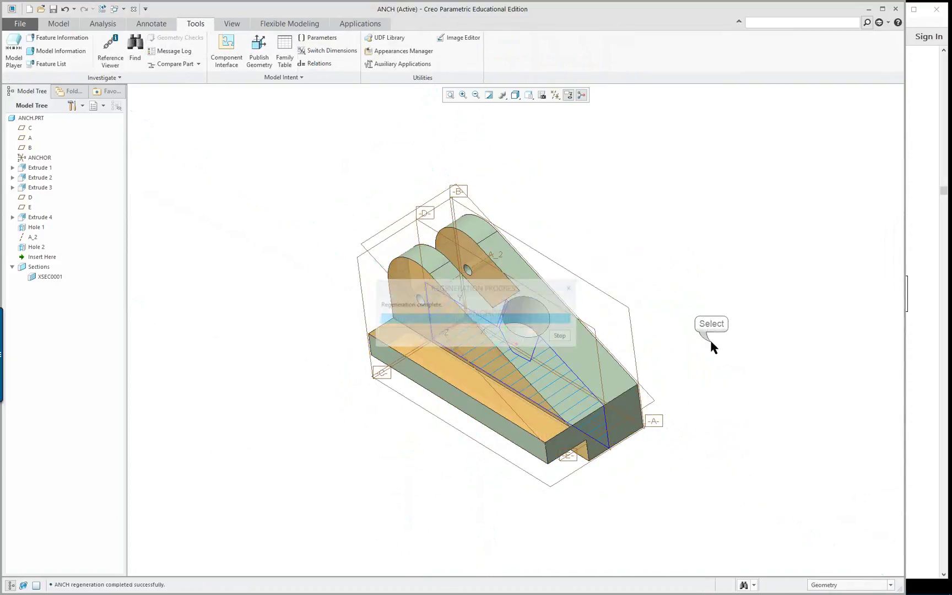
mouse_move(707, 349)
middle_down()
mouse_move(722, 319)
mouse_move(709, 365)
mouse_move(705, 356)
middle_up()
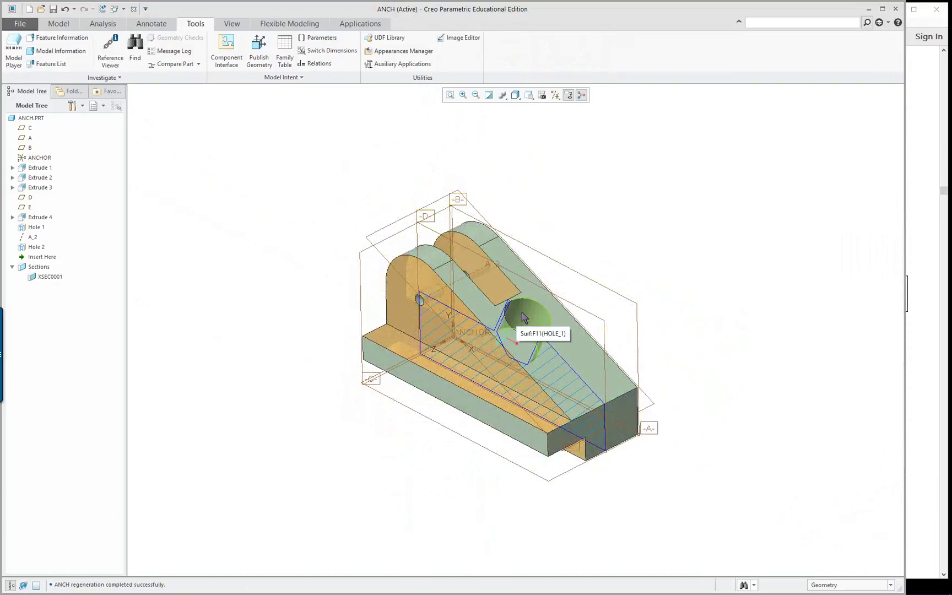
- Redefine Hole 1 on the sloped face, setting its placement offset from the Extrude 2 edge to 2.05625
scroll(727, 330, down, 3)
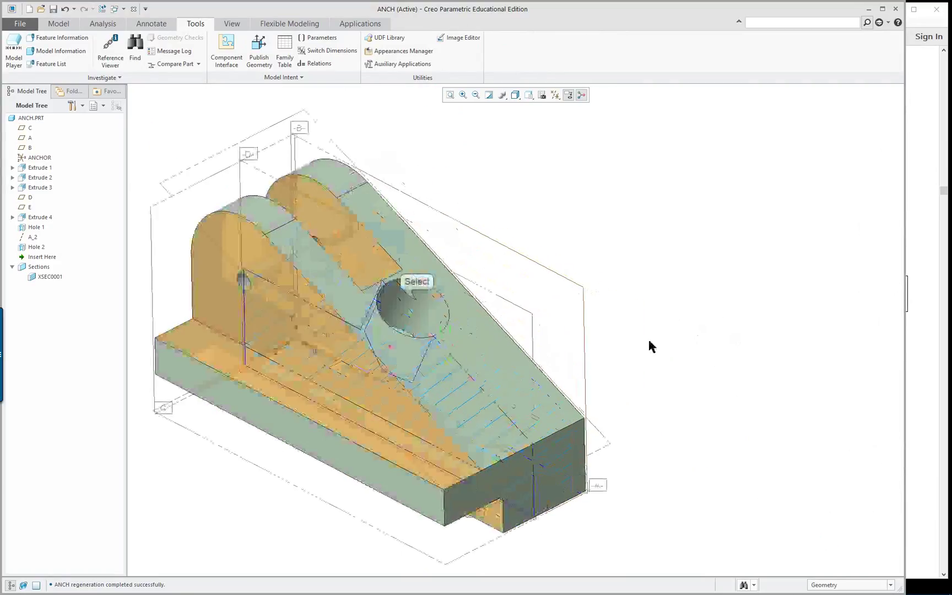
click(410, 302)
right_click(417, 305)
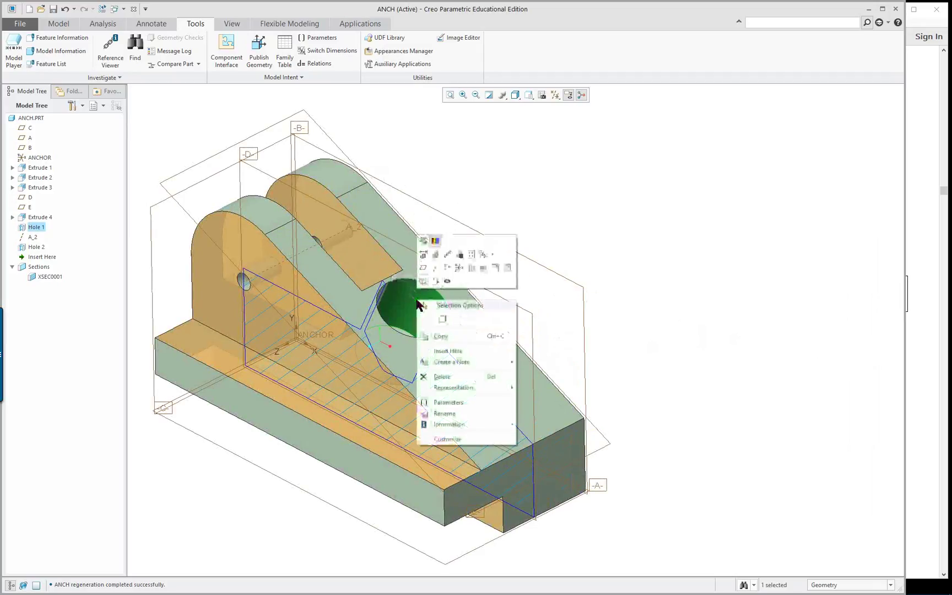
click(435, 257)
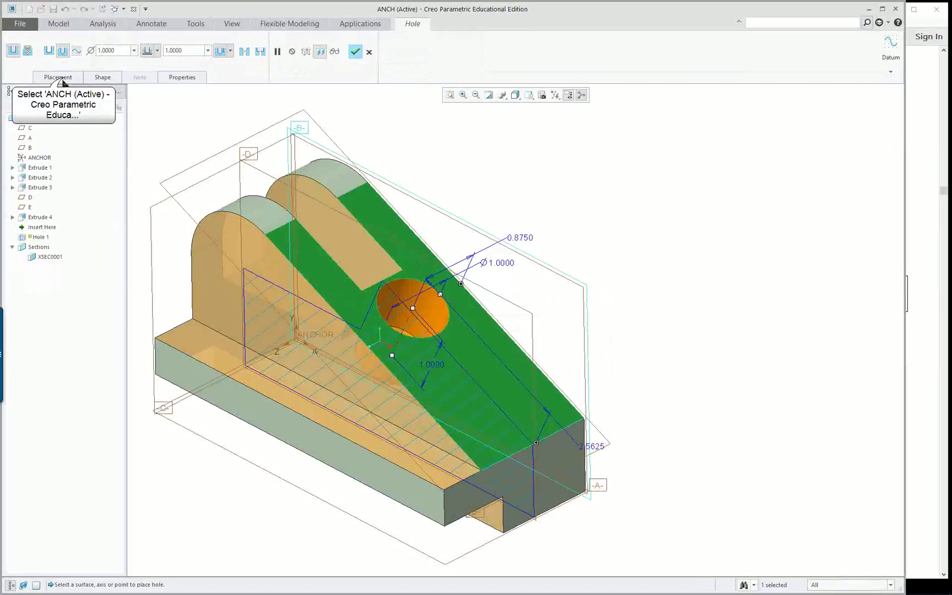
click(61, 79)
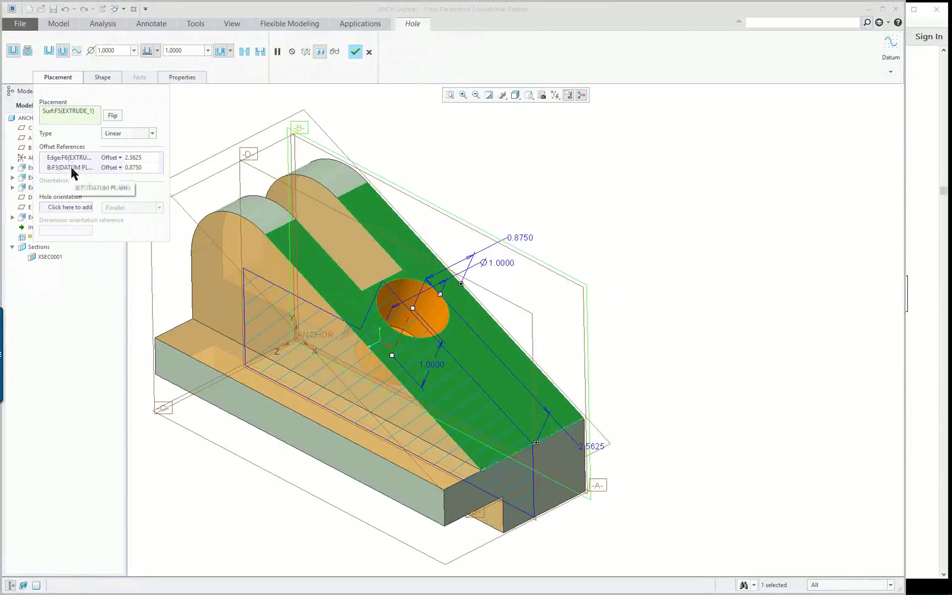
click(73, 158)
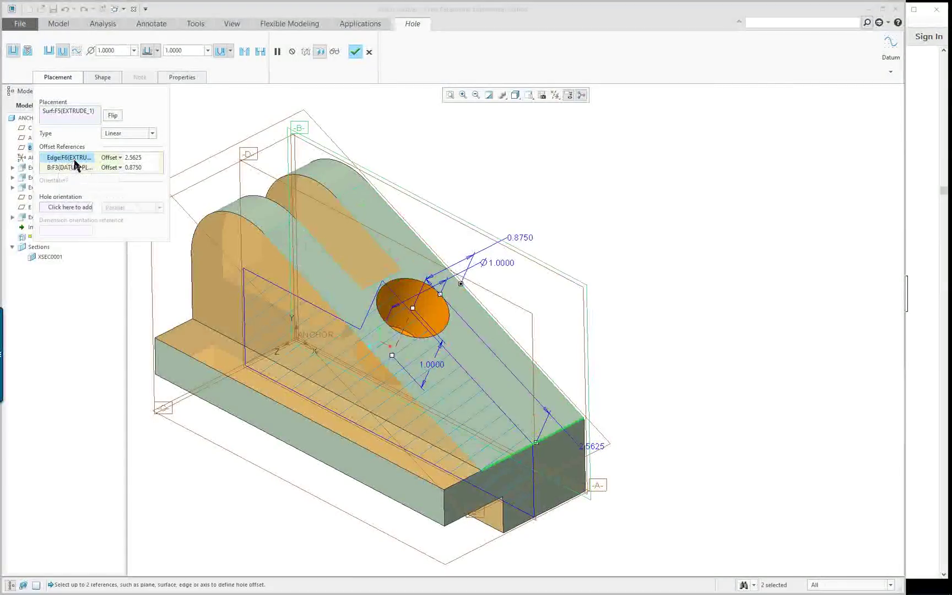
double_click(133, 158)
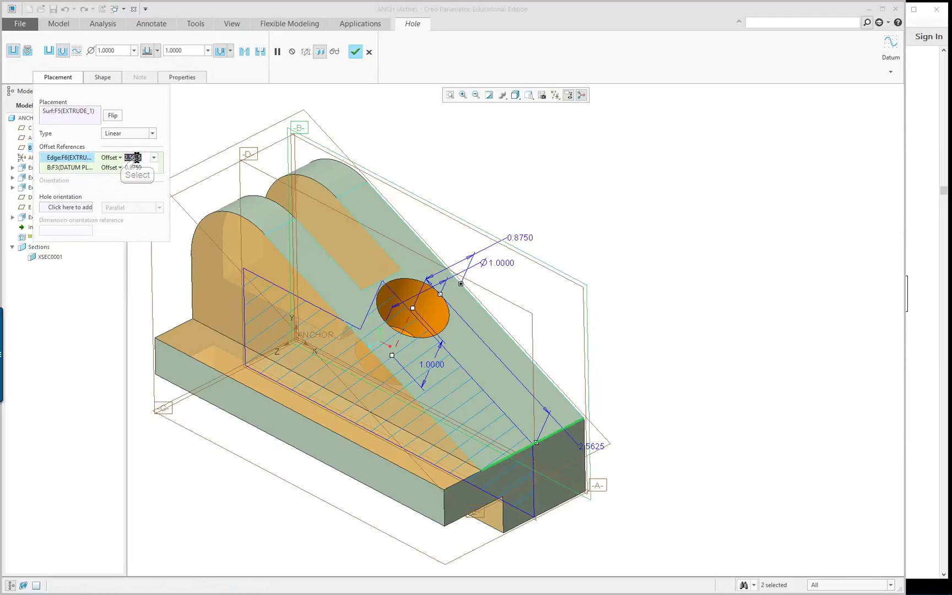
text(2)
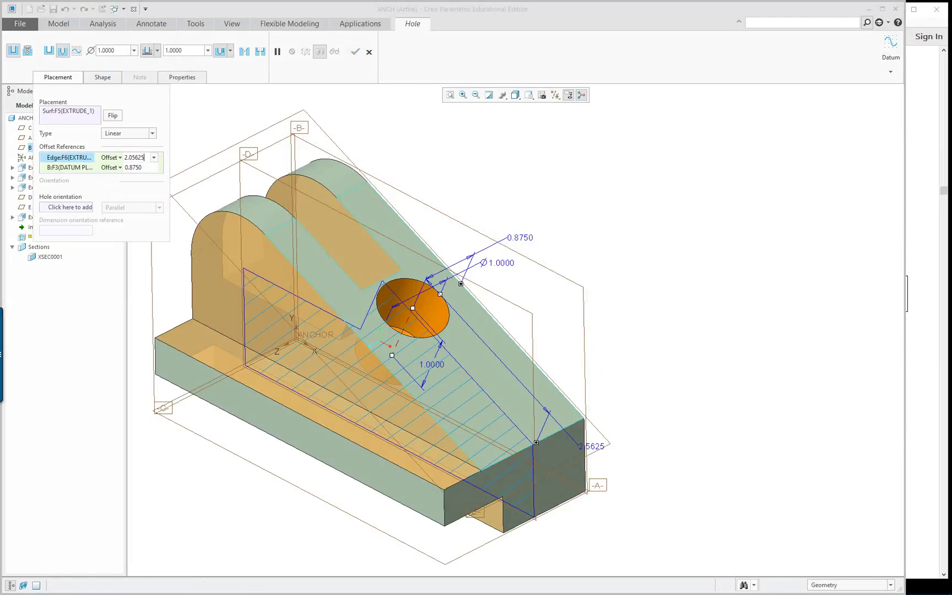
text(.05625)
key(Return)
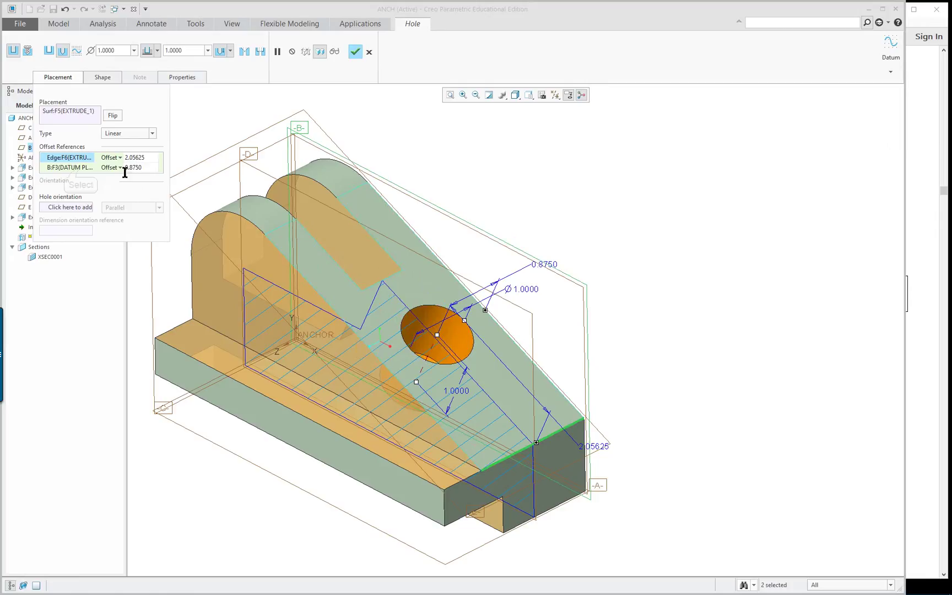
- Replace Hole 1's datum plane B offset reference with datum plane D, align the hole to it, and accept the redefined hole
click(80, 167)
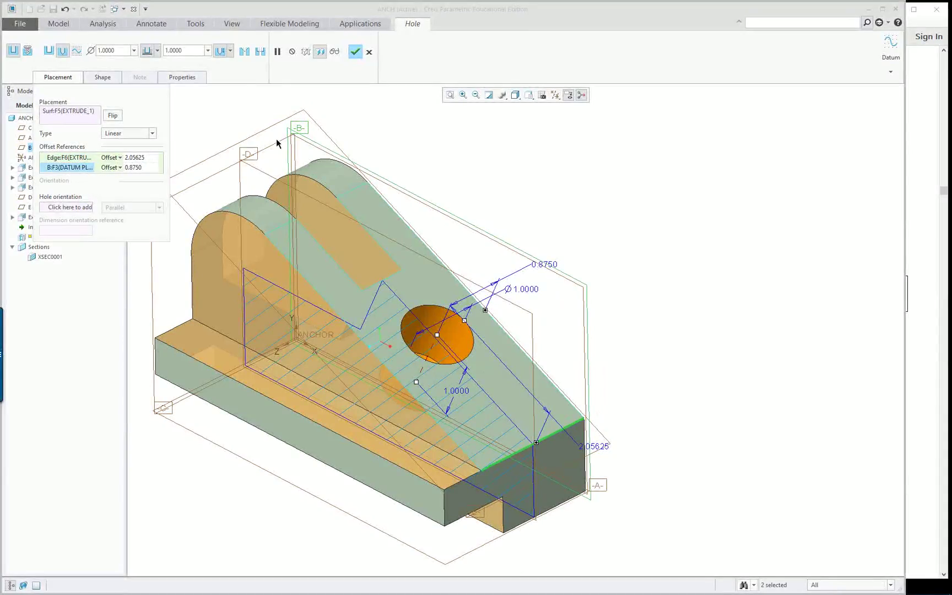
right_click(84, 167)
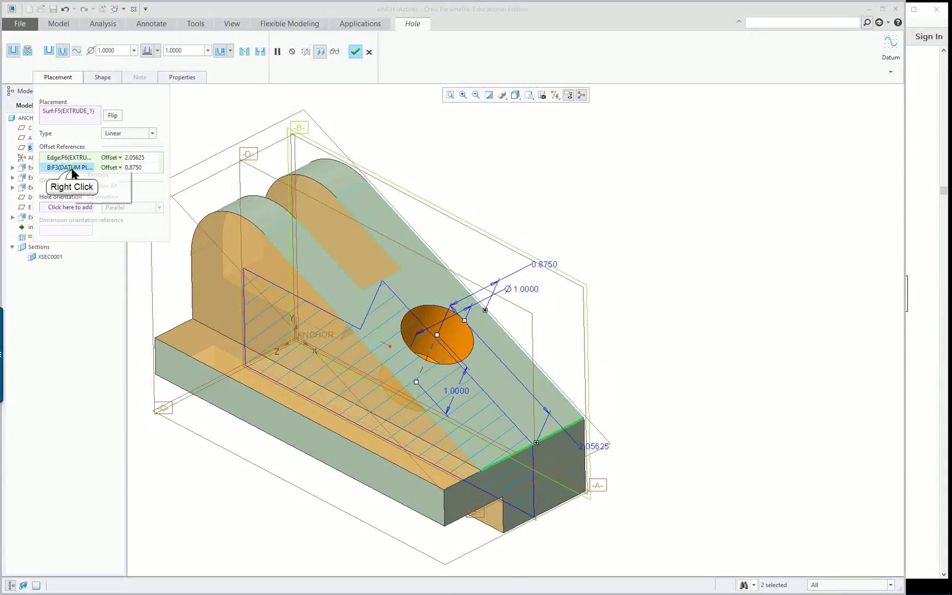
click(99, 175)
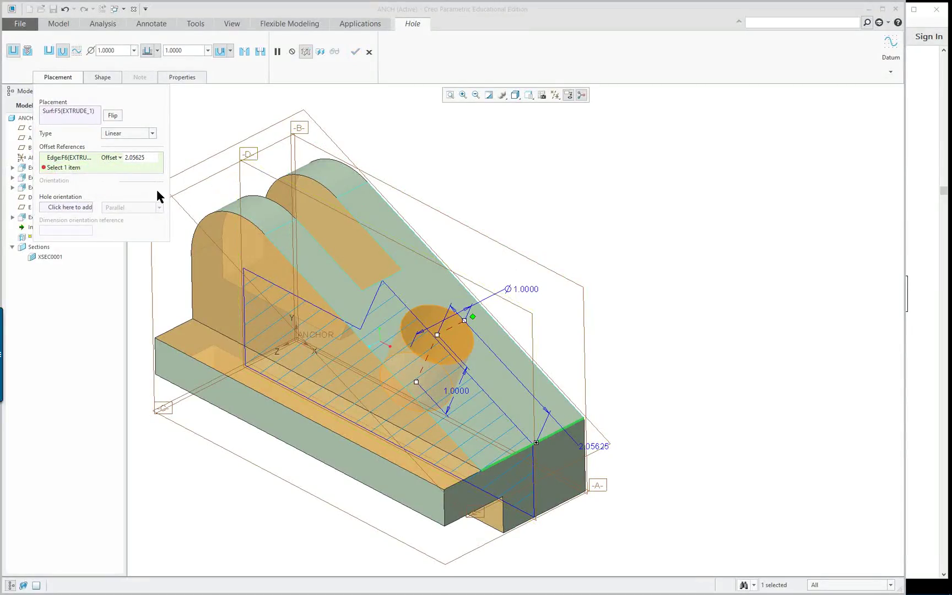
click(261, 174)
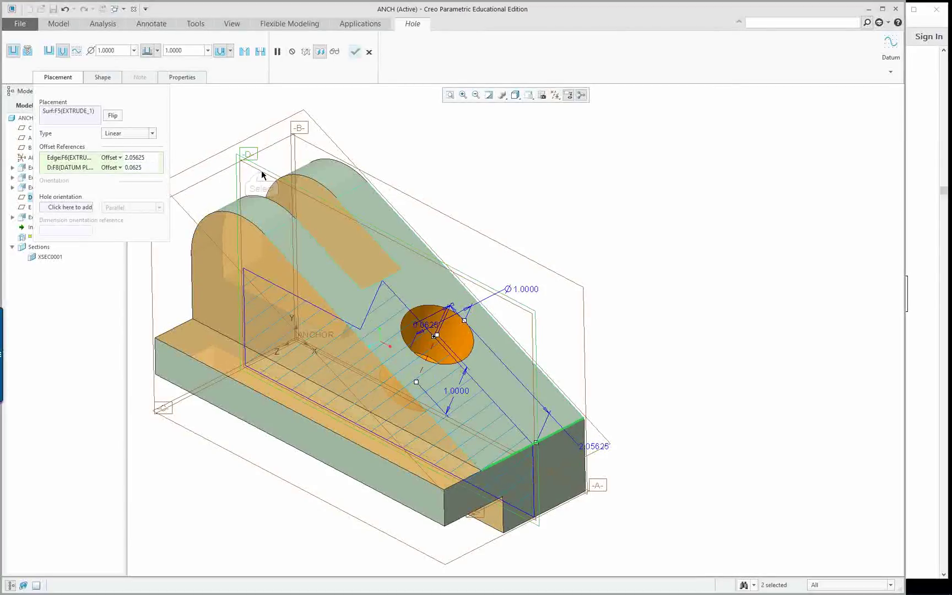
click(118, 168)
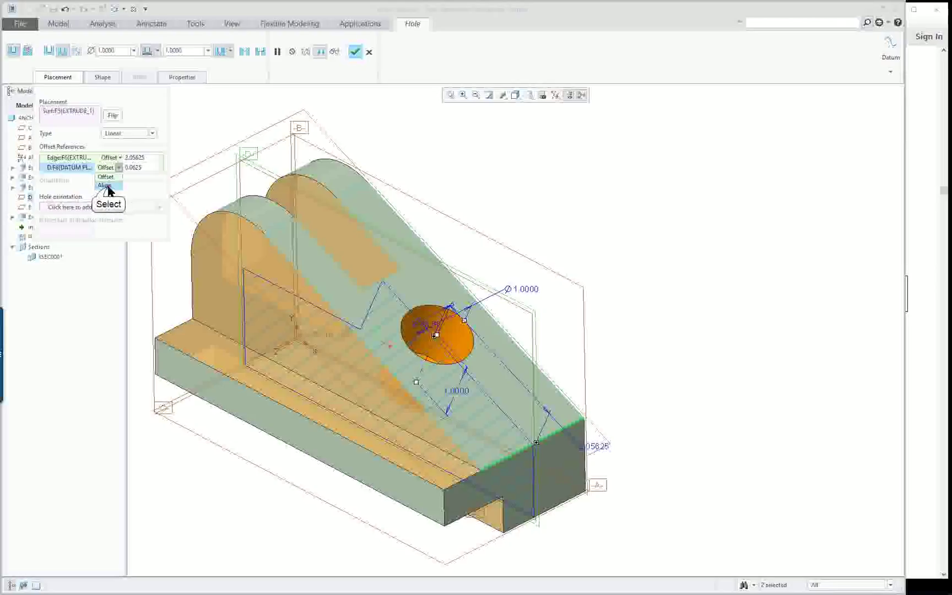
click(104, 185)
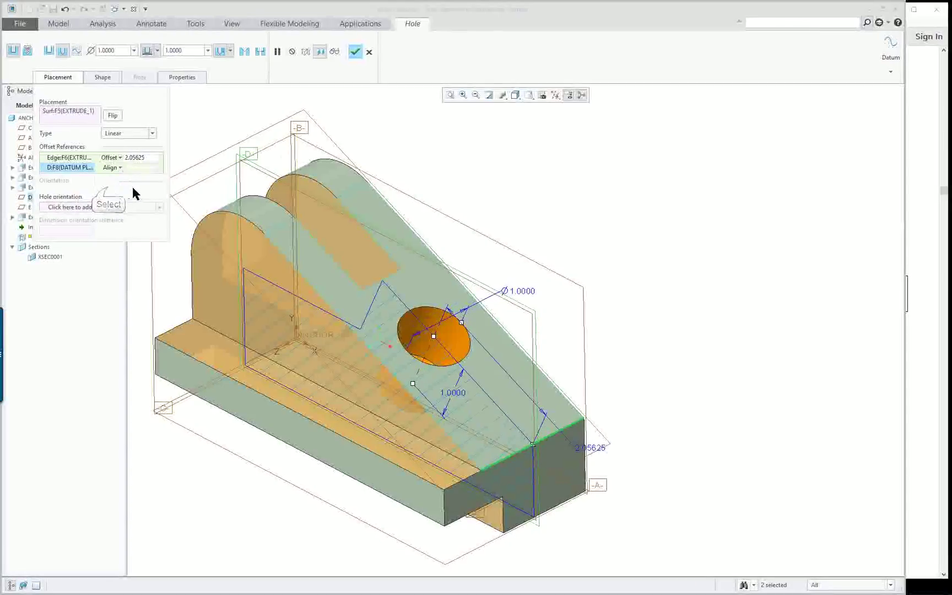
click(355, 52)
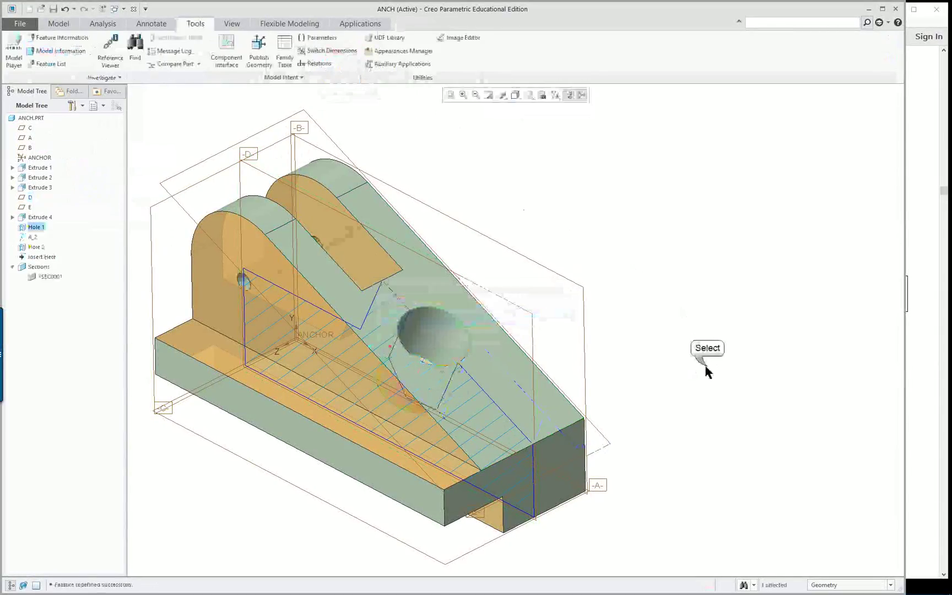
- Set the Extrude 1 body's overall depth to 4.000 and regenerate the part
scroll(707, 365, down, 3)
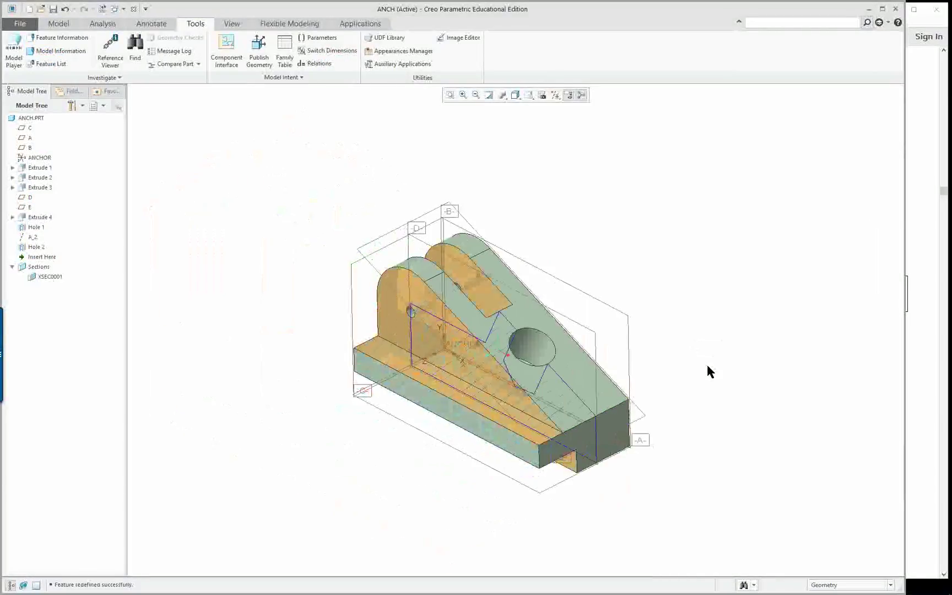
double_click(600, 392)
double_click(263, 316)
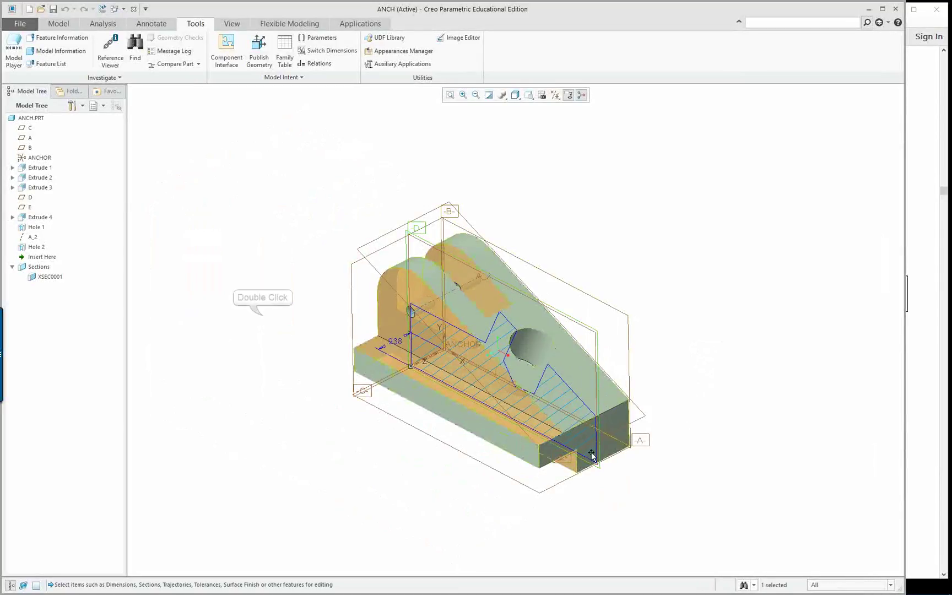
double_click(612, 413)
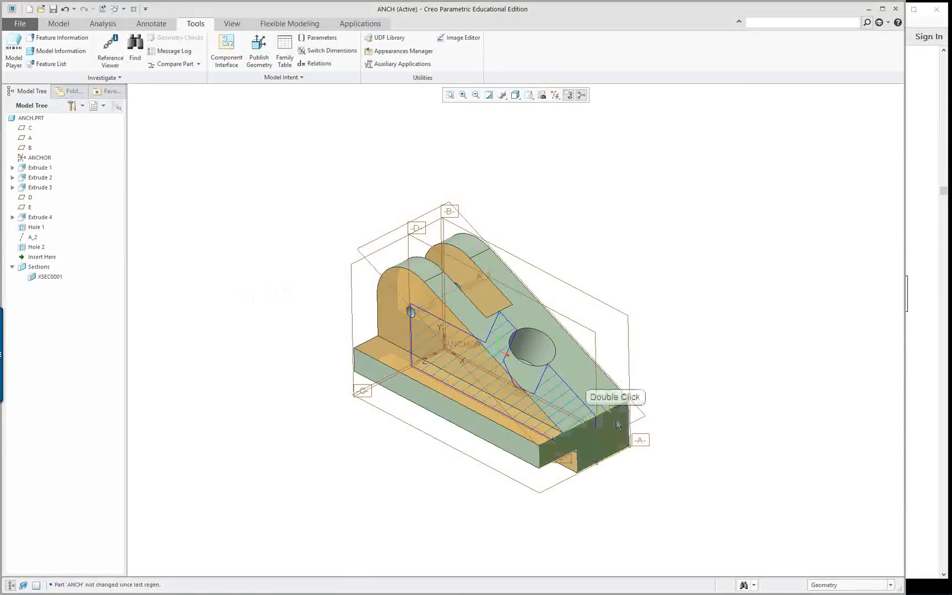
scroll(672, 466, up, 2)
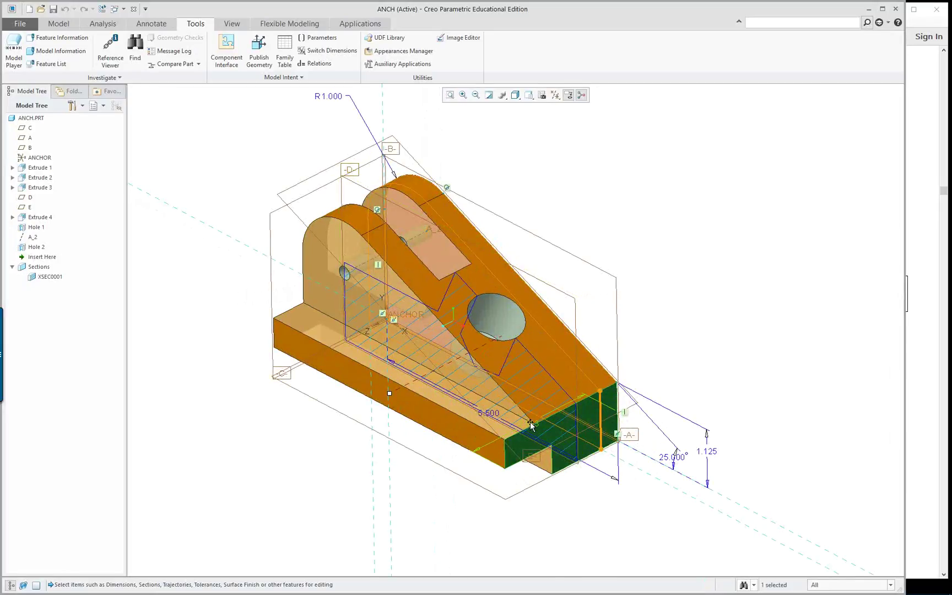
double_click(531, 428)
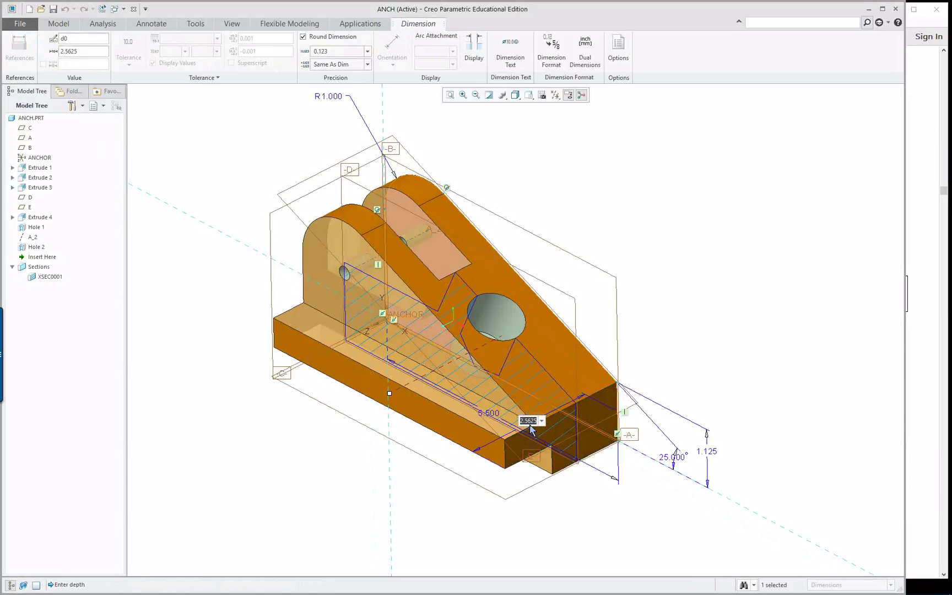
key(Return)
double_click(655, 227)
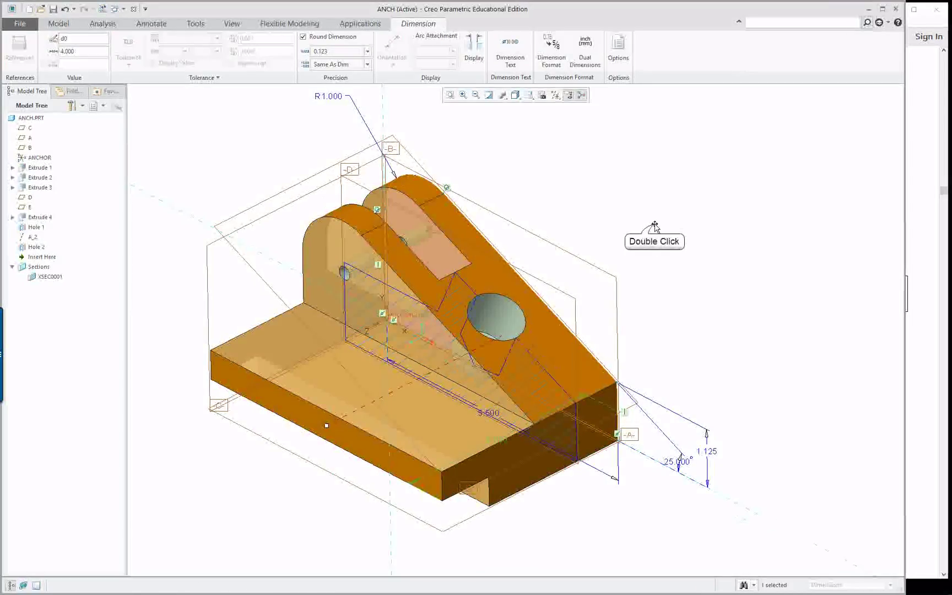
double_click(654, 227)
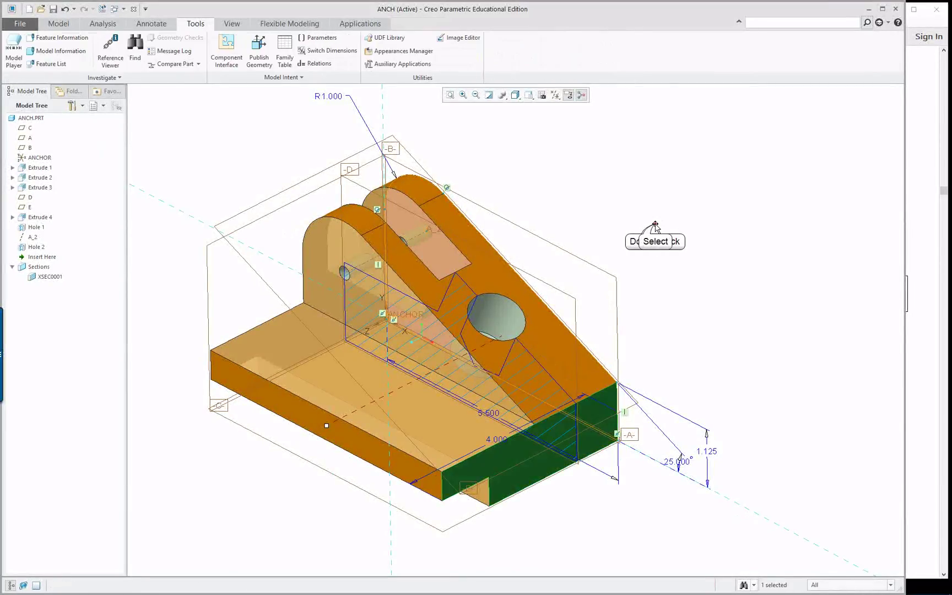
- Set the upright's width from datum plane B to its outer side face to 3.000 and regenerate the part
double_click(318, 256)
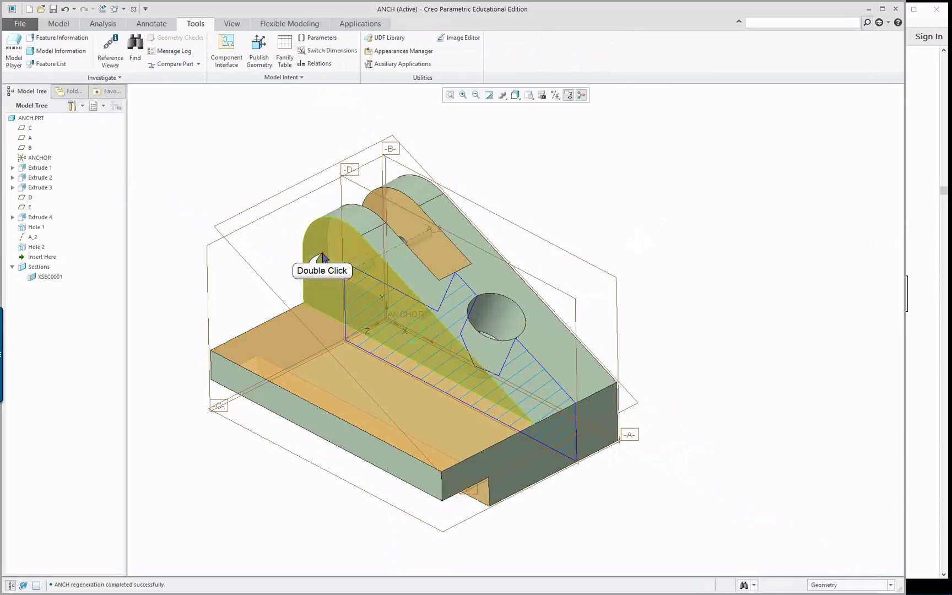
double_click(327, 154)
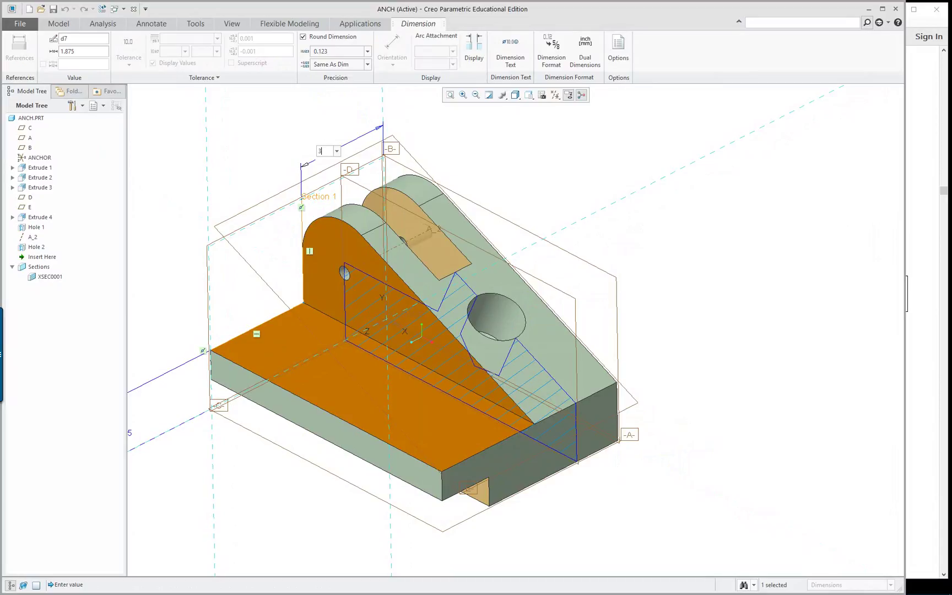
key(Return)
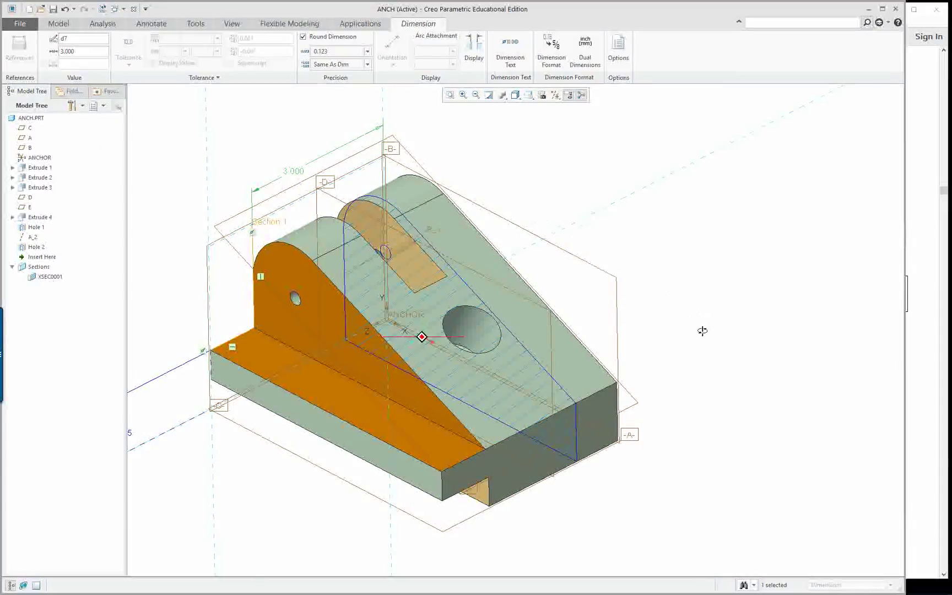
middle_drag(703, 330, 694, 367)
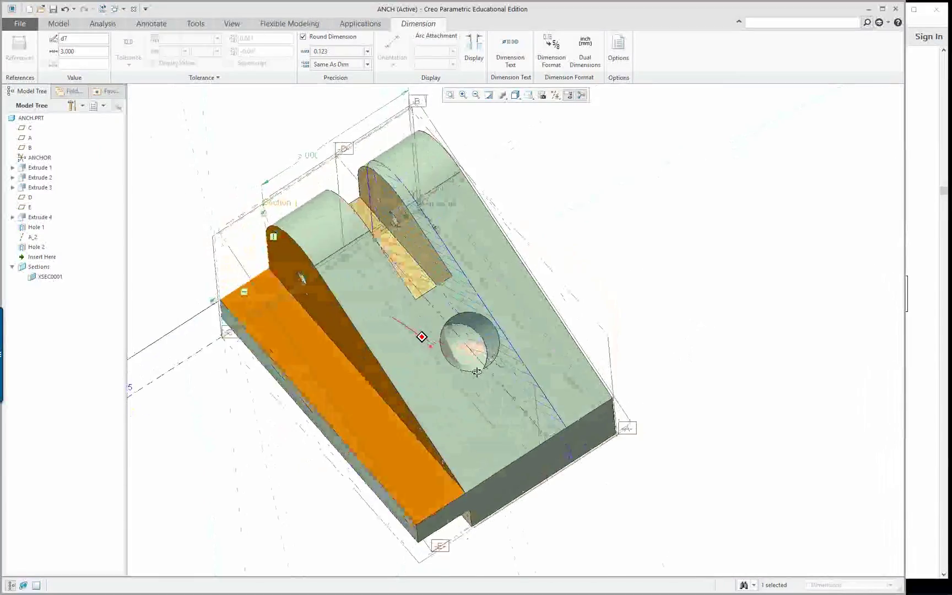
mouse_move(477, 372)
middle_down()
mouse_move(479, 282)
mouse_move(511, 385)
middle_up()
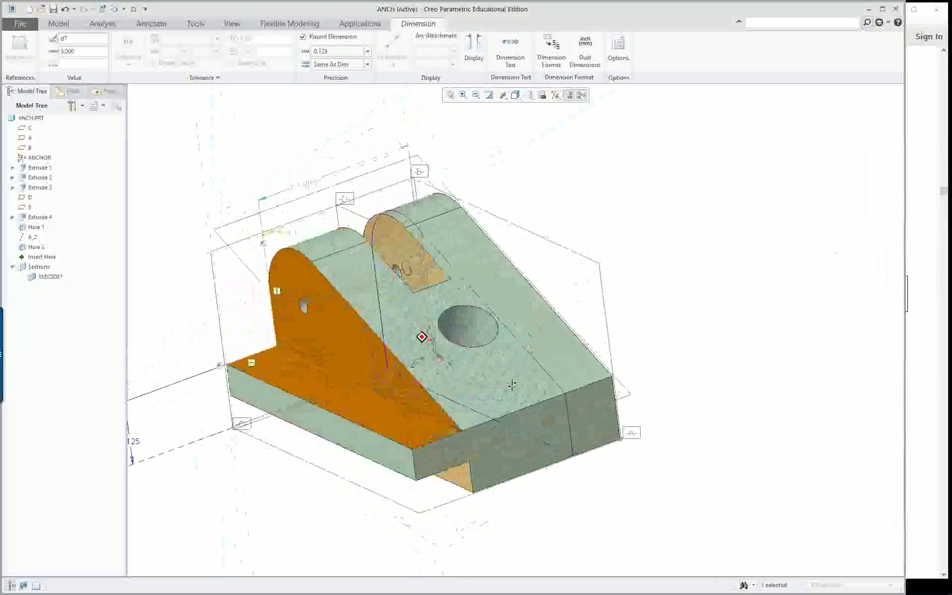
right_click(174, 143)
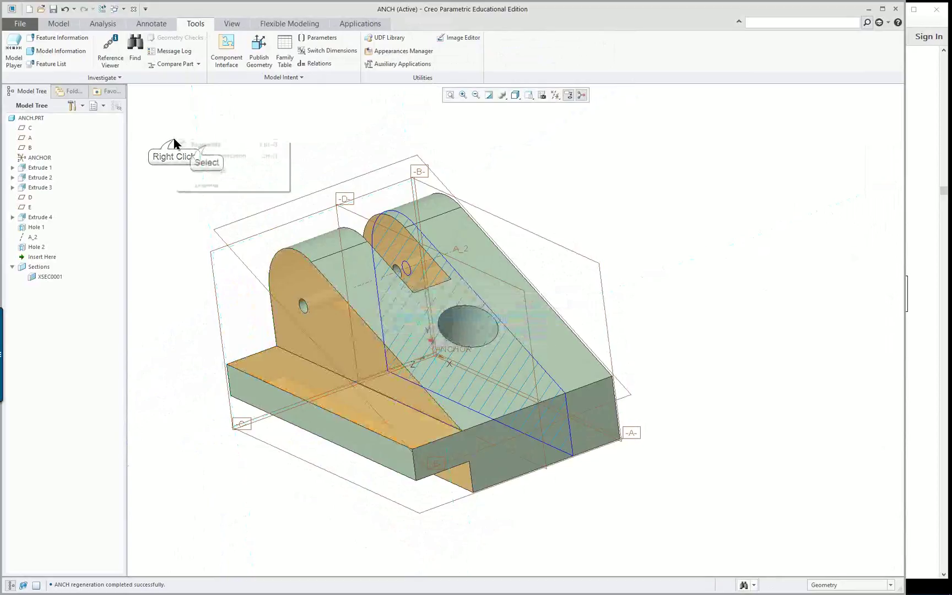
click(205, 145)
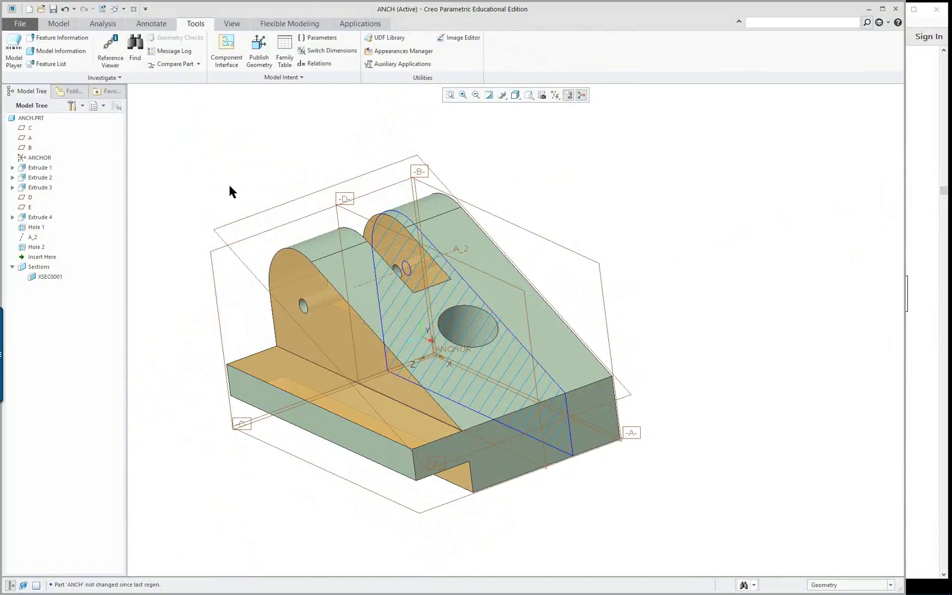
- Activate section XSEC0001, inspect its section reference in the section definition, and accept the definition
click(59, 277)
click(67, 219)
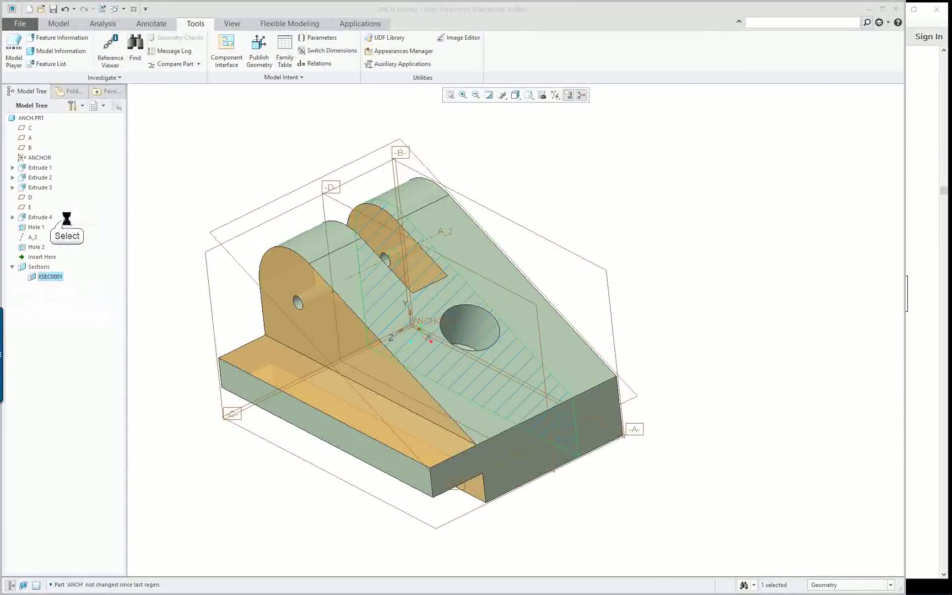
right_click(43, 278)
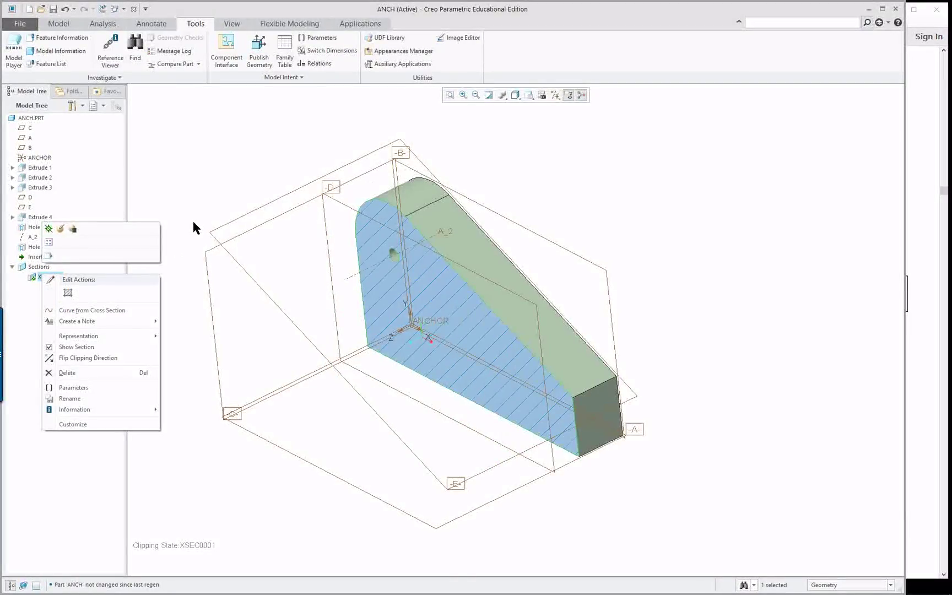
click(61, 230)
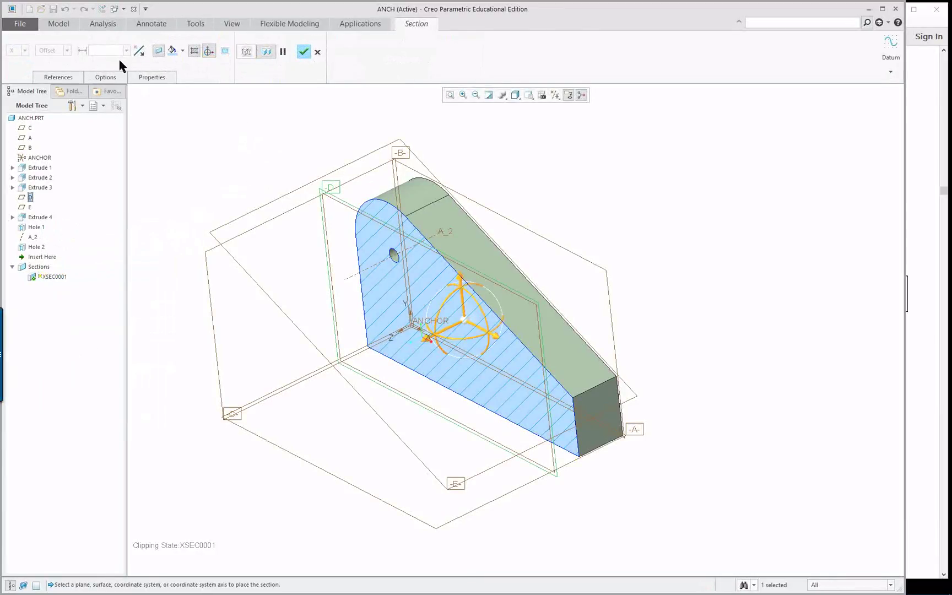
click(55, 77)
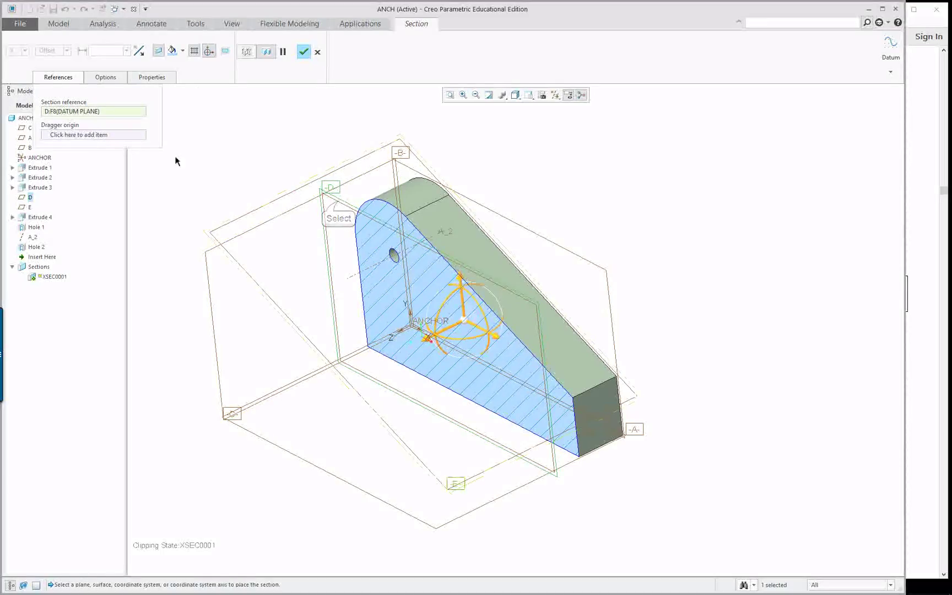
click(304, 52)
middle_drag(374, 128, 621, 235)
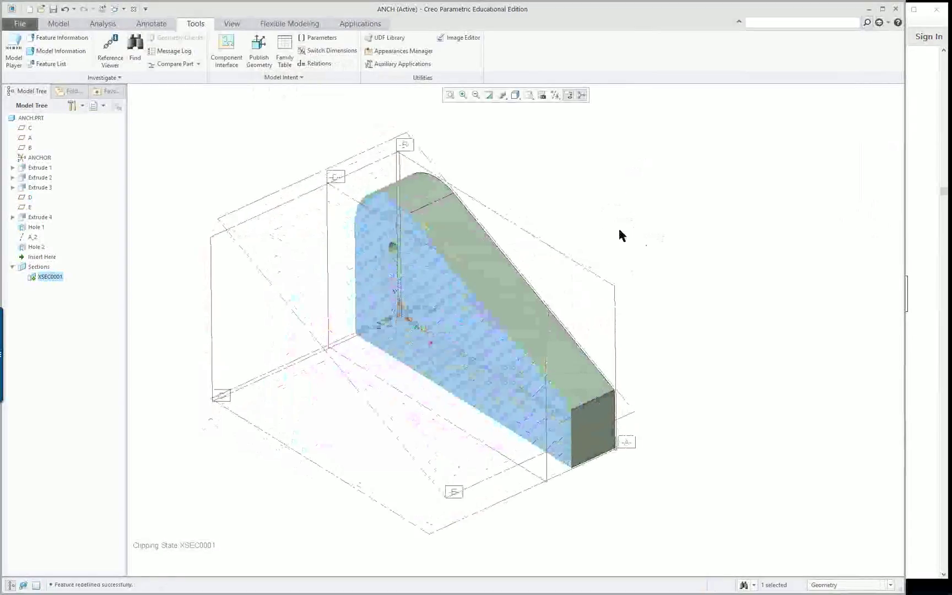
- Deactivate section XSEC0001 to display the whole part unclipped
right_click(40, 266)
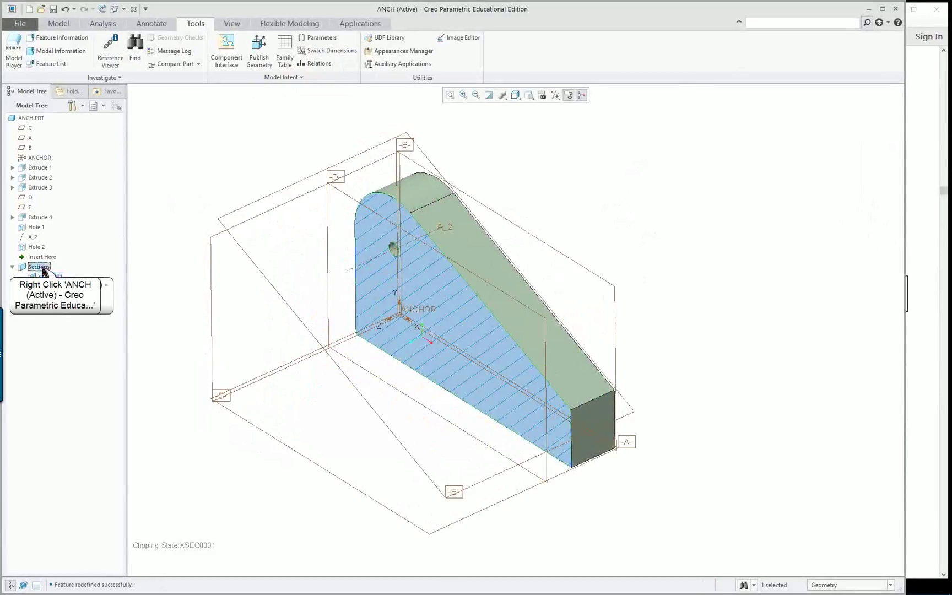
click(184, 168)
right_click(50, 277)
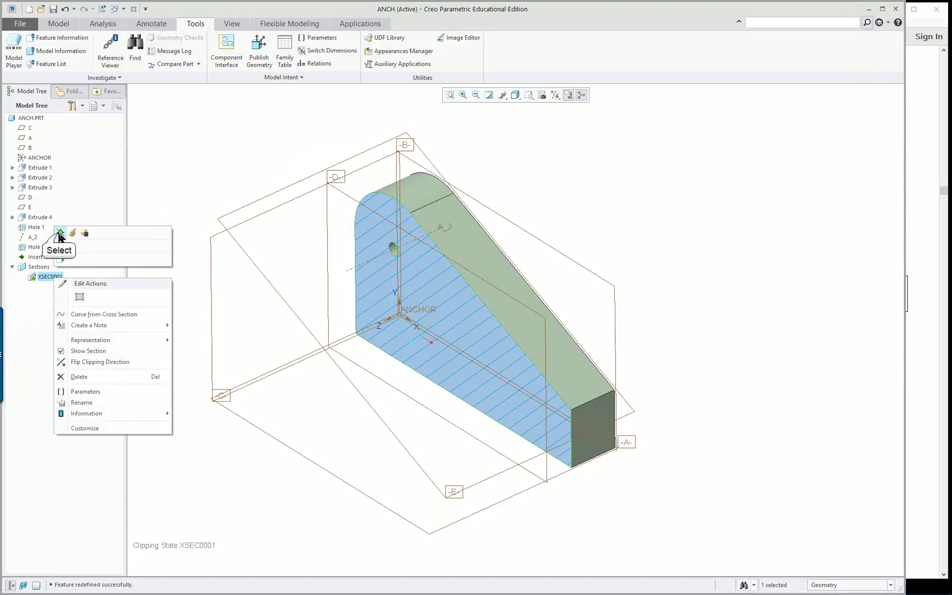
click(60, 234)
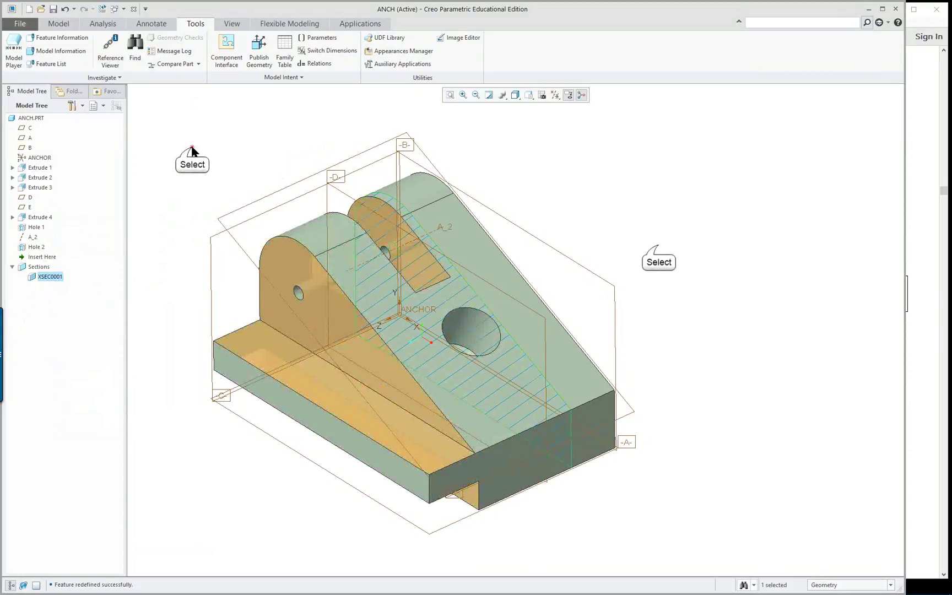
click(658, 248)
mouse_move(677, 295)
middle_down()
mouse_move(690, 273)
mouse_move(678, 285)
middle_up()
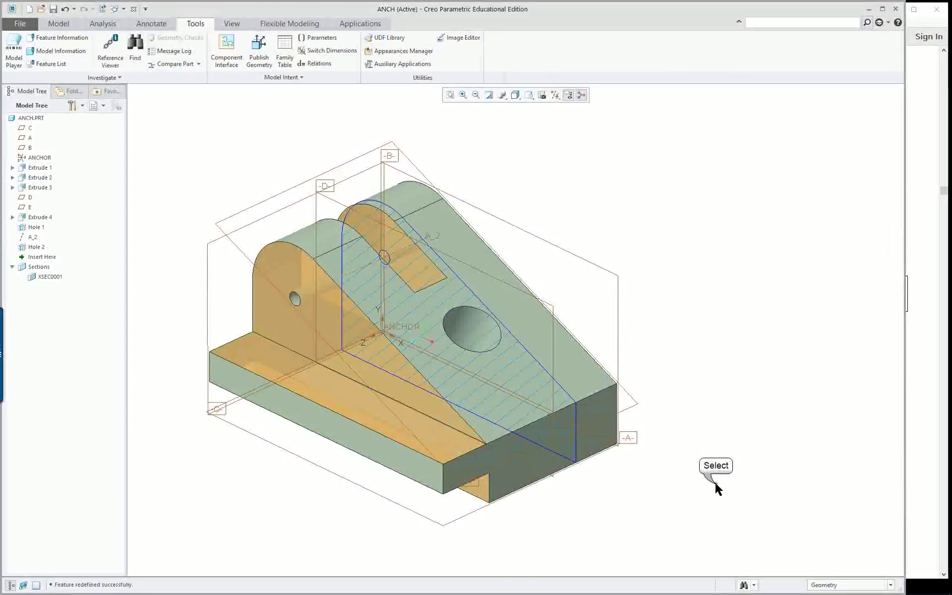
- Set the upright's width from datum plane B to its outer side face to 1.875 and regenerate the part
double_click(294, 296)
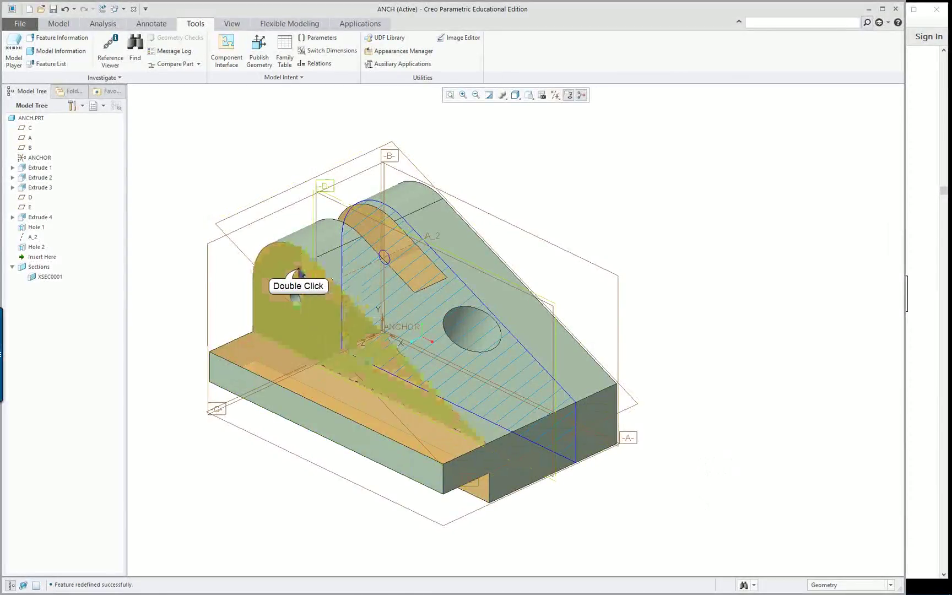
double_click(297, 172)
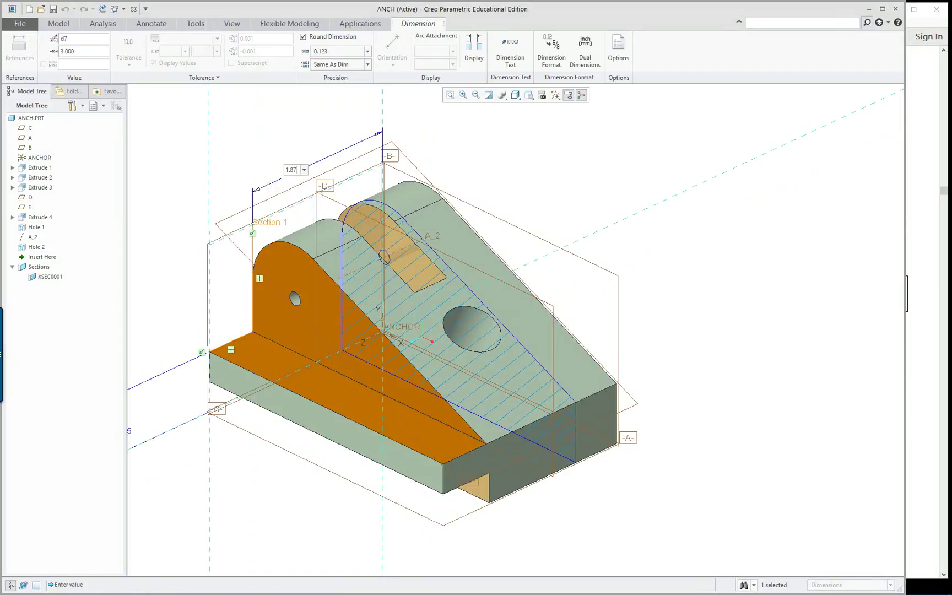
key(Return)
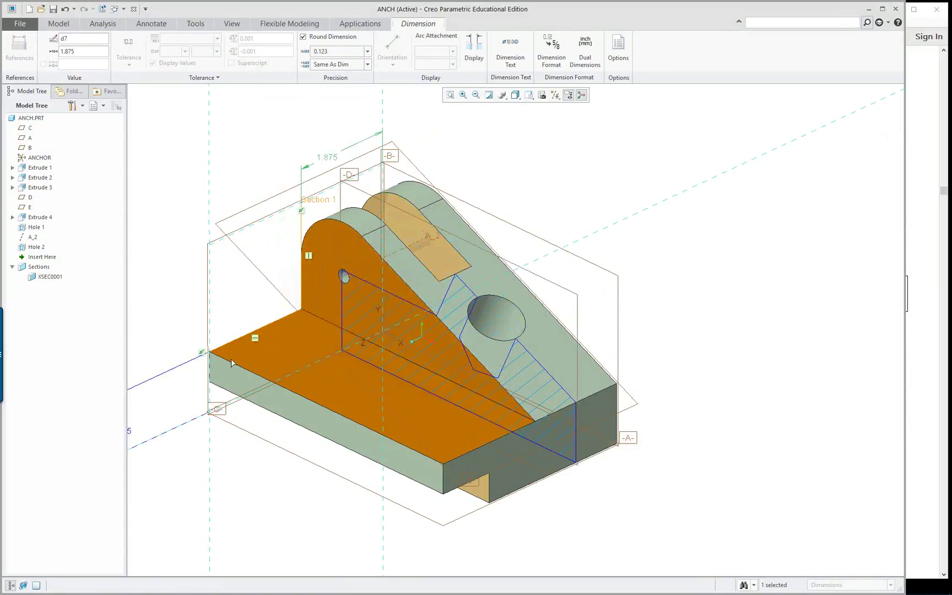
middle_click(603, 449)
double_click(623, 460)
click(620, 463)
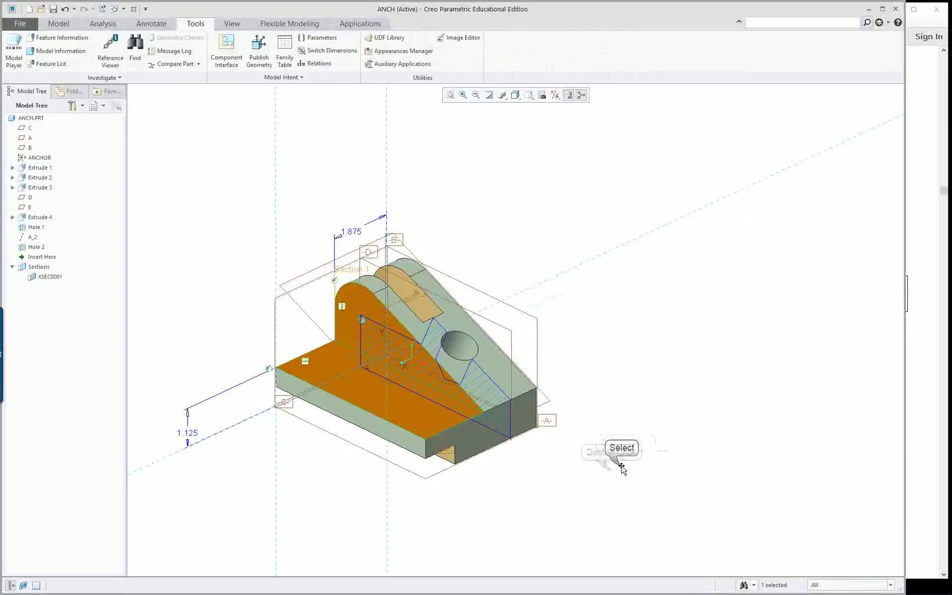
double_click(620, 466)
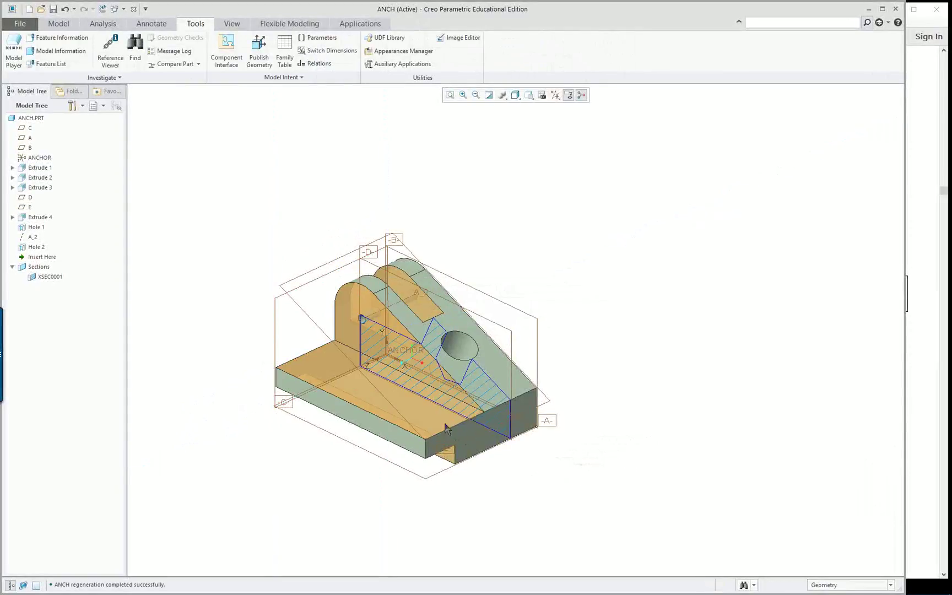
- Set the Extrude 1 body's overall depth to 2.5625 and finish dimension editing
double_click(464, 438)
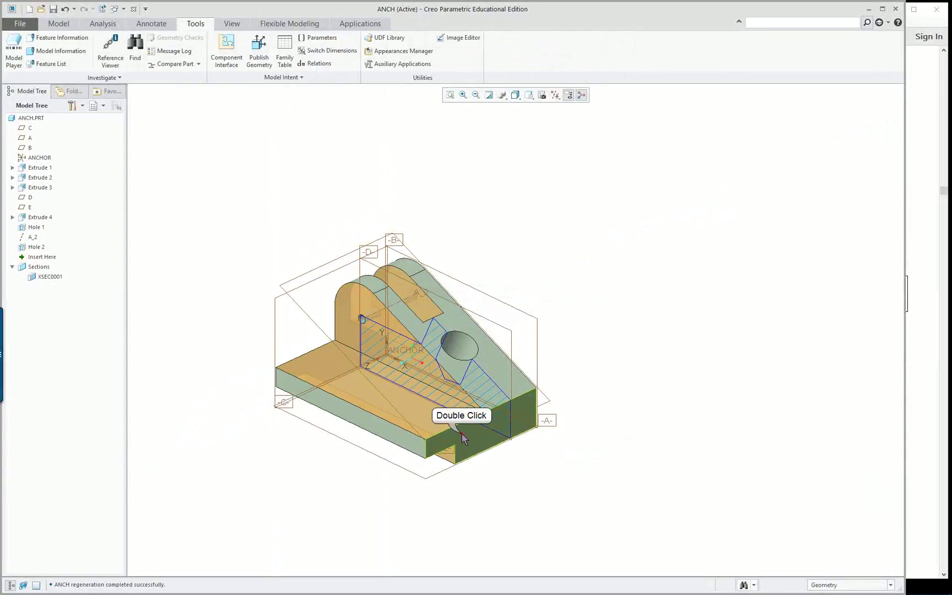
scroll(462, 435, up, 3)
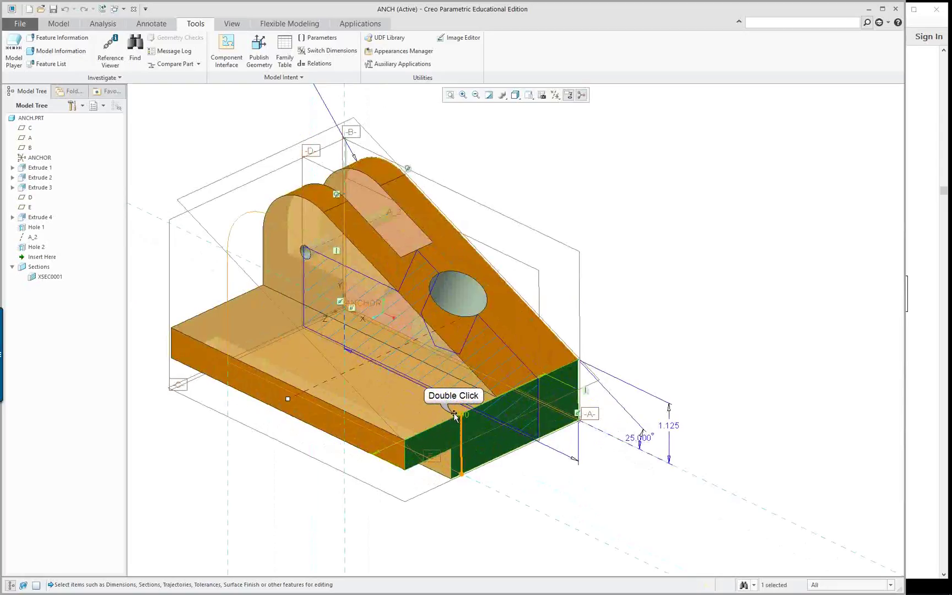
double_click(455, 414)
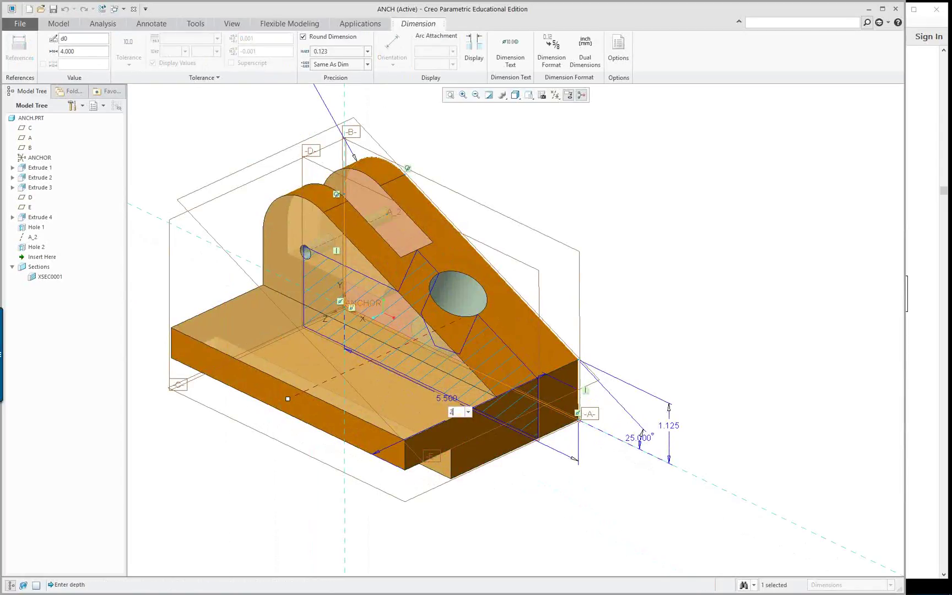
text(2.56)
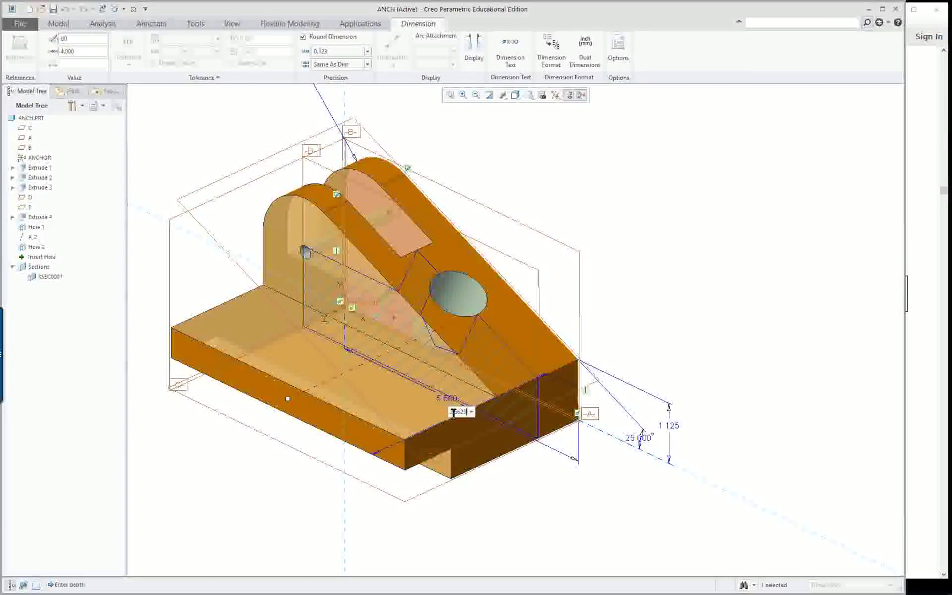
text(25)
key(Return)
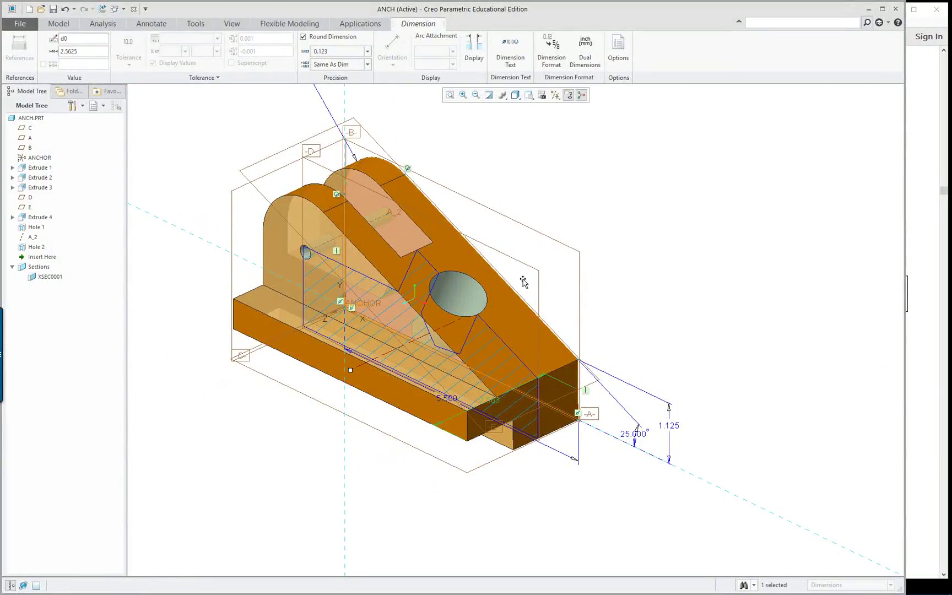
middle_drag(523, 282, 504, 269)
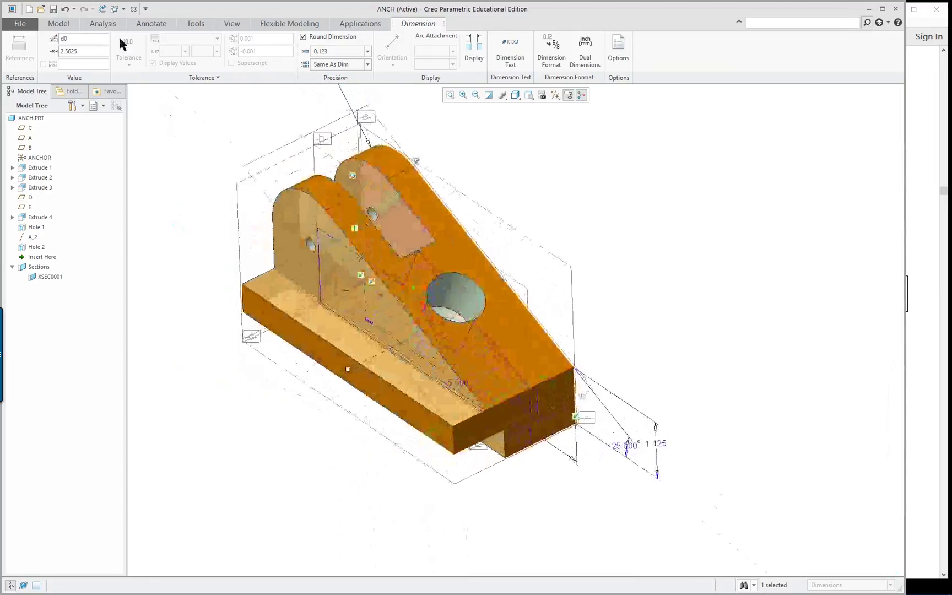
click(58, 24)
right_click(526, 176)
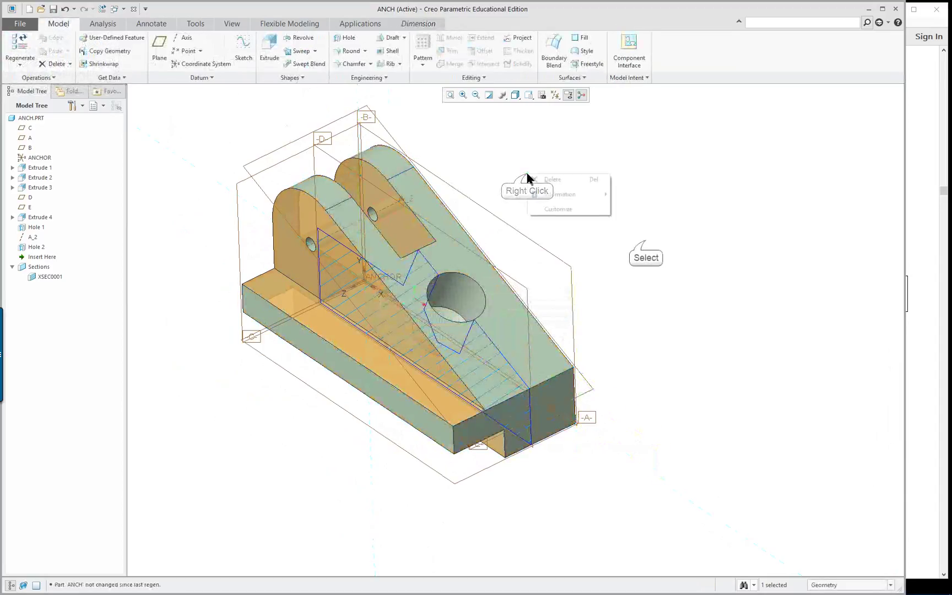
- Examine the resized part's upright, base and holes from several angles
click(616, 251)
middle_drag(615, 251, 416, 297)
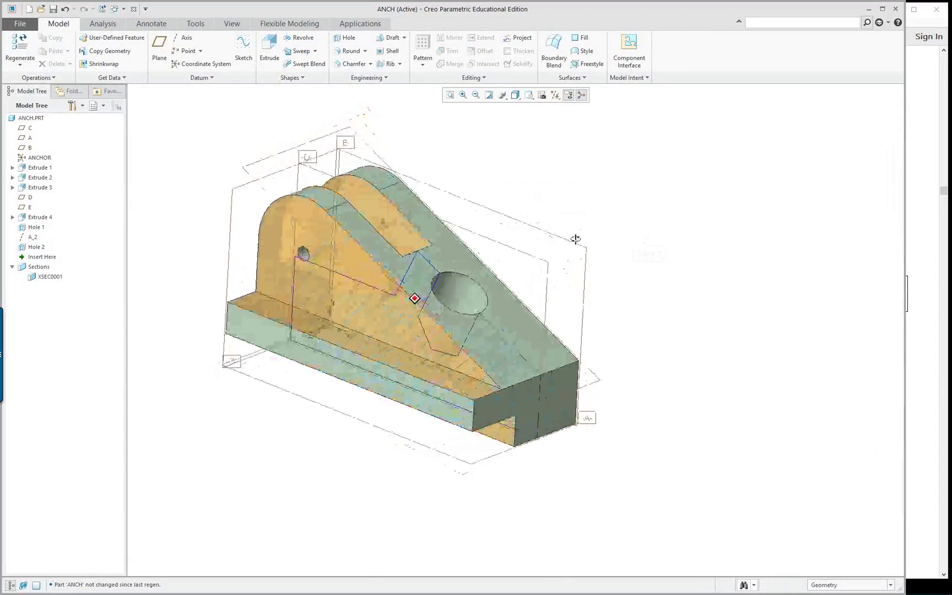
middle_drag(316, 157, 283, 147)
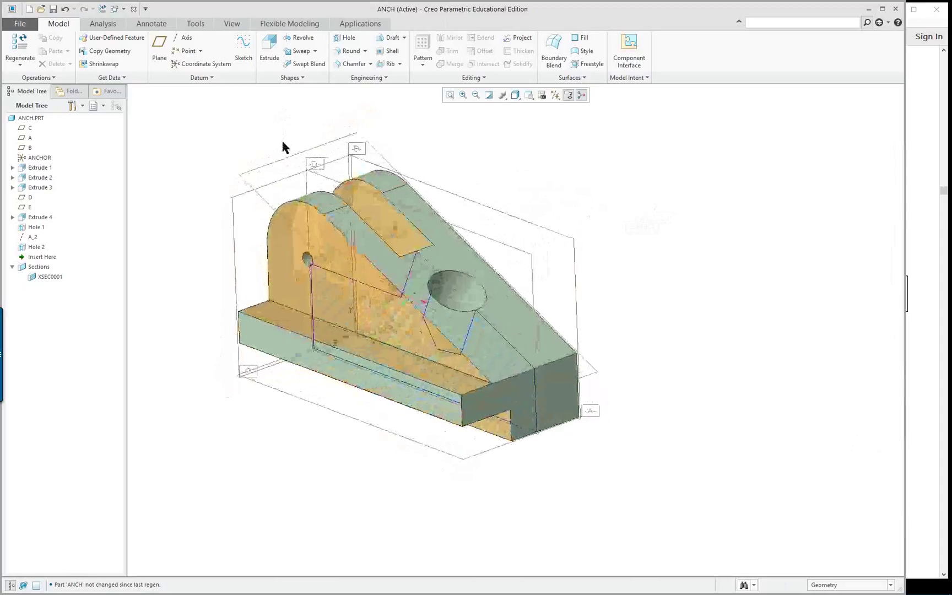
mouse_move(603, 277)
middle_down()
mouse_move(574, 313)
mouse_move(597, 278)
middle_up()
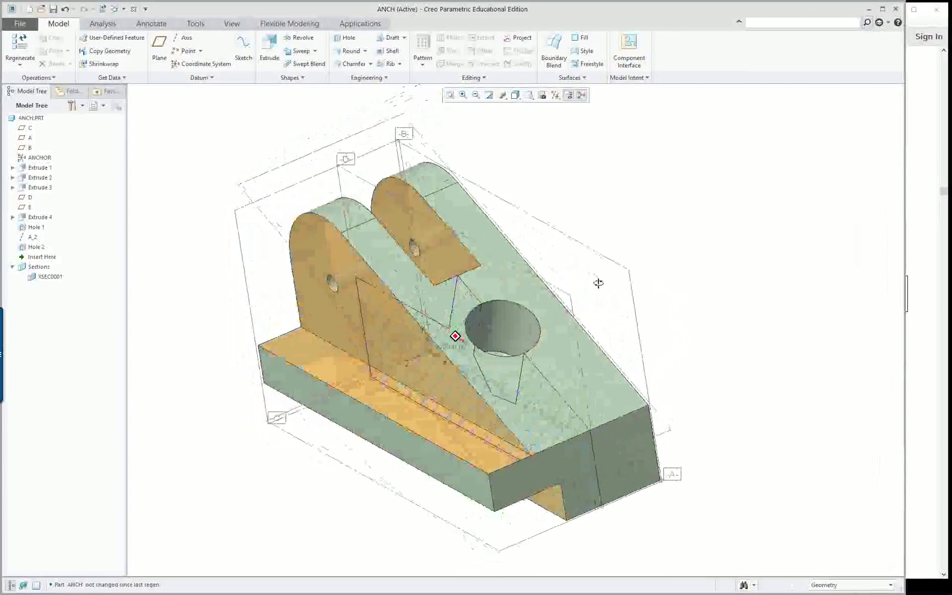
mouse_move(659, 289)
middle_down()
mouse_move(682, 288)
mouse_move(674, 295)
mouse_move(684, 317)
mouse_move(703, 251)
mouse_move(686, 288)
middle_up()
scroll(696, 298, up, 2)
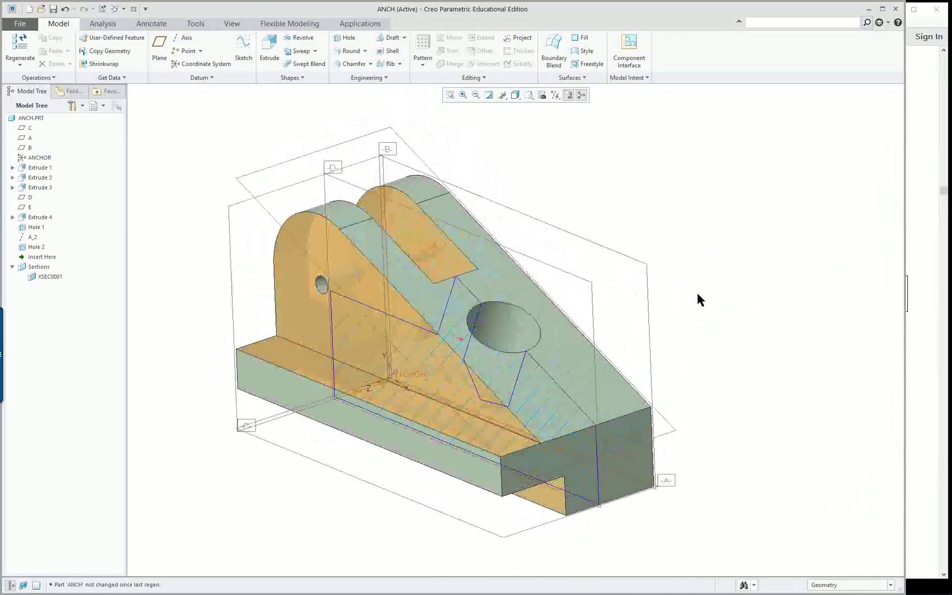
scroll(700, 314, down, 2)
mouse_move(695, 346)
middle_down()
mouse_move(718, 293)
mouse_move(693, 356)
mouse_move(684, 344)
middle_up()
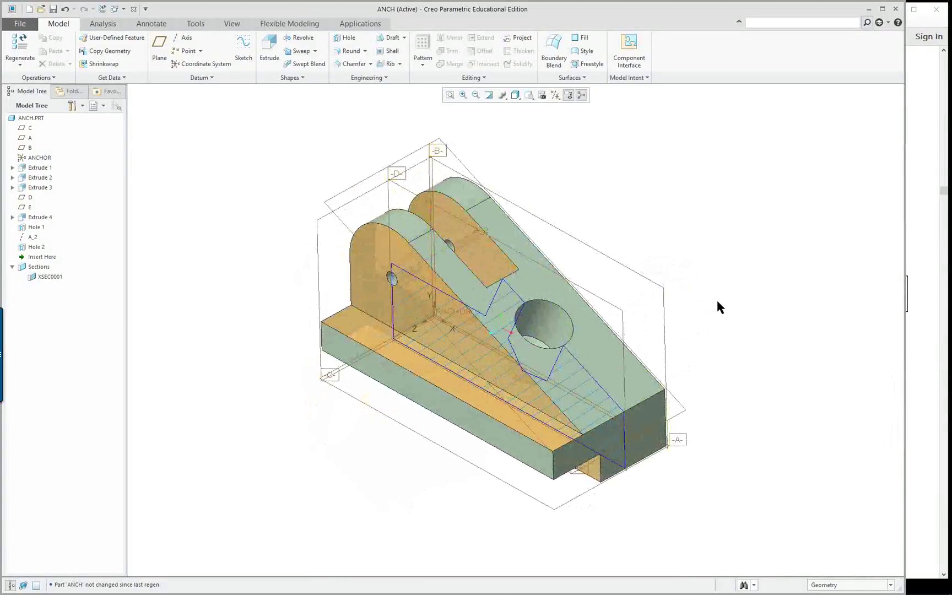
mouse_move(717, 304)
middle_down()
mouse_move(712, 319)
mouse_move(714, 305)
mouse_move(696, 319)
middle_up()
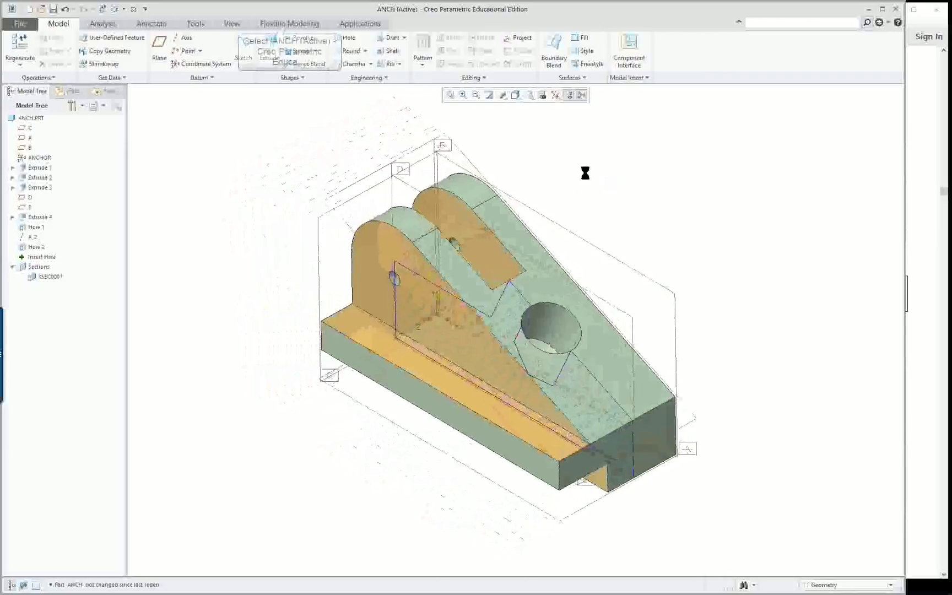
- Move the upright's sloped surface freely upward and tilt it with the Flexible Modeling Move tool, and accept the move
click(292, 25)
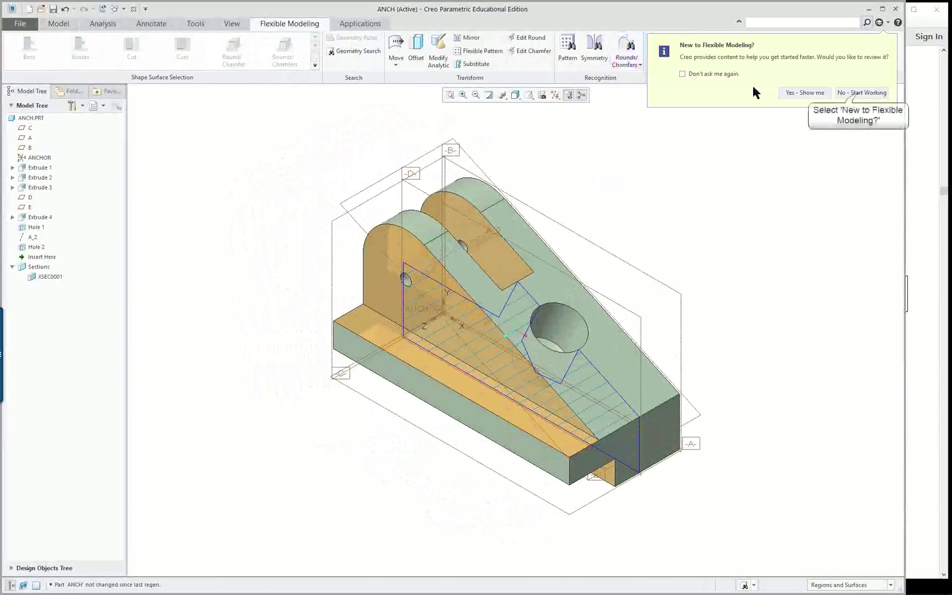
click(858, 94)
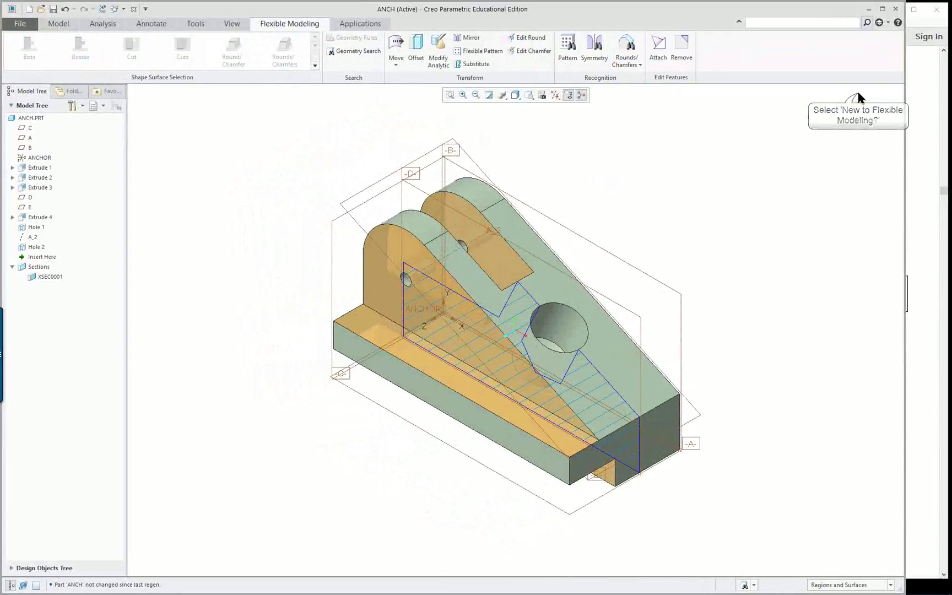
click(393, 44)
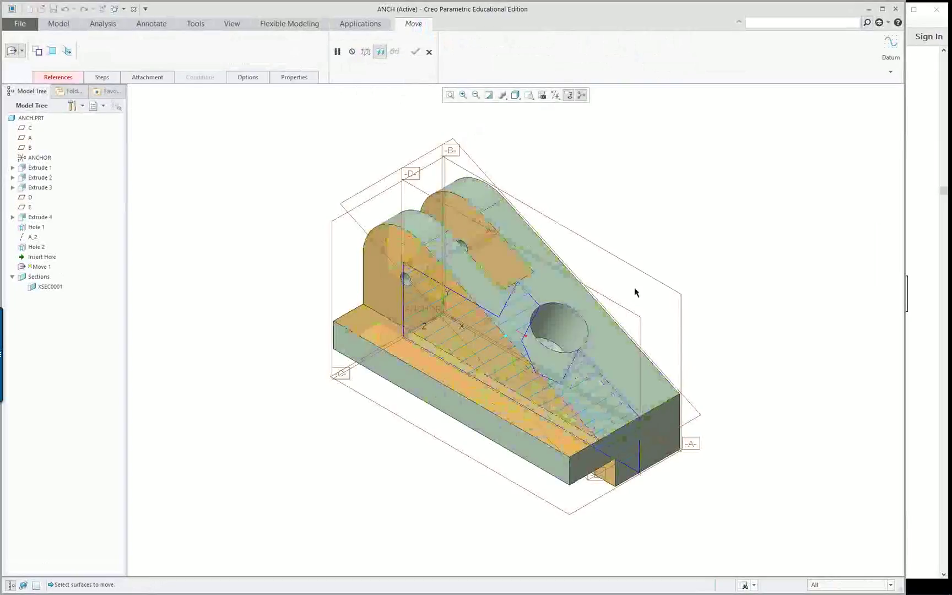
click(612, 358)
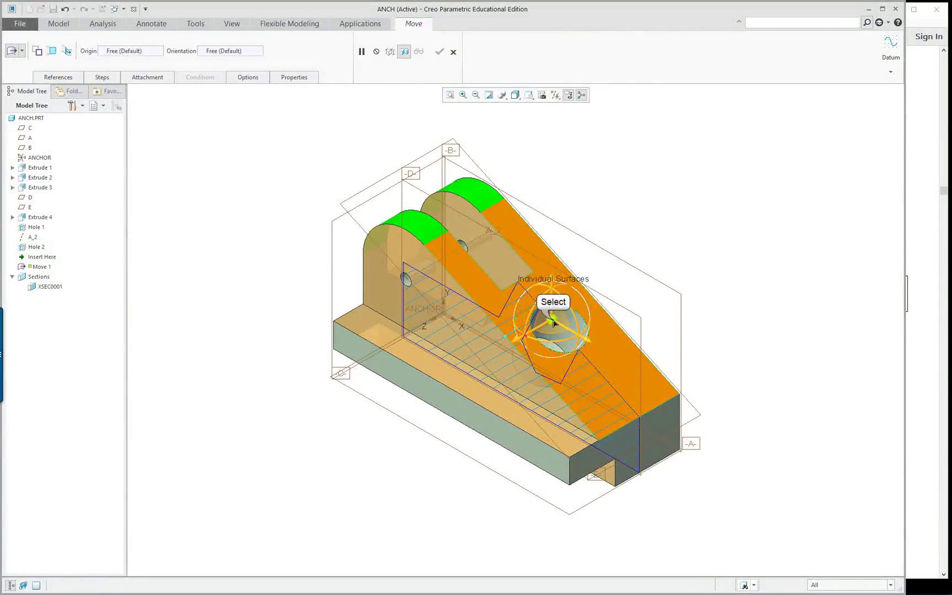
drag(554, 322, 619, 265)
drag(602, 283, 611, 225)
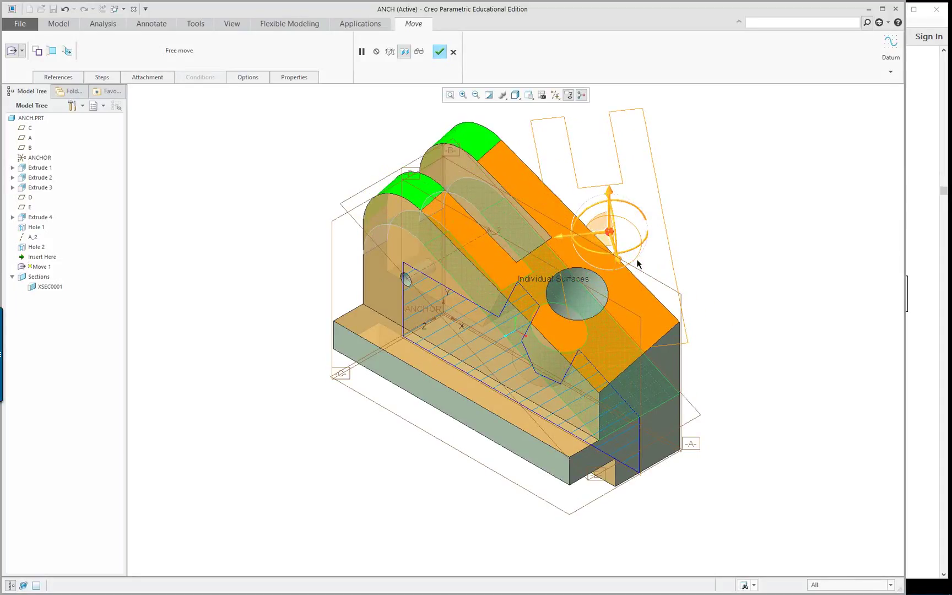
drag(613, 223, 614, 231)
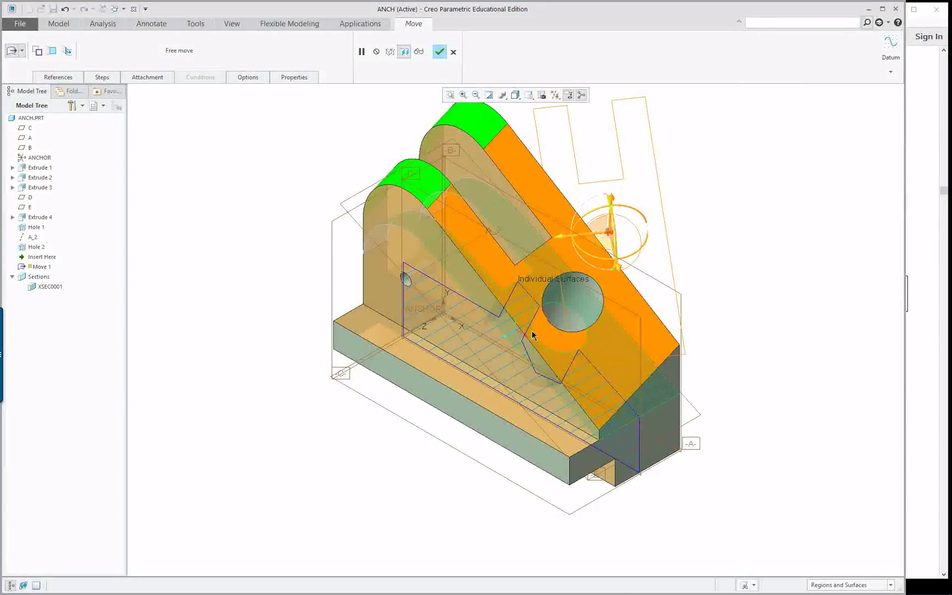
mouse_move(614, 232)
middle_down()
mouse_move(582, 280)
mouse_move(540, 312)
middle_up()
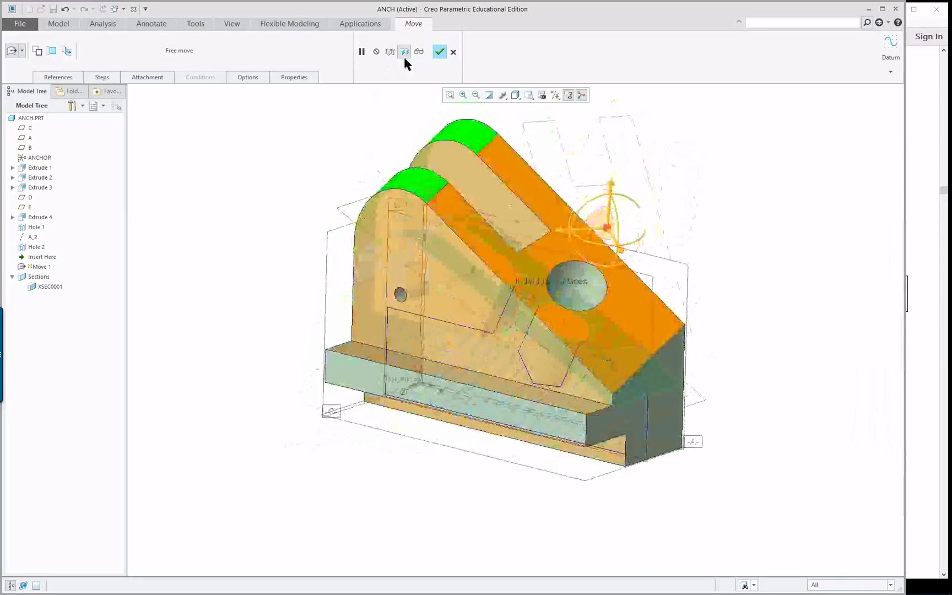
click(439, 51)
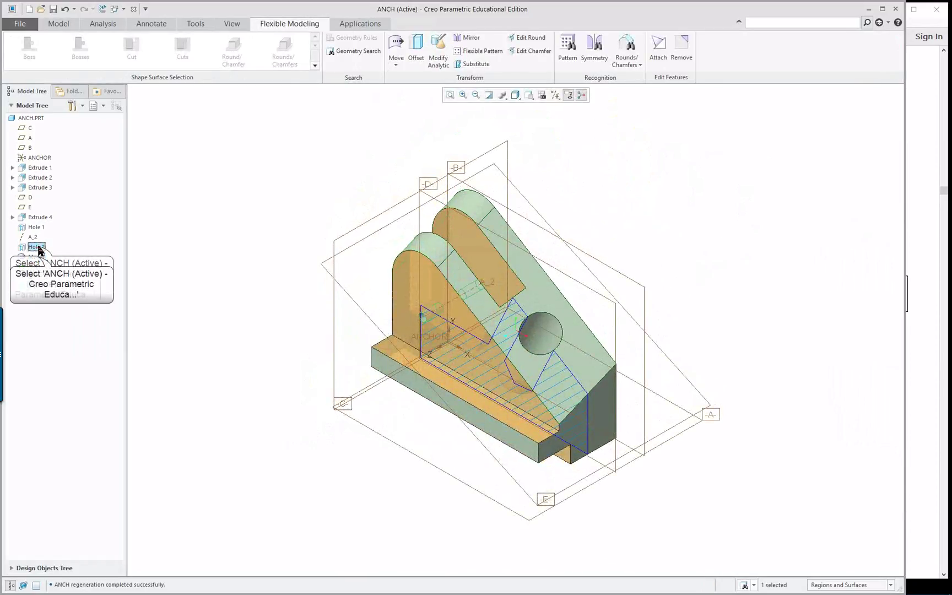
right_click(39, 259)
right_click(38, 258)
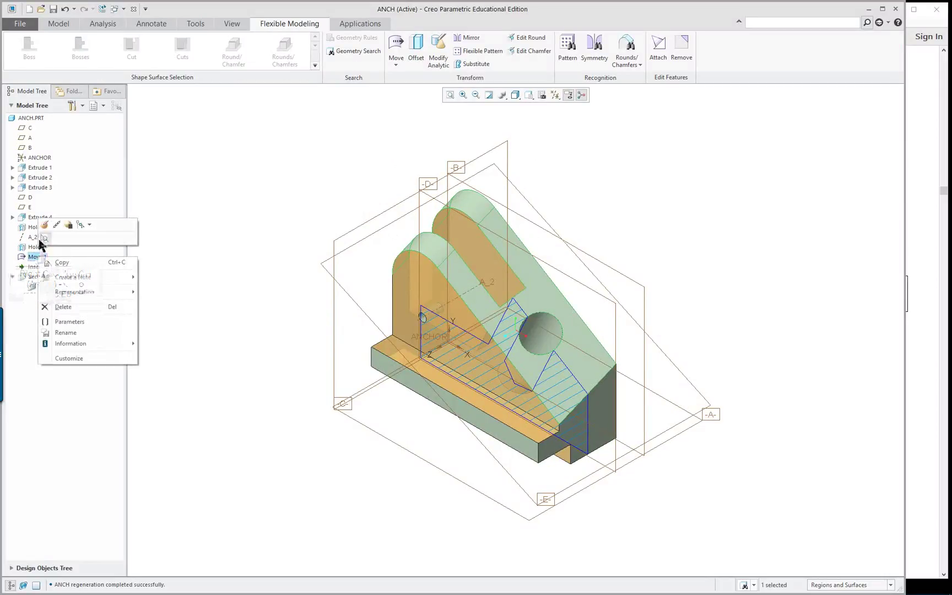
click(221, 263)
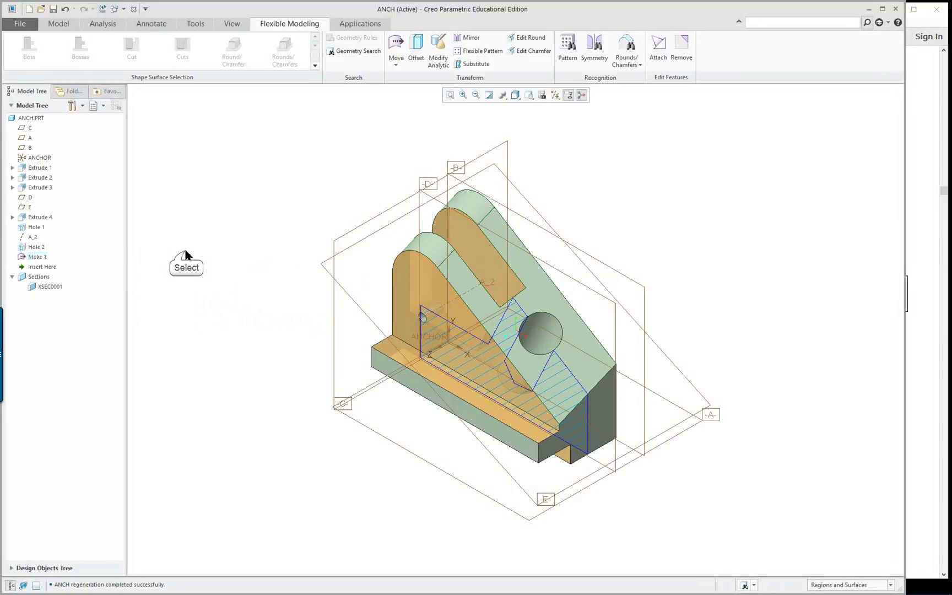
mouse_move(424, 337)
middle_down()
mouse_move(416, 319)
mouse_move(395, 322)
mouse_move(402, 299)
mouse_move(274, 291)
mouse_move(350, 282)
mouse_move(423, 359)
mouse_move(410, 325)
mouse_move(441, 291)
middle_up()
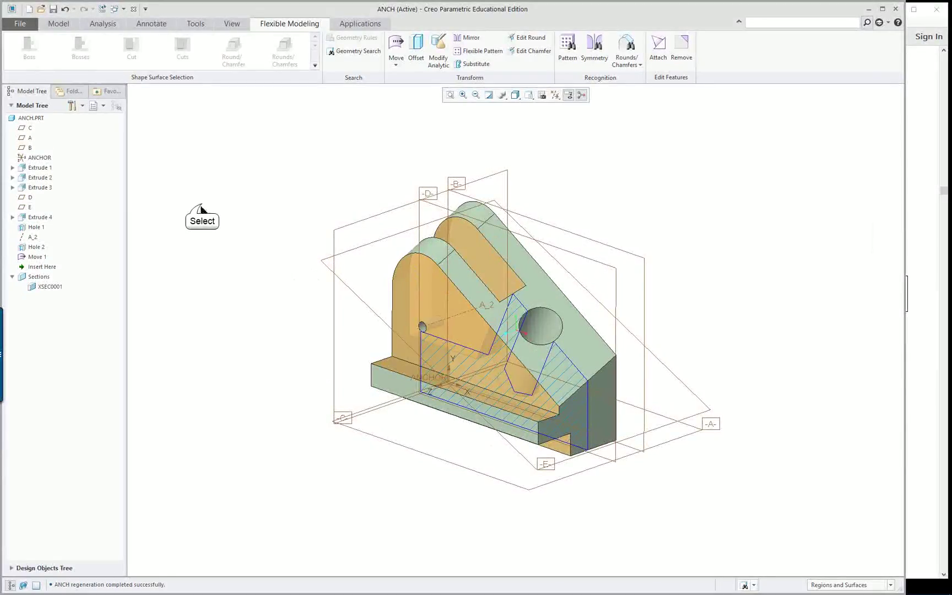
- Display the part's layer tree and collapse all of its layers
click(60, 23)
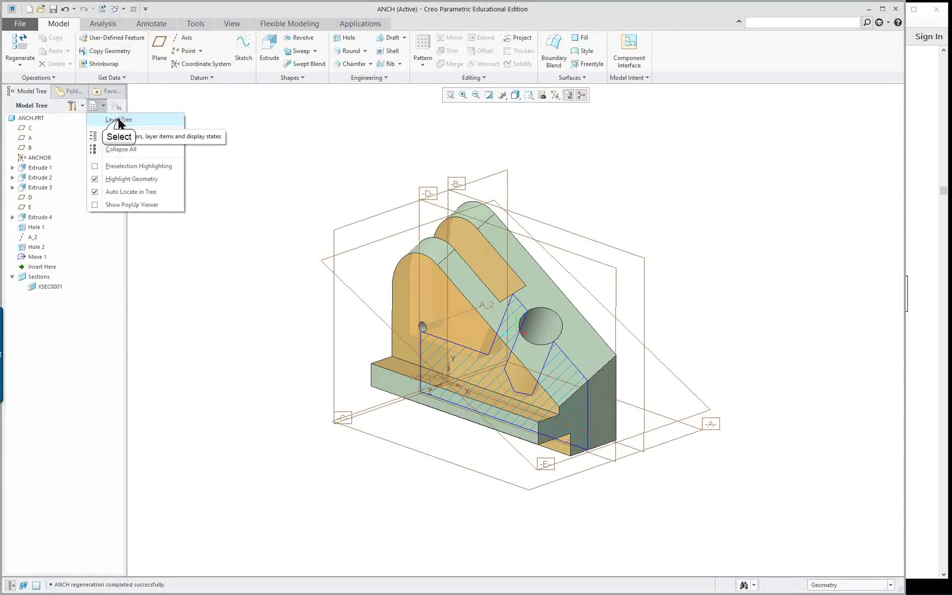
click(115, 120)
click(102, 107)
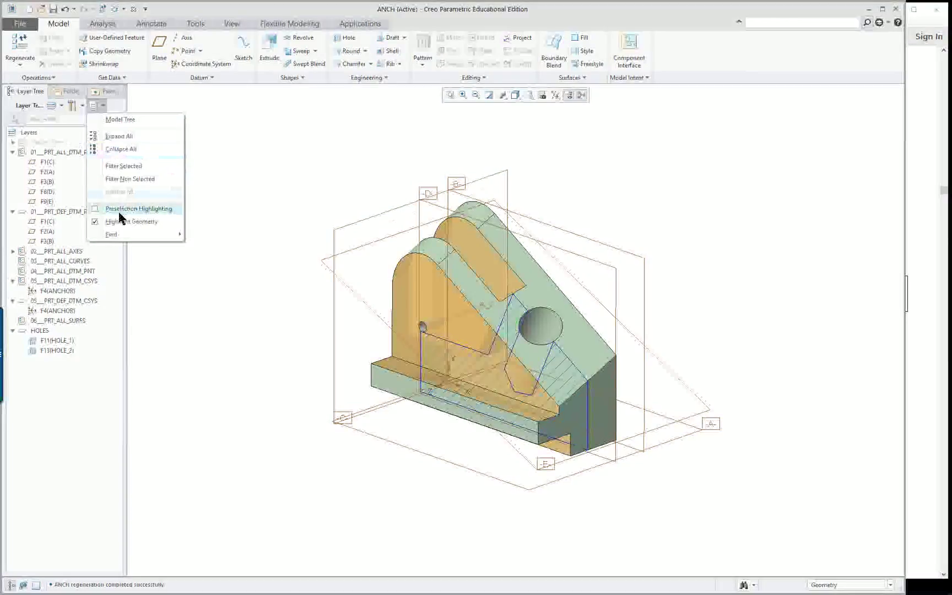
mouse_move(128, 240)
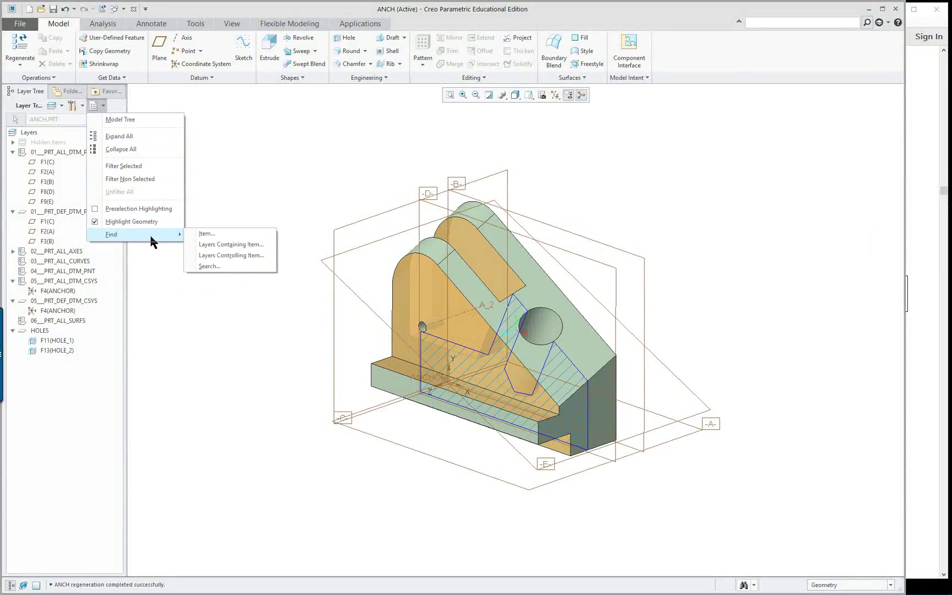
click(122, 149)
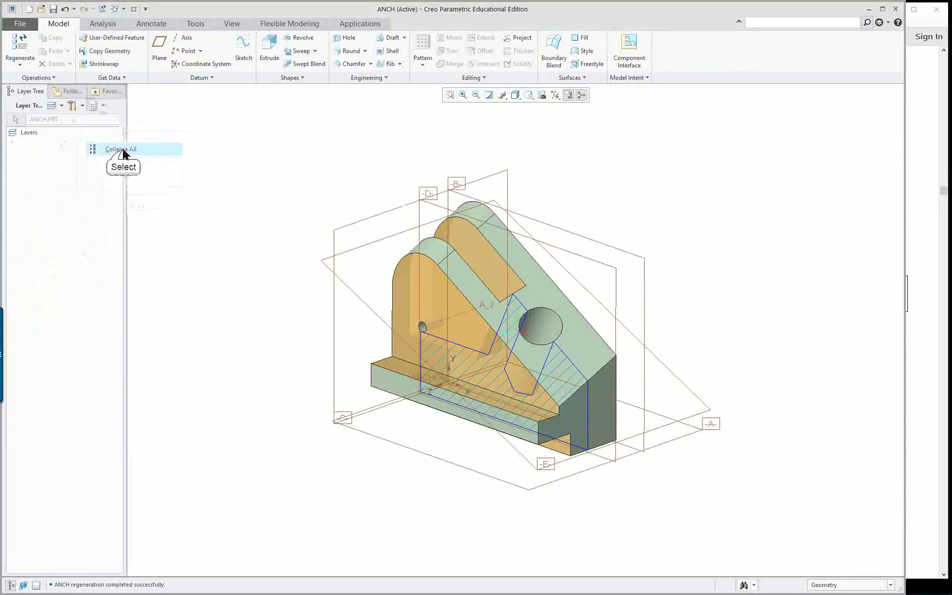
- Expand all layers to review their items, and return to the model tree
click(104, 106)
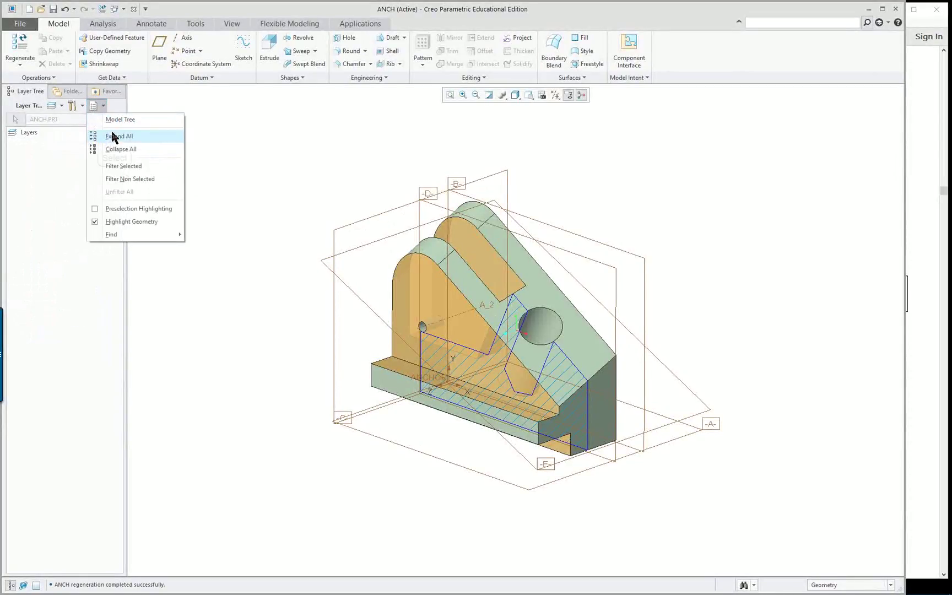
click(114, 138)
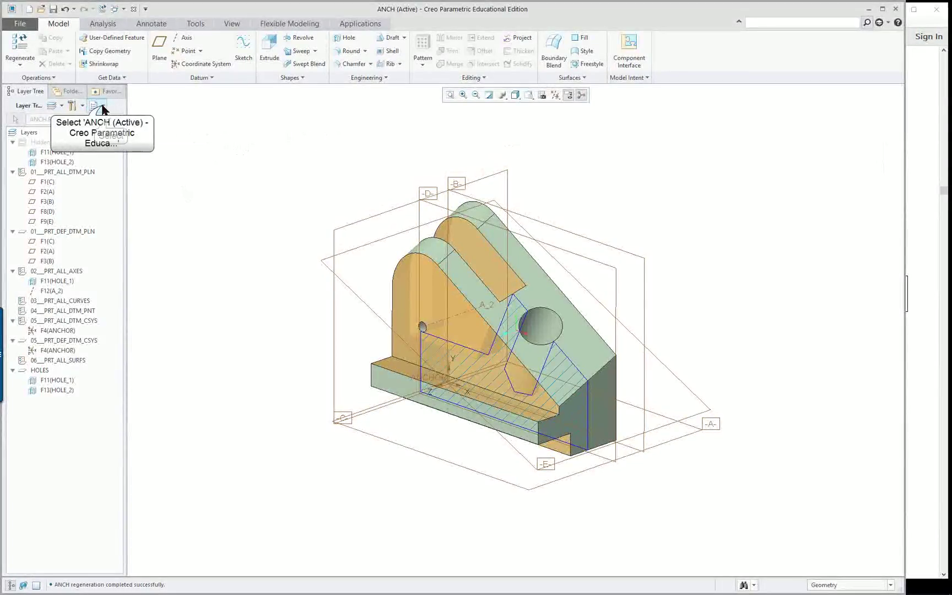
click(102, 109)
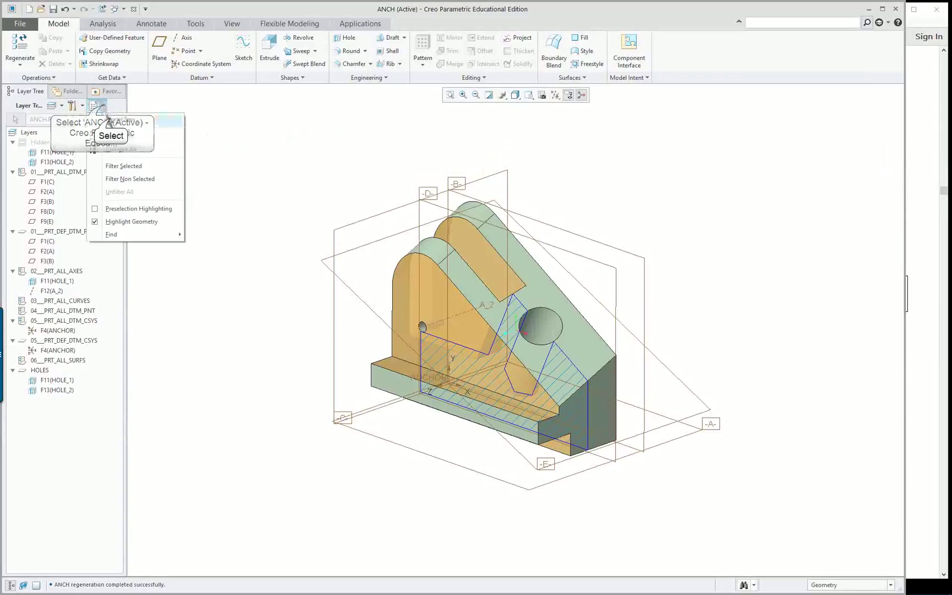
click(112, 125)
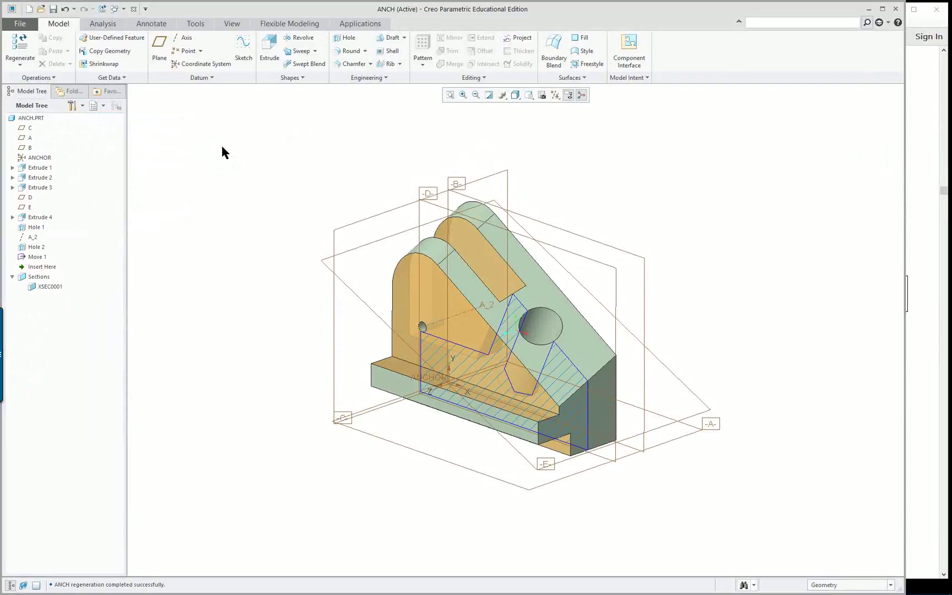